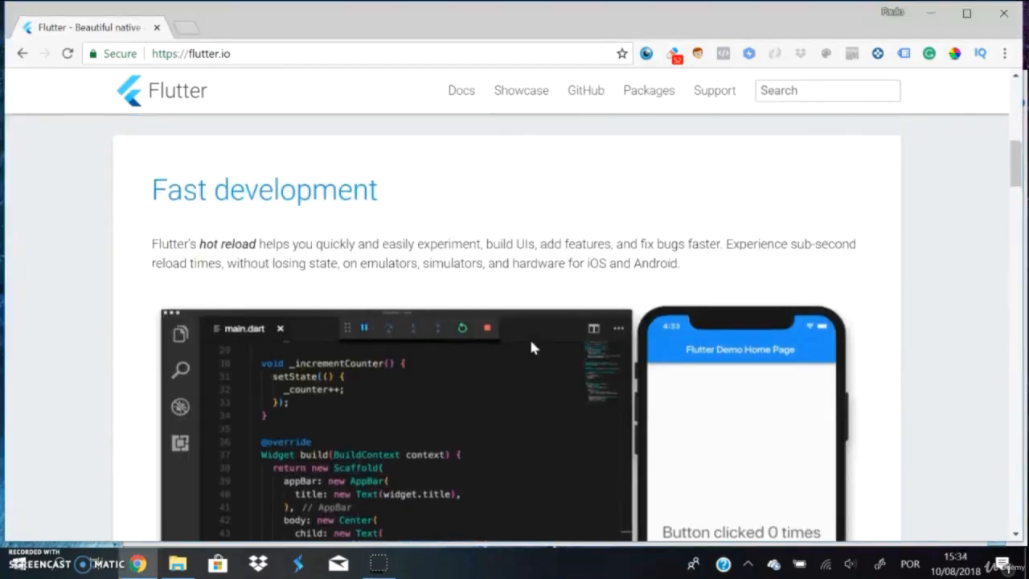
Step: Look through the Flutter home page, covering its introduction, beautiful UIs and modern reactive framework sections
scroll(531, 342, up, 10)
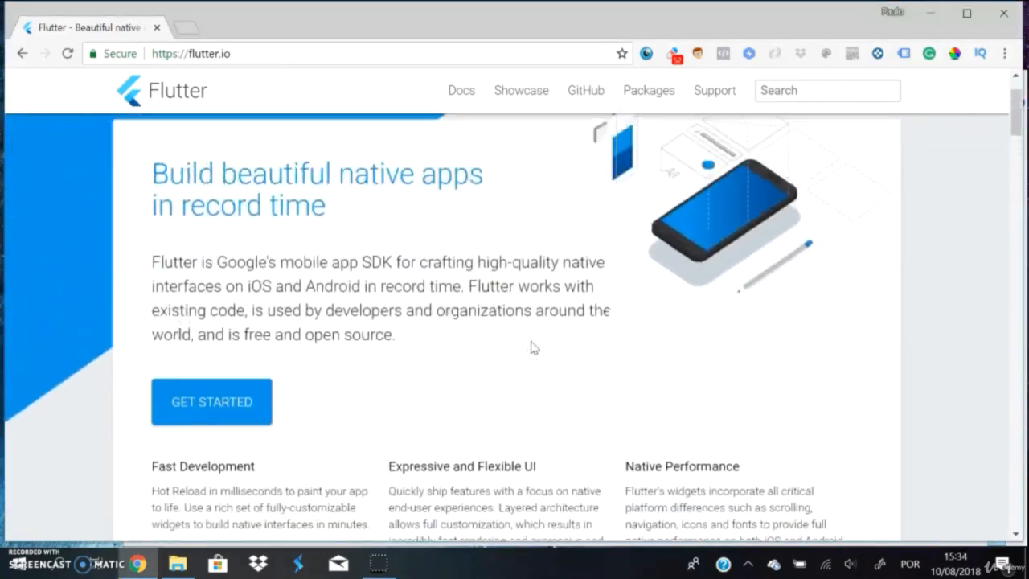
scroll(531, 346, up, 2)
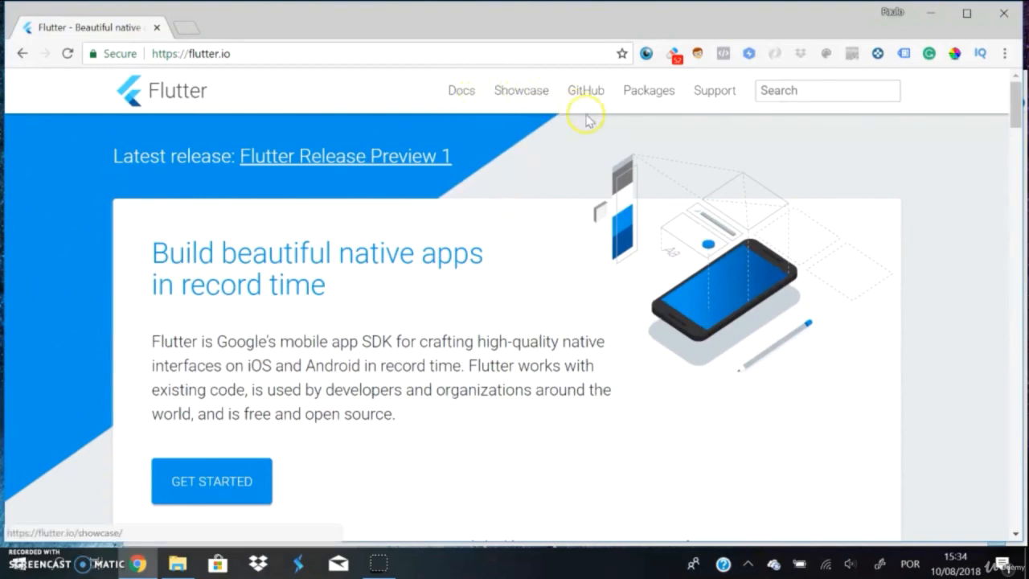
scroll(551, 446, down, 5)
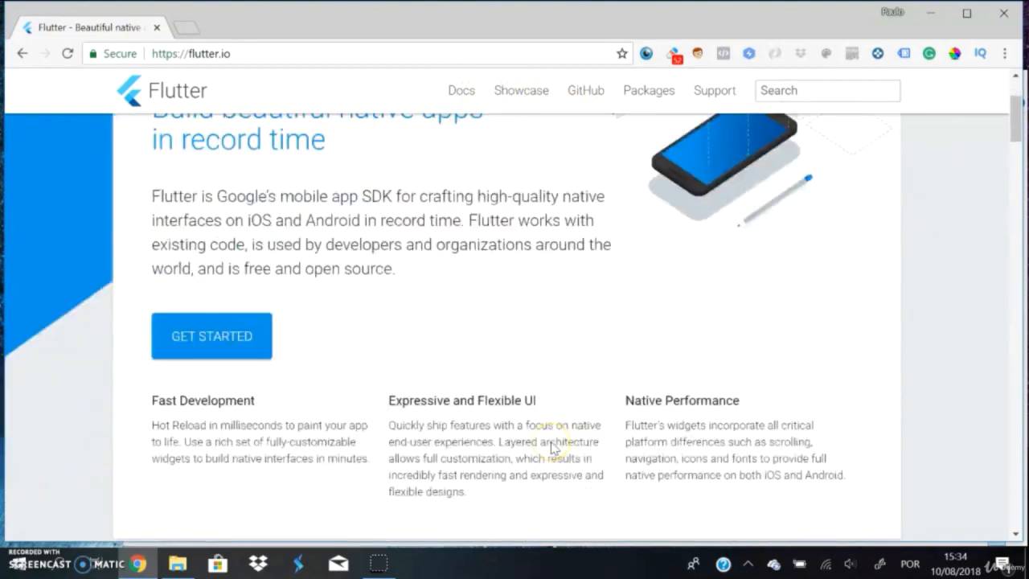
scroll(551, 448, down, 14)
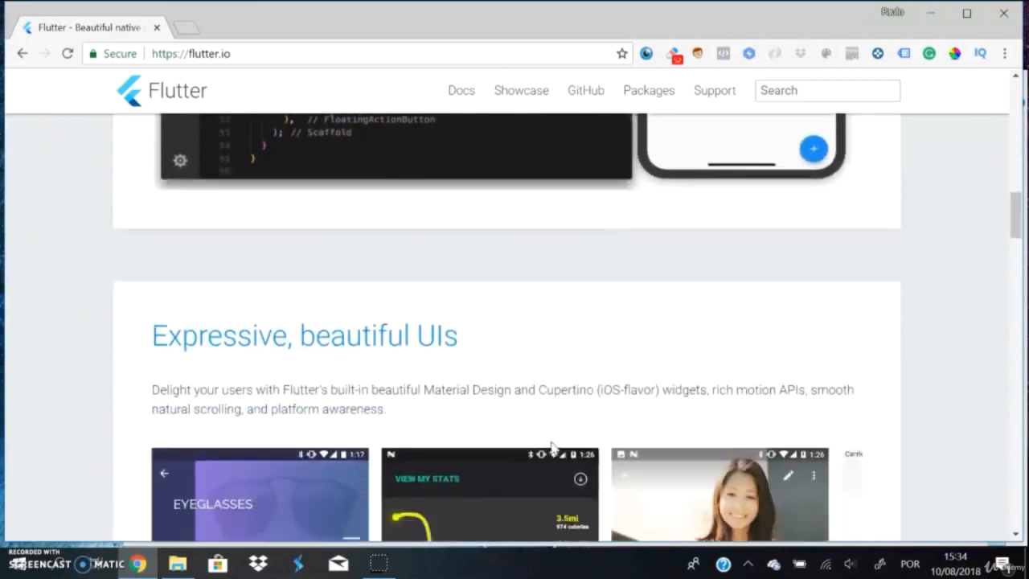
scroll(551, 448, down, 12)
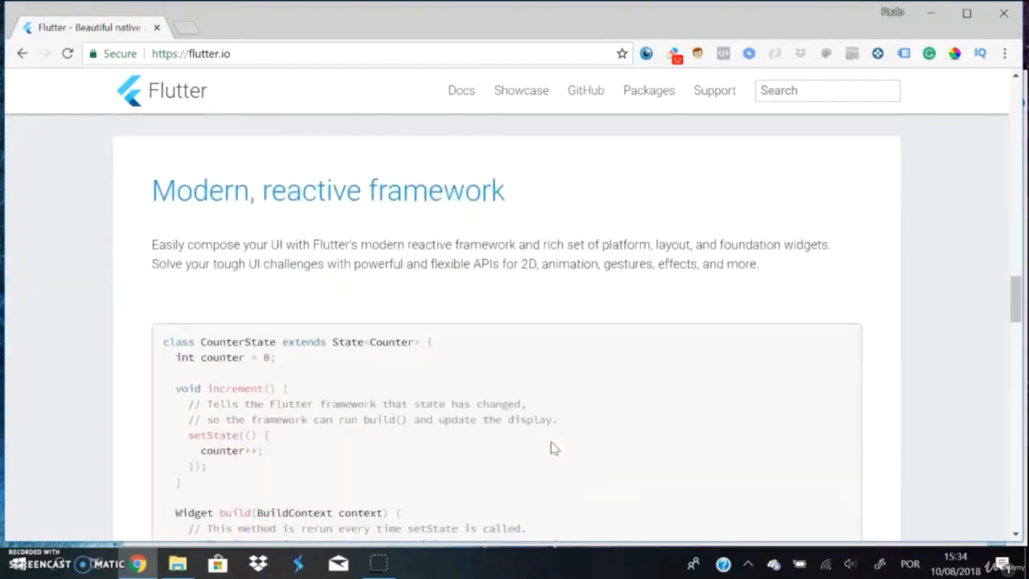
scroll(551, 448, up, 20)
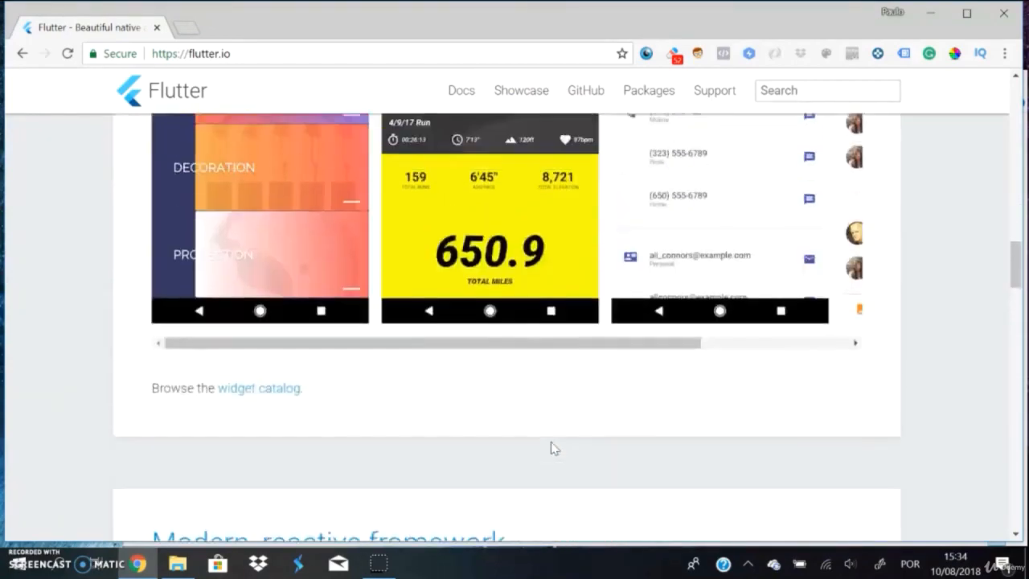
scroll(551, 447, up, 4)
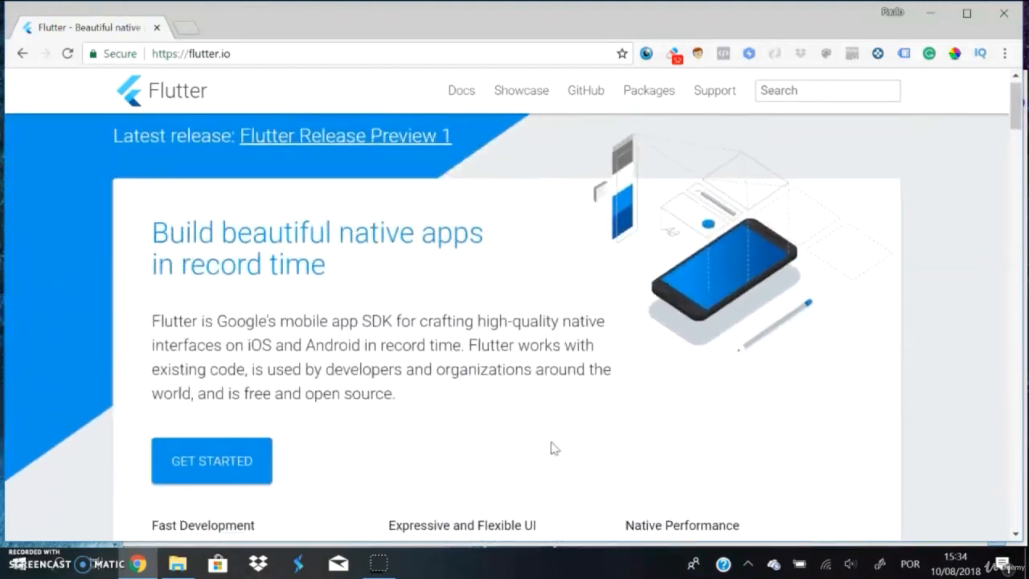
scroll(551, 447, down, 2)
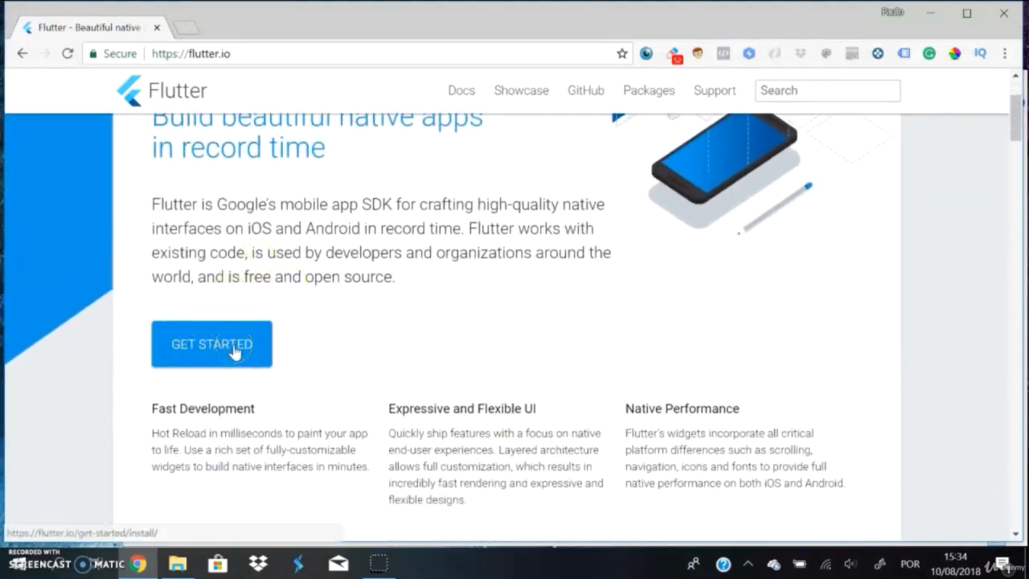
Step: Open the Flutter get-started installation guide for Windows
click(233, 349)
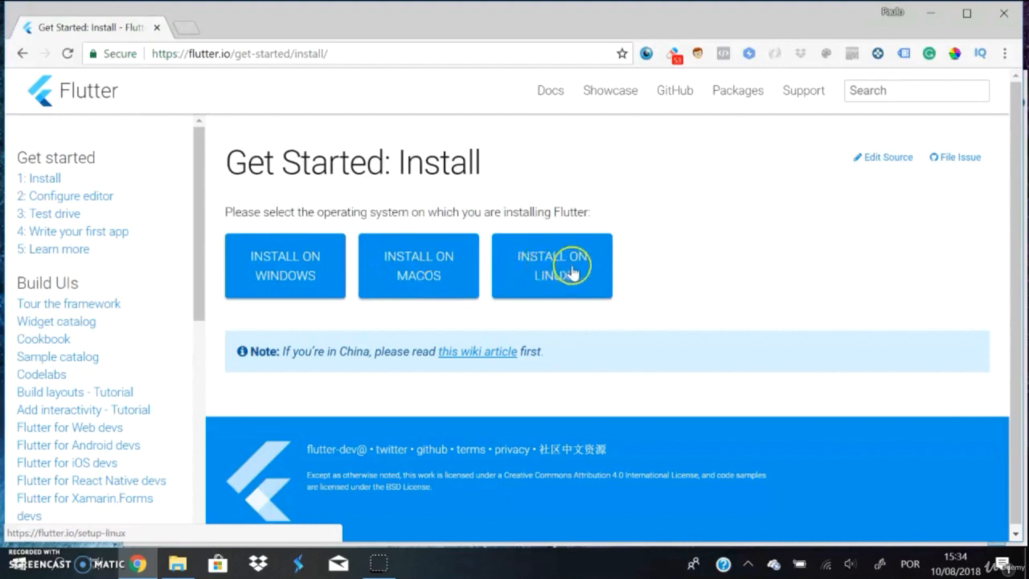
click(288, 271)
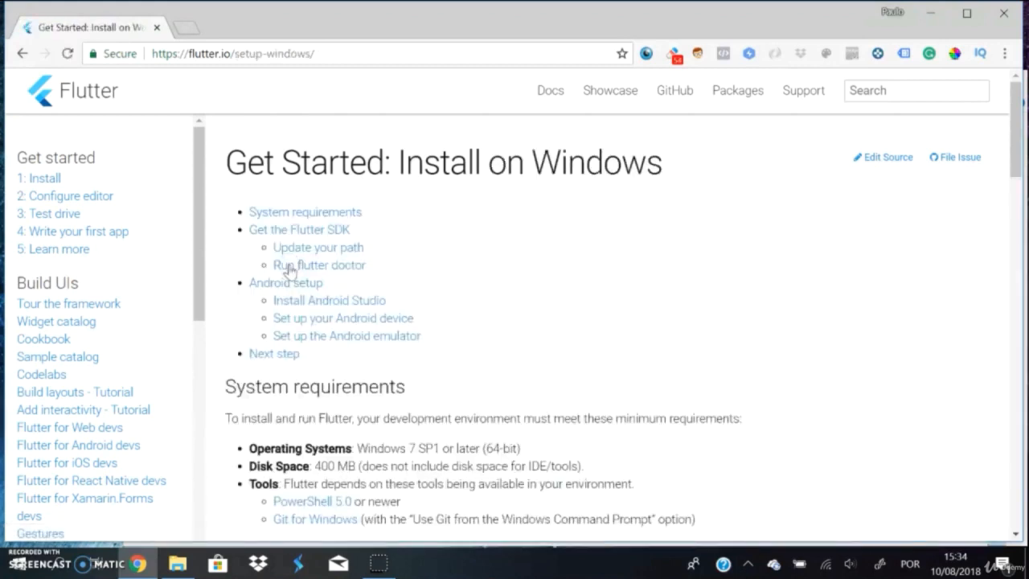
click(496, 279)
Step: Read the system requirements in the Windows guide, covering operating system, disk space and required tools
scroll(495, 279, down, 1)
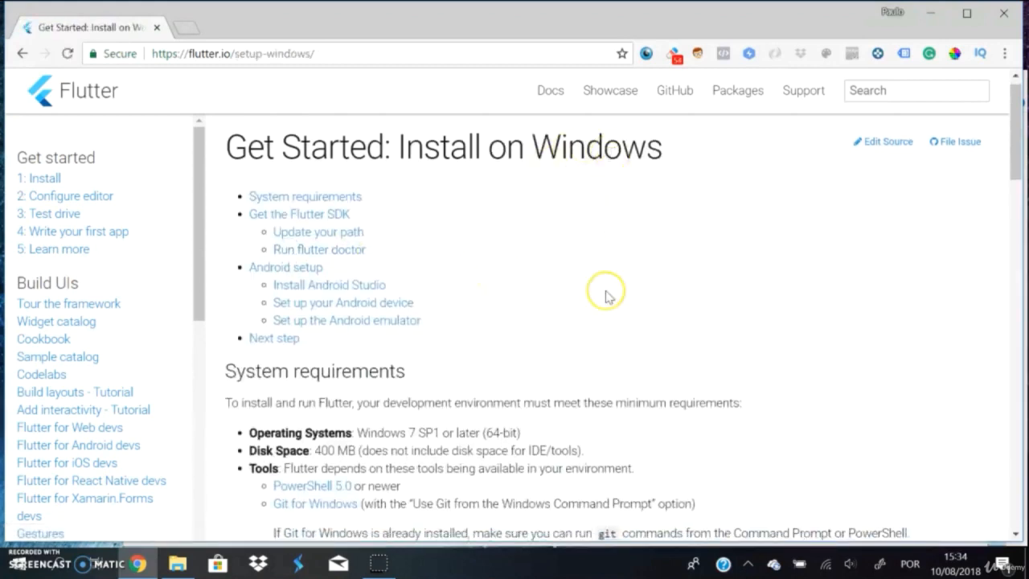
scroll(608, 296, down, 1)
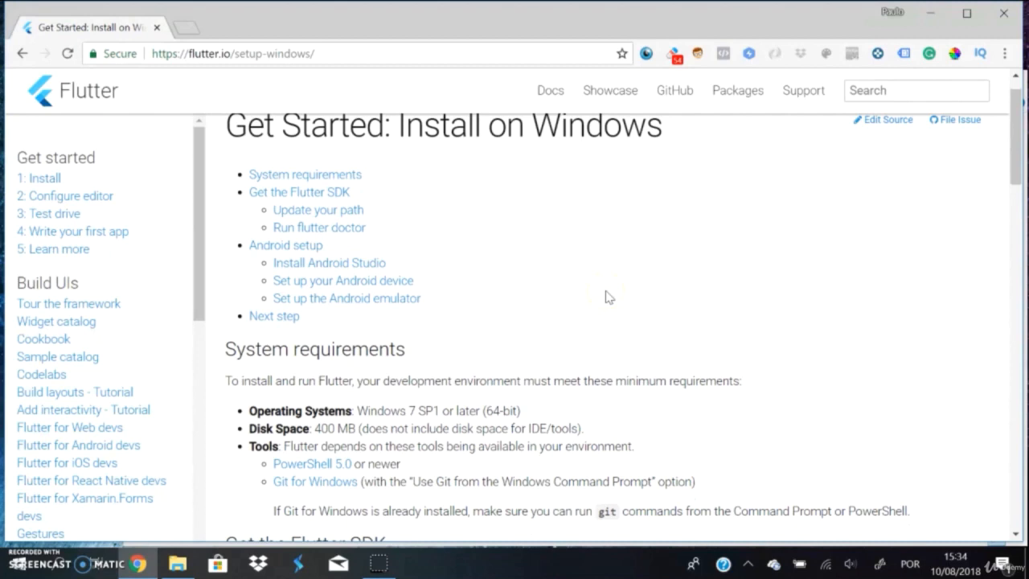
scroll(285, 349, down, 3)
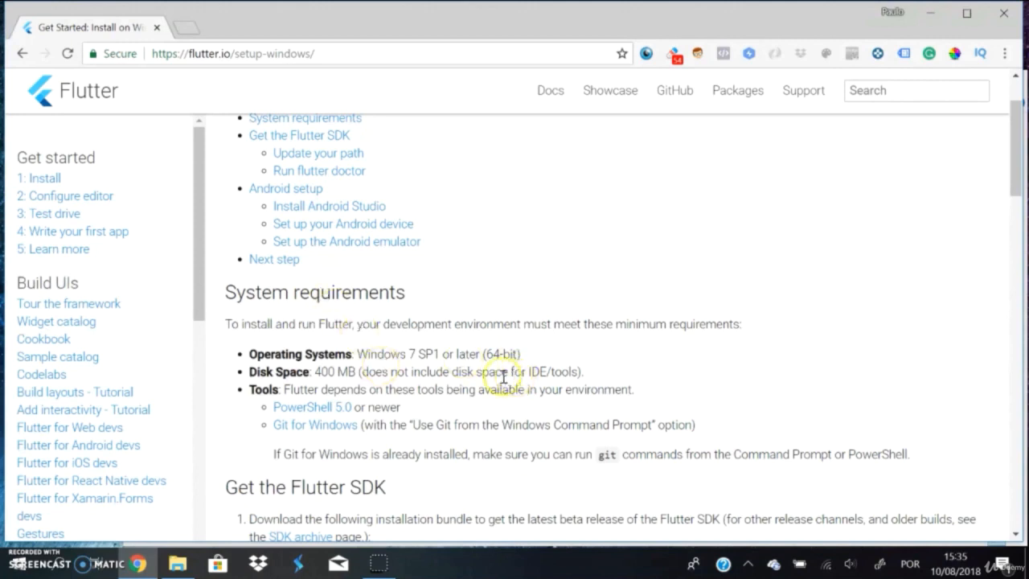
double_click(398, 355)
click(385, 345)
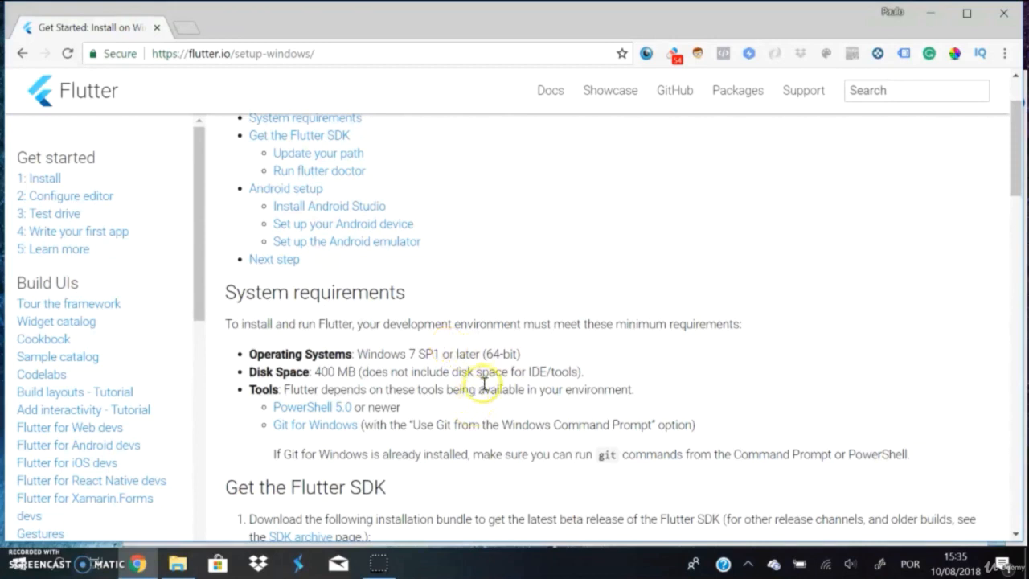
scroll(483, 358, down, 1)
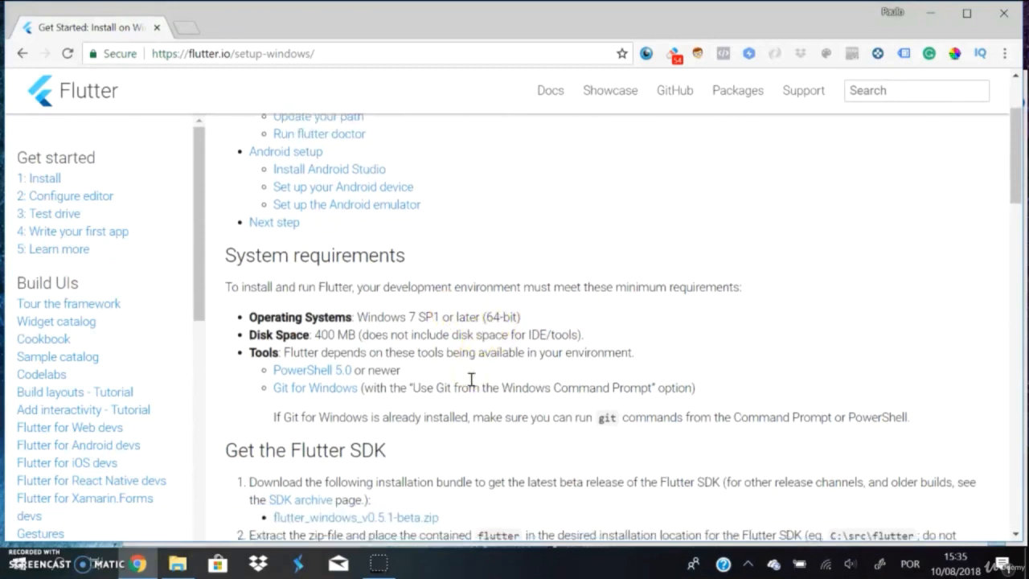
scroll(422, 342, down, 1)
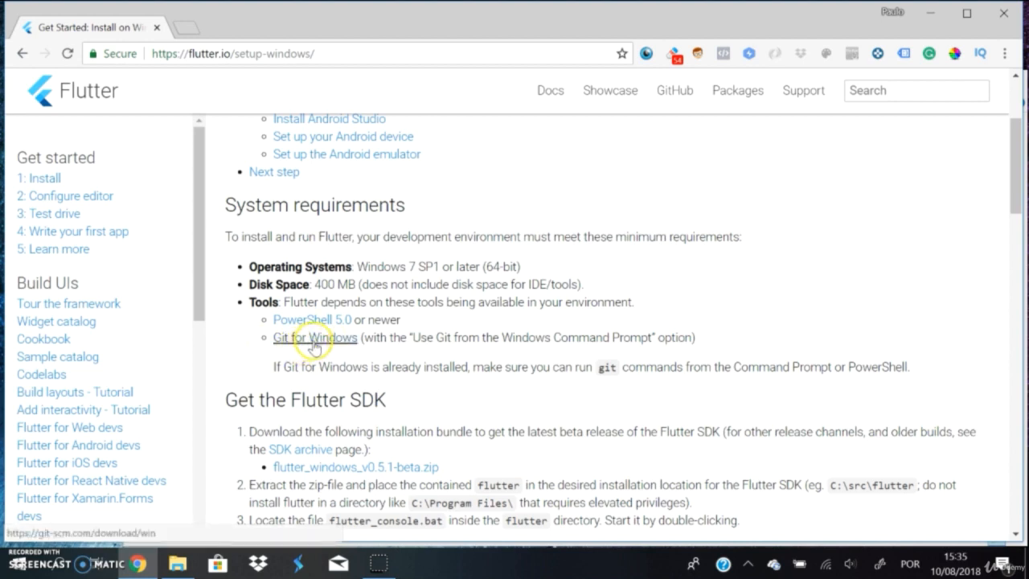
Step: Open the Git for Windows download page in a new tab and switch to it
right_click(313, 338)
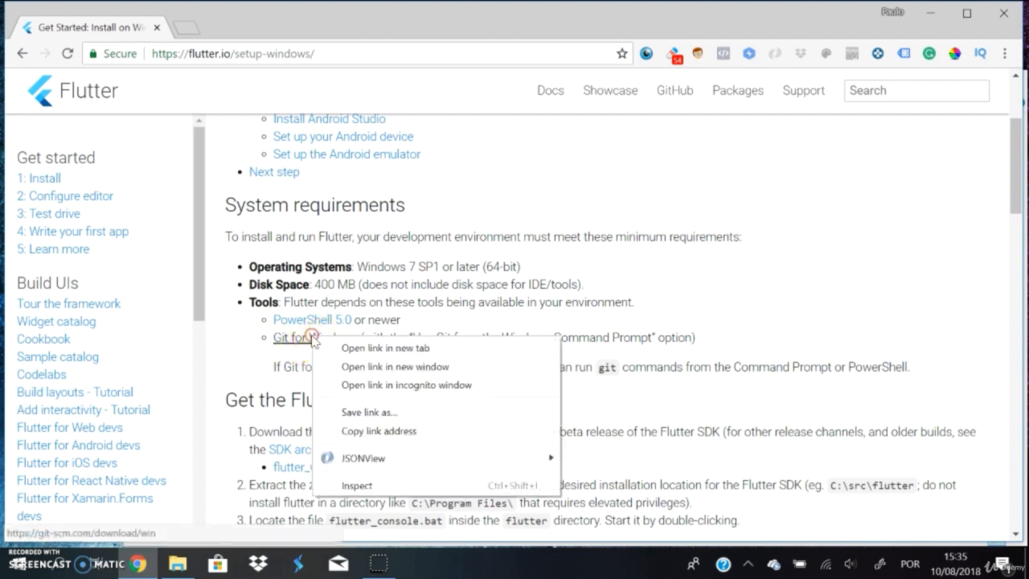
click(371, 348)
click(237, 29)
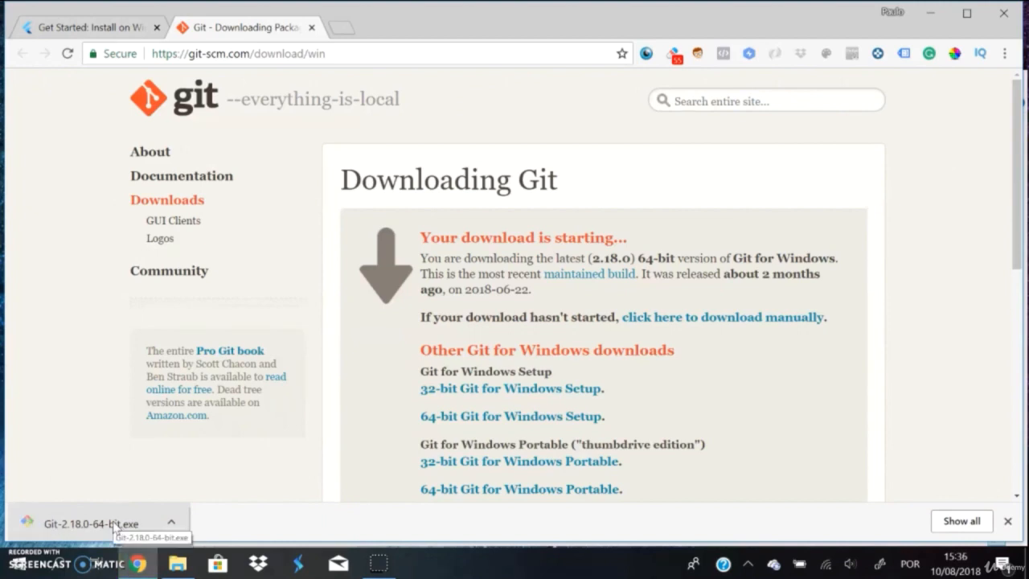
Step: Run the downloaded Git-2.18.0-64-bit.exe installer and accept the licence, the C:\Program Files\Git destination and the default components
click(117, 524)
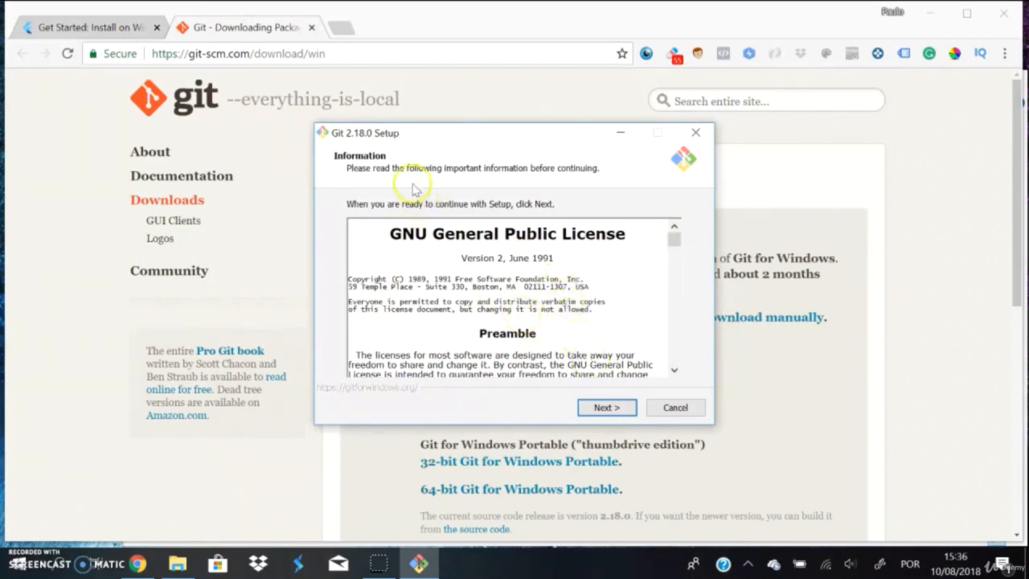
scroll(518, 273, down, 8)
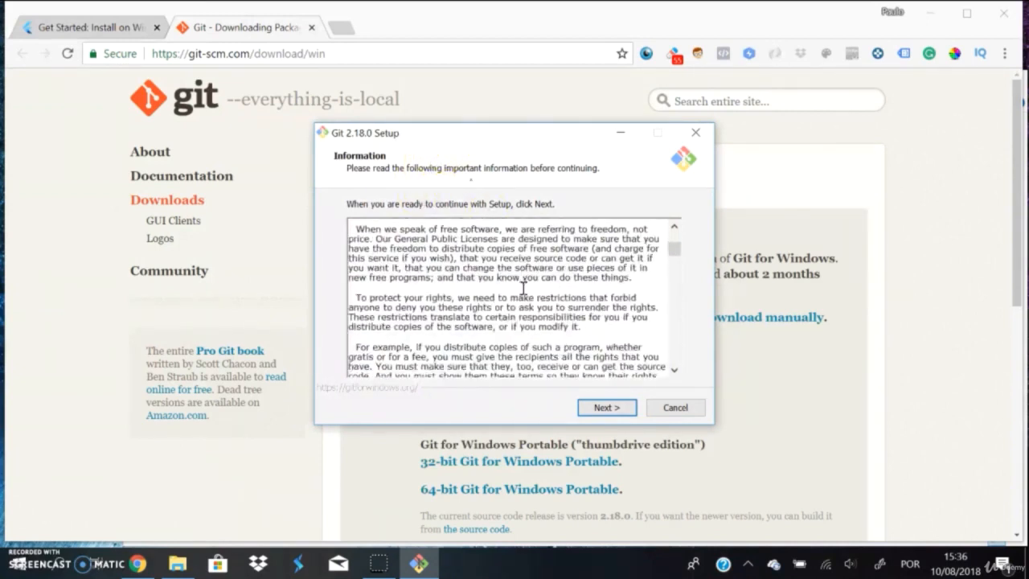
click(616, 413)
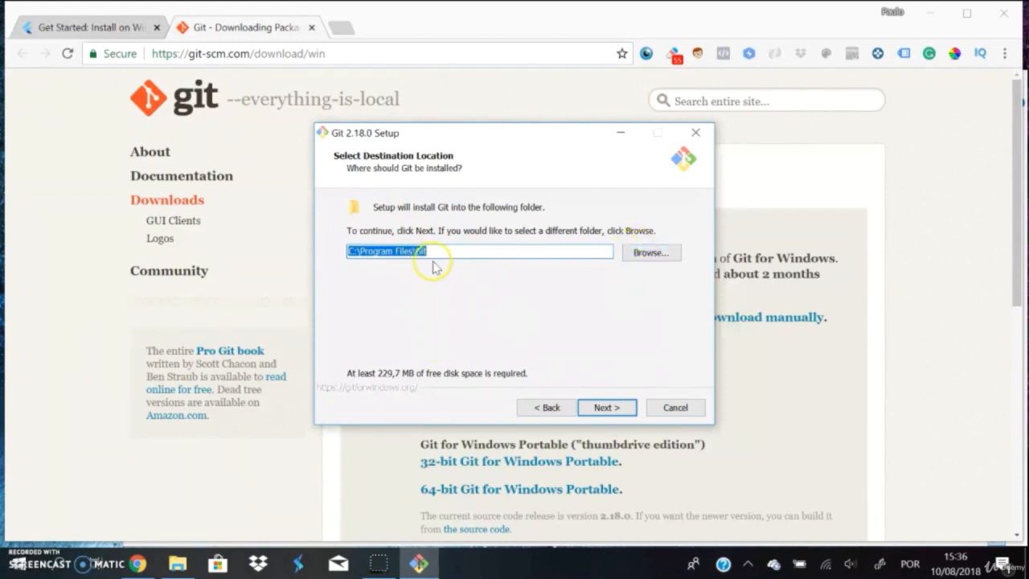
click(609, 409)
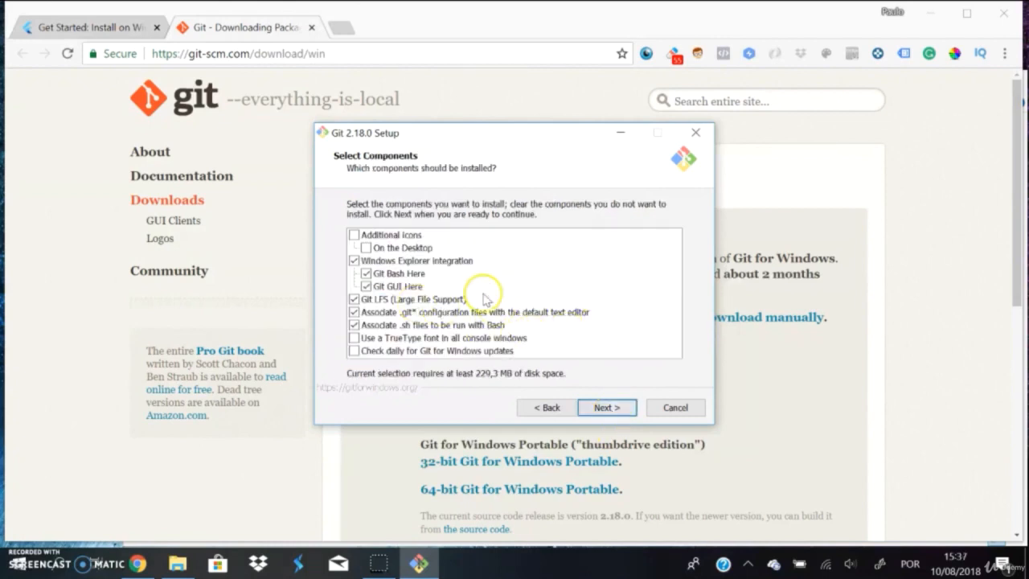
click(598, 409)
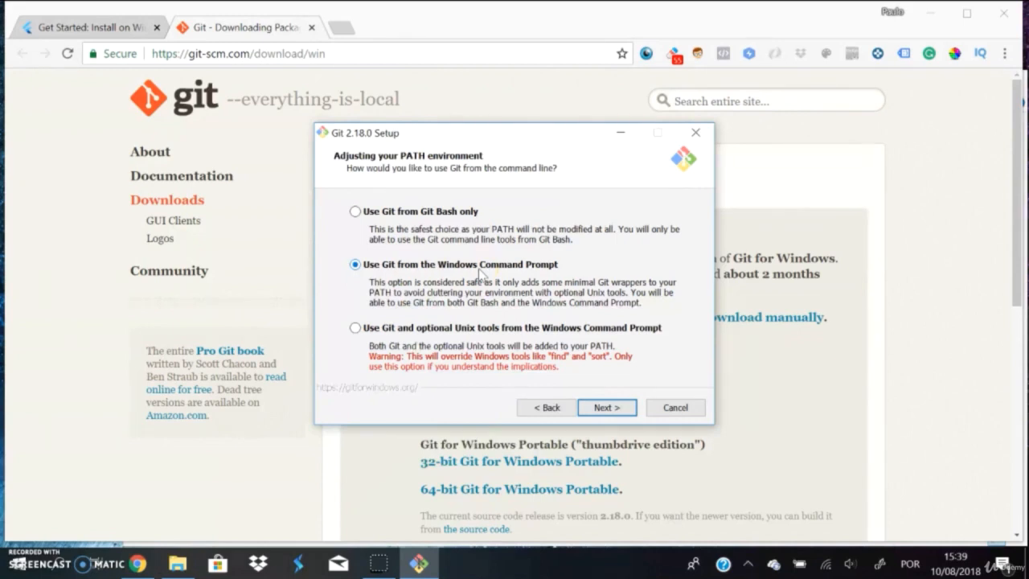
Step: Install Git with Windows Command Prompt use, the OpenSSL library, Windows-style checkout with Unix-style commits, file system caching and Git Credential Manager
click(619, 407)
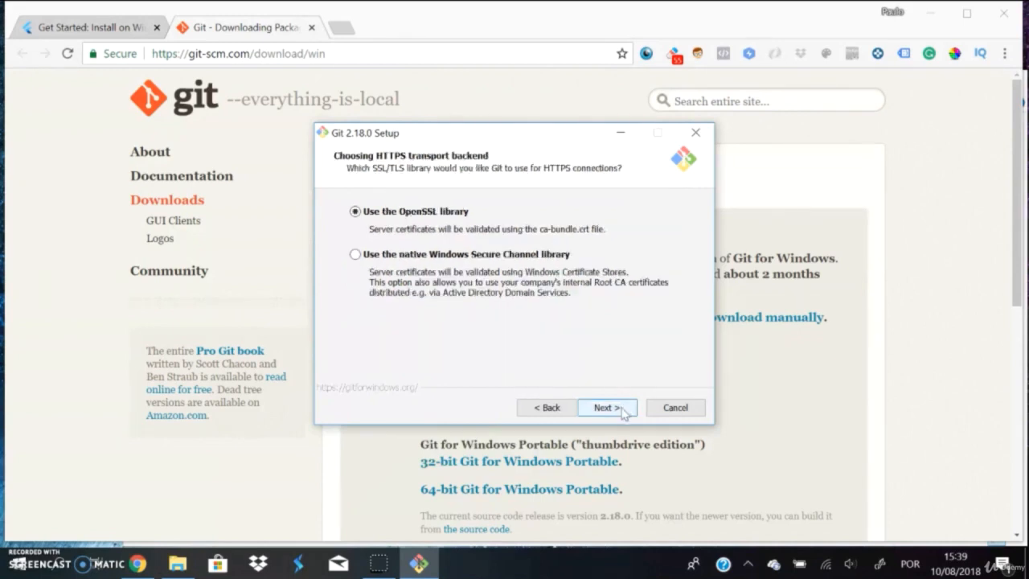
click(624, 411)
click(624, 410)
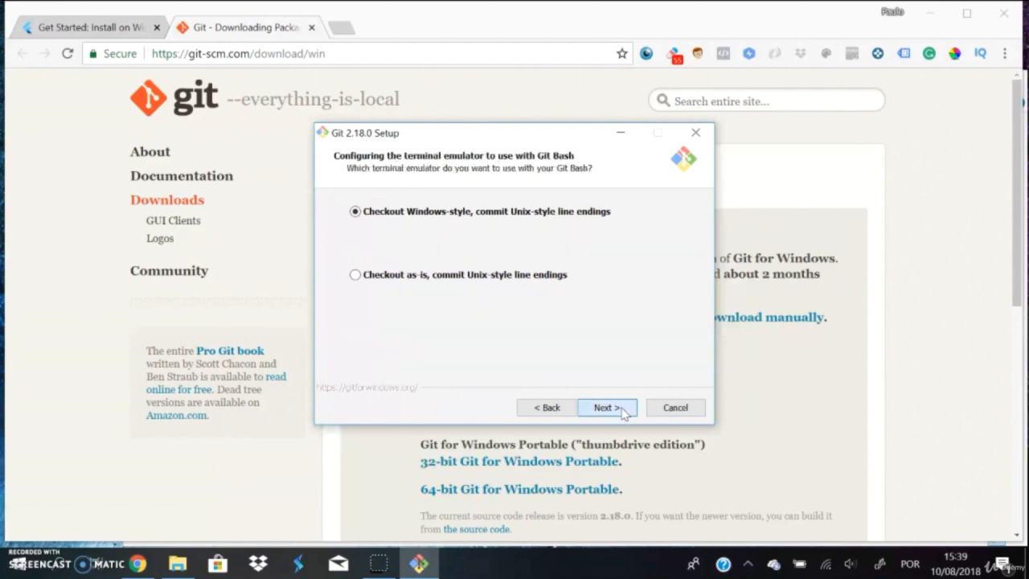
click(624, 410)
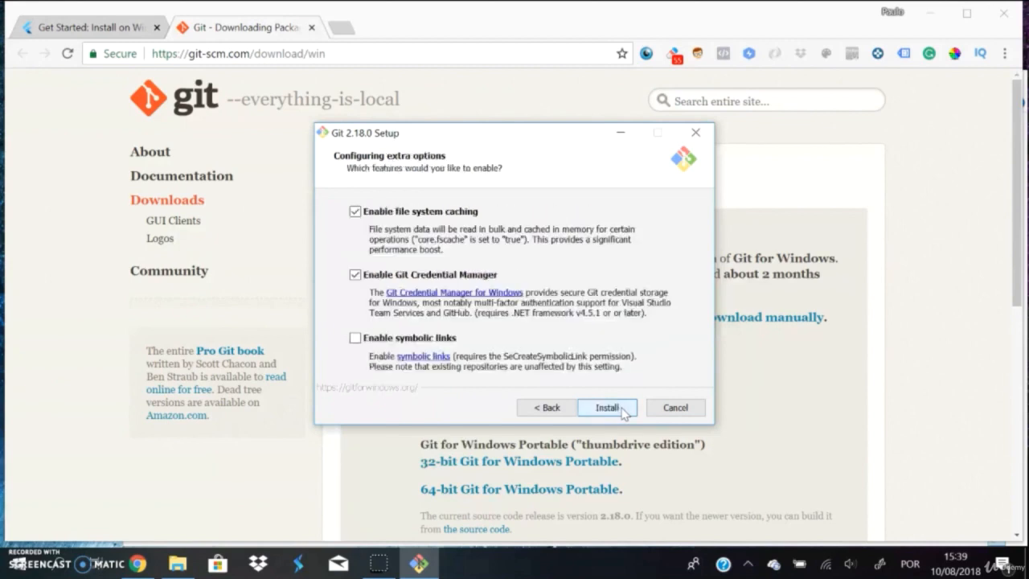
click(608, 408)
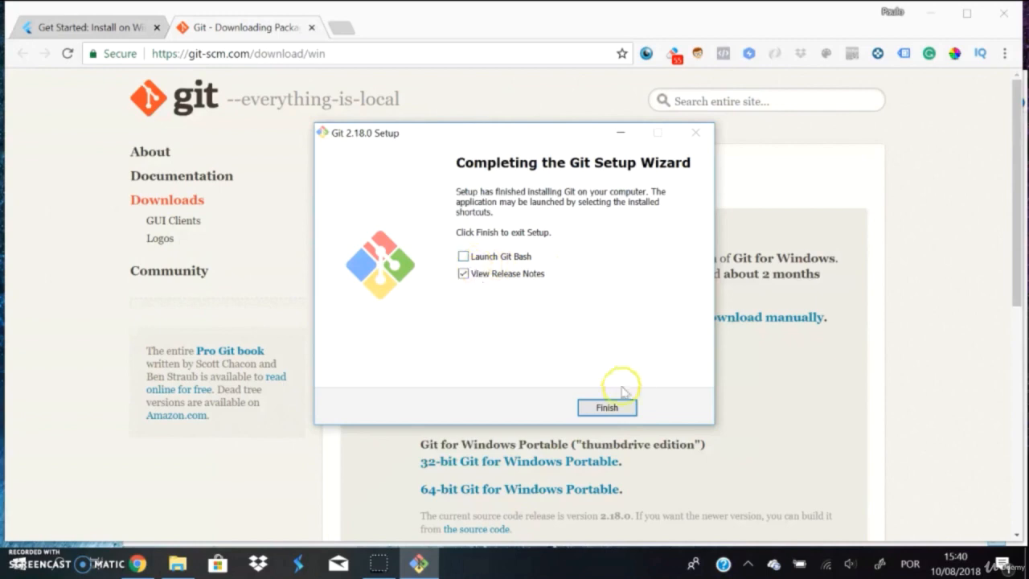
Step: Finish the Git setup with View Release Notes enabled and look over the release notes in Google Chrome
click(609, 409)
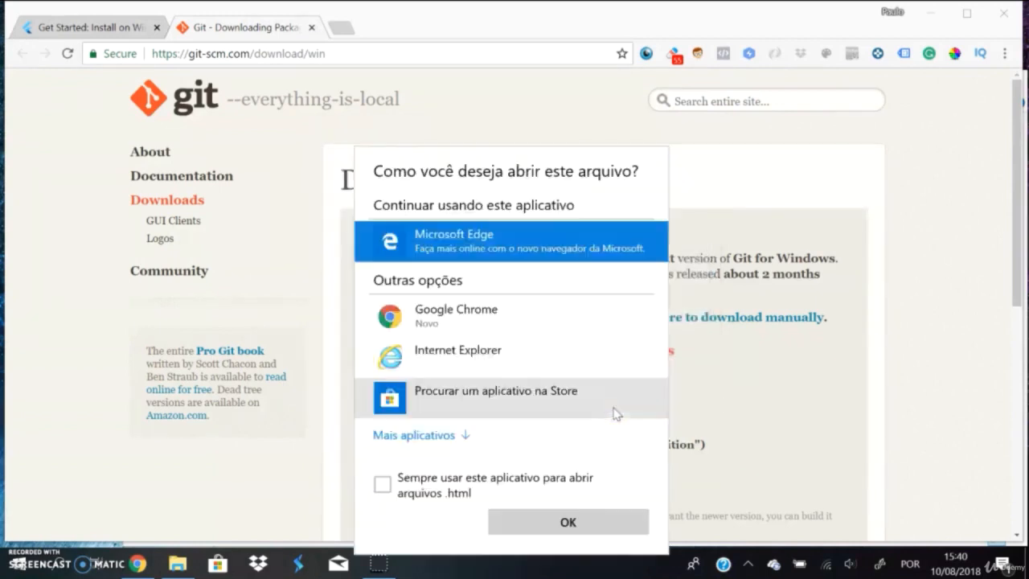
click(456, 318)
click(570, 526)
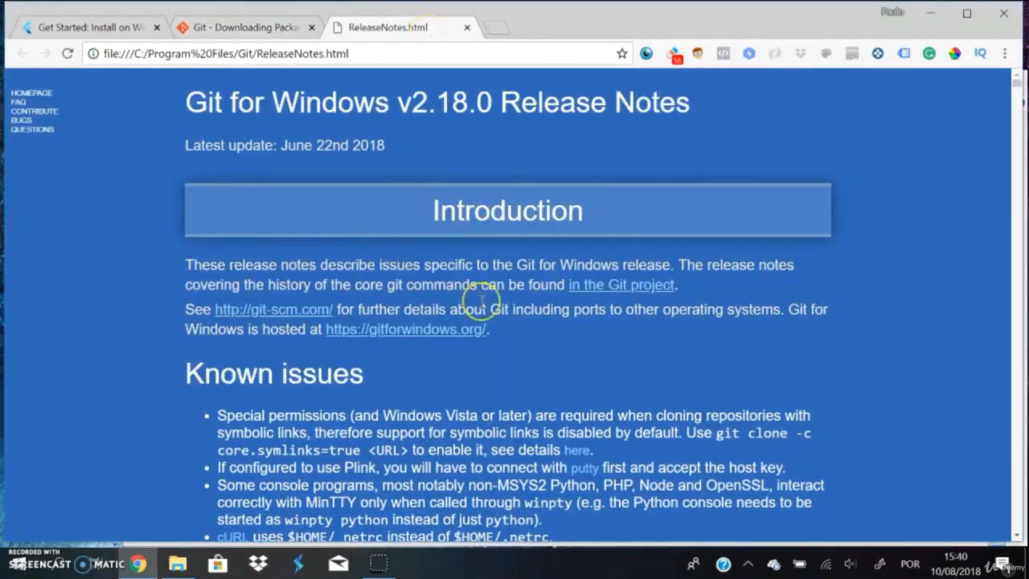
scroll(475, 304, down, 2)
scroll(502, 386, up, 2)
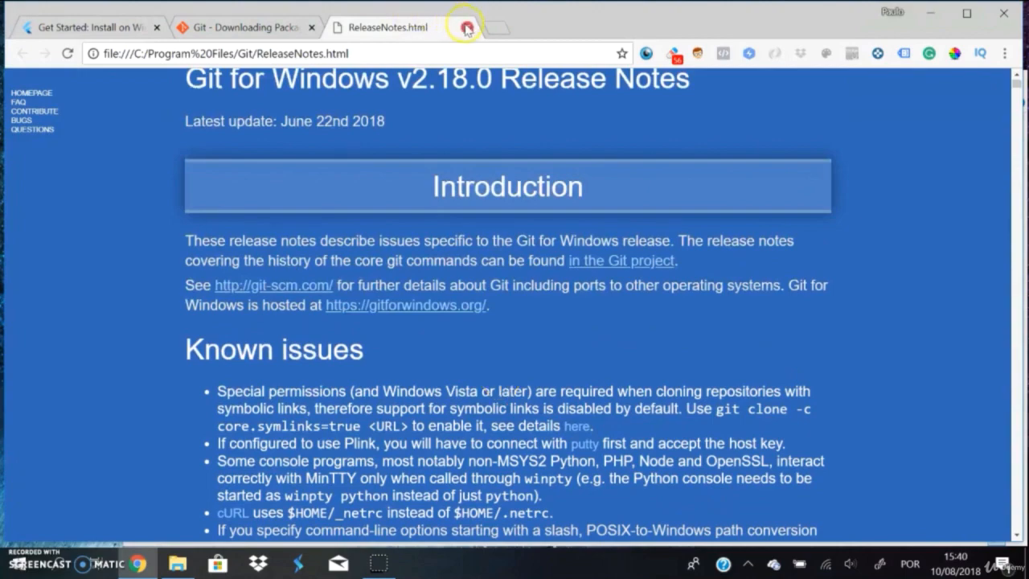
scroll(552, 399, down, 4)
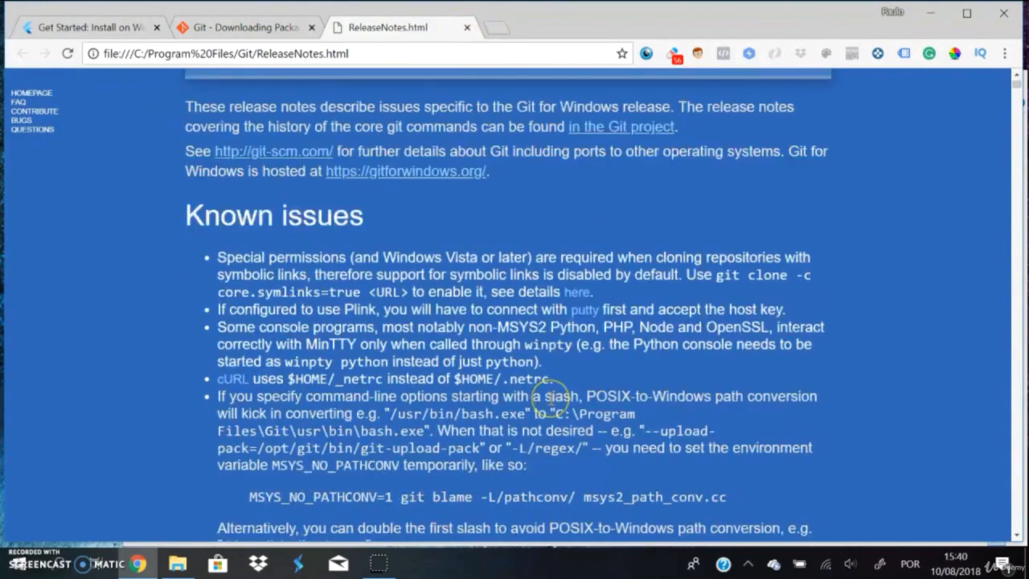
scroll(551, 399, up, 4)
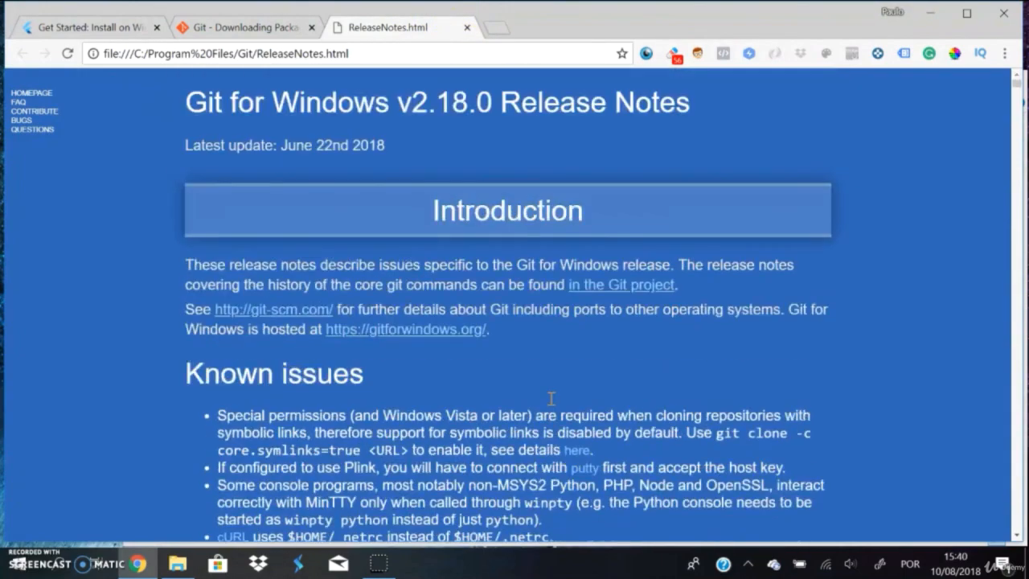
Step: Close the Git release notes and return to the Get the Flutter SDK section of the Windows installation guide
click(464, 28)
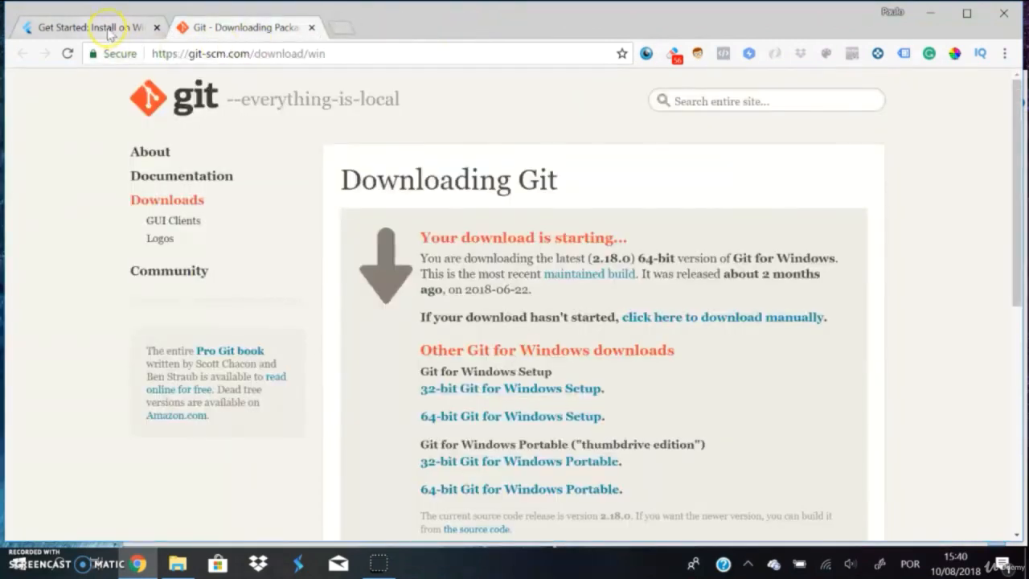
click(109, 28)
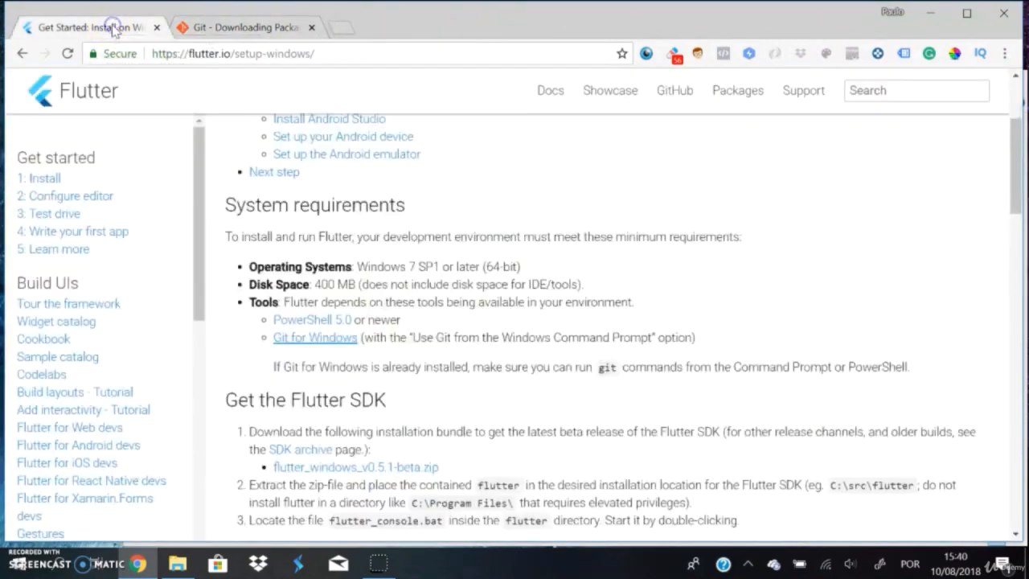
scroll(426, 382, down, 2)
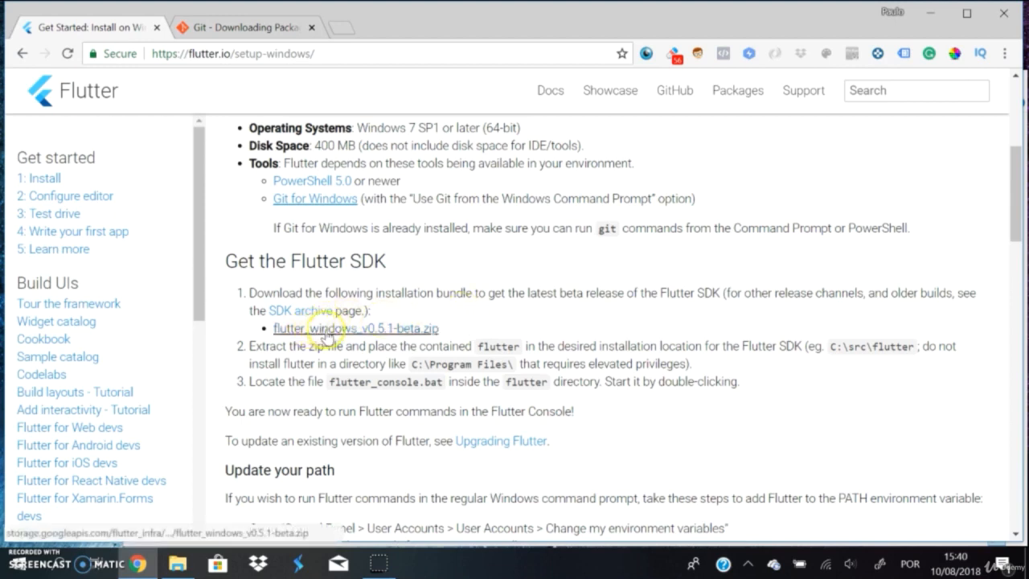
Step: Download the flutter_windows_v0.5.1-beta.zip bundle from the Get the Flutter SDK section
scroll(464, 332, up, 1)
click(447, 343)
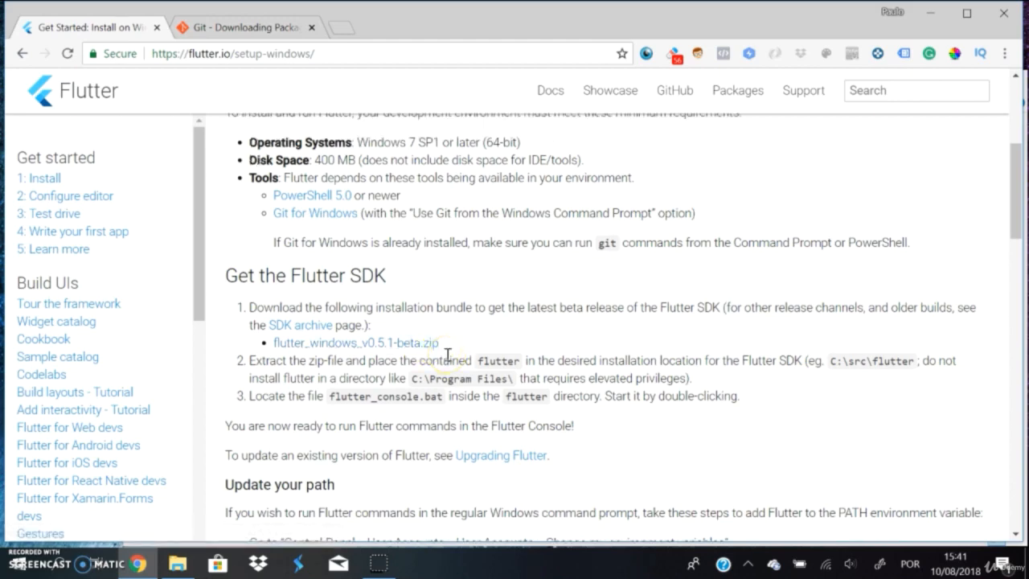
scroll(447, 354, down, 1)
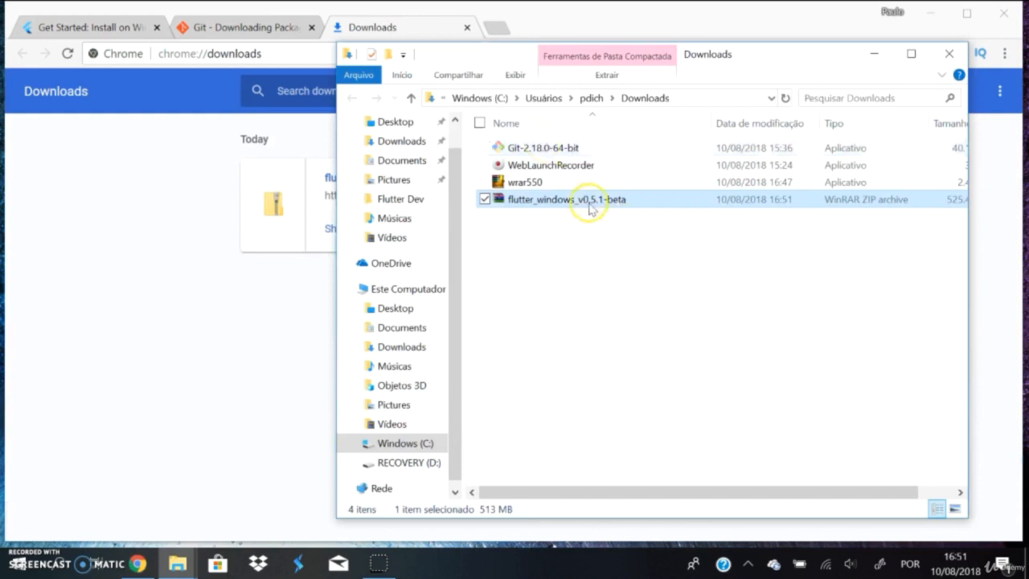
Step: Extract the flutter folder from the downloaded flutter_windows_v0.5.1-beta archive into C:\Flutter Dev with WinRAR and close the archive
double_click(595, 205)
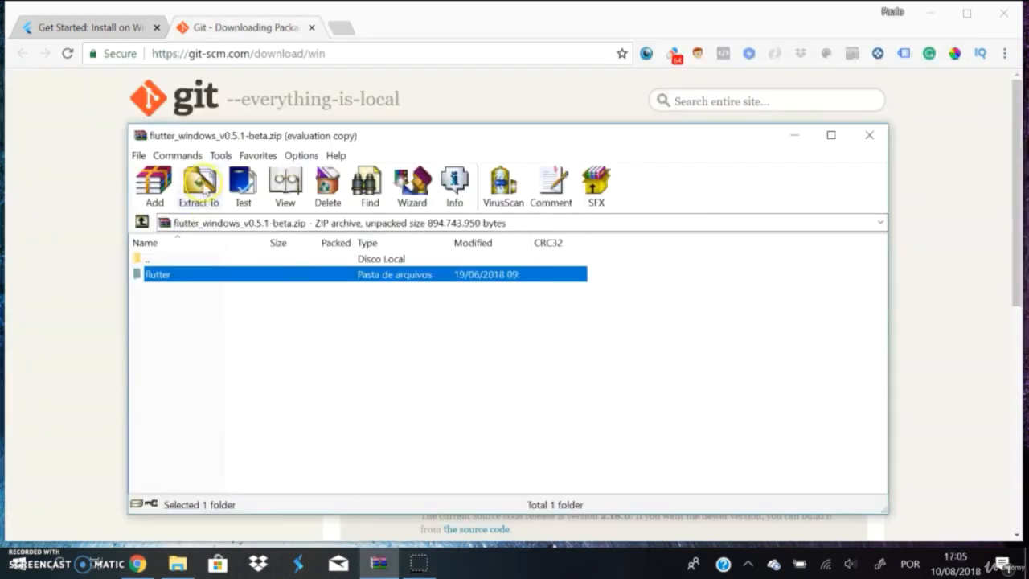
click(200, 187)
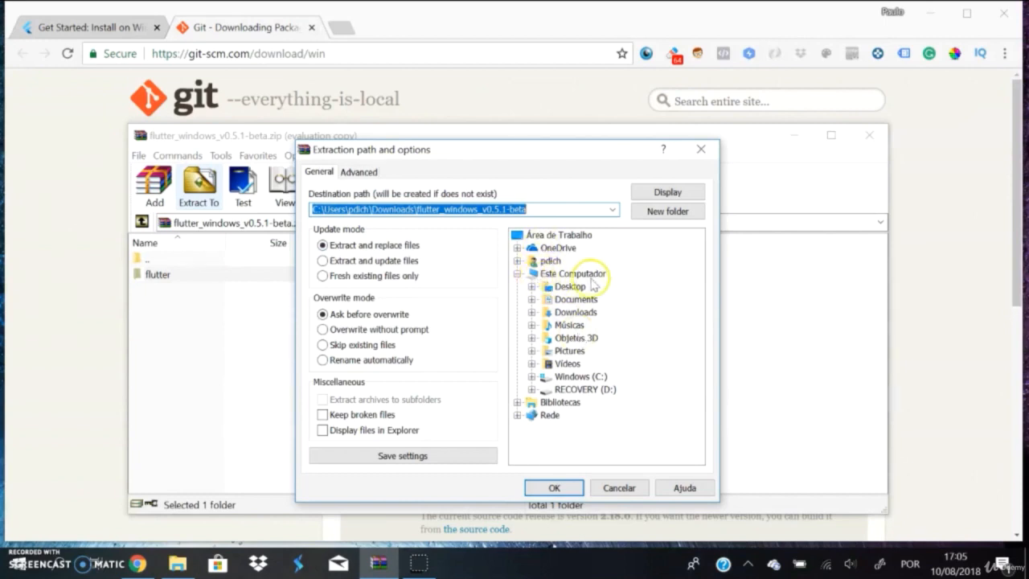
click(583, 339)
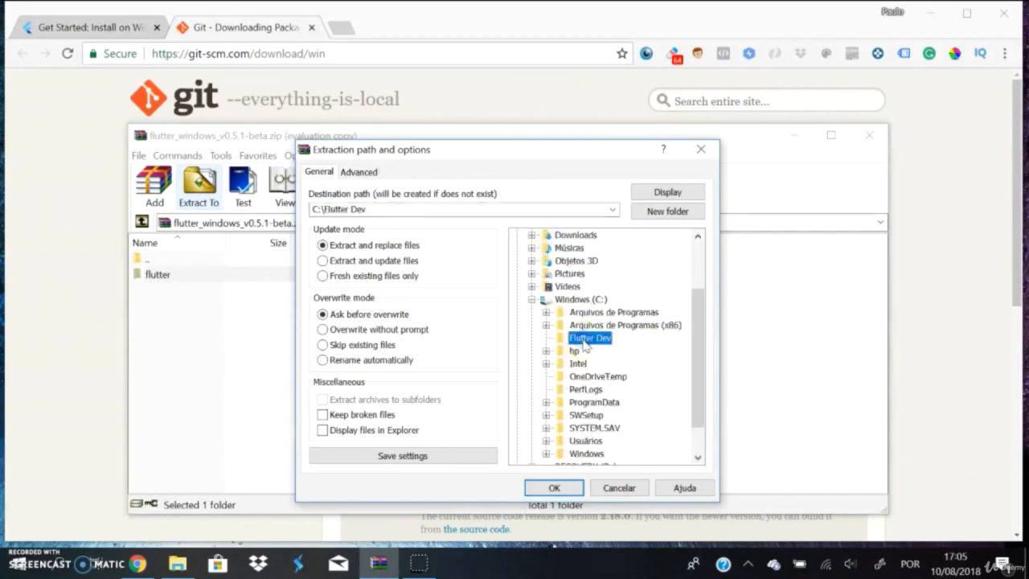
click(595, 349)
click(557, 488)
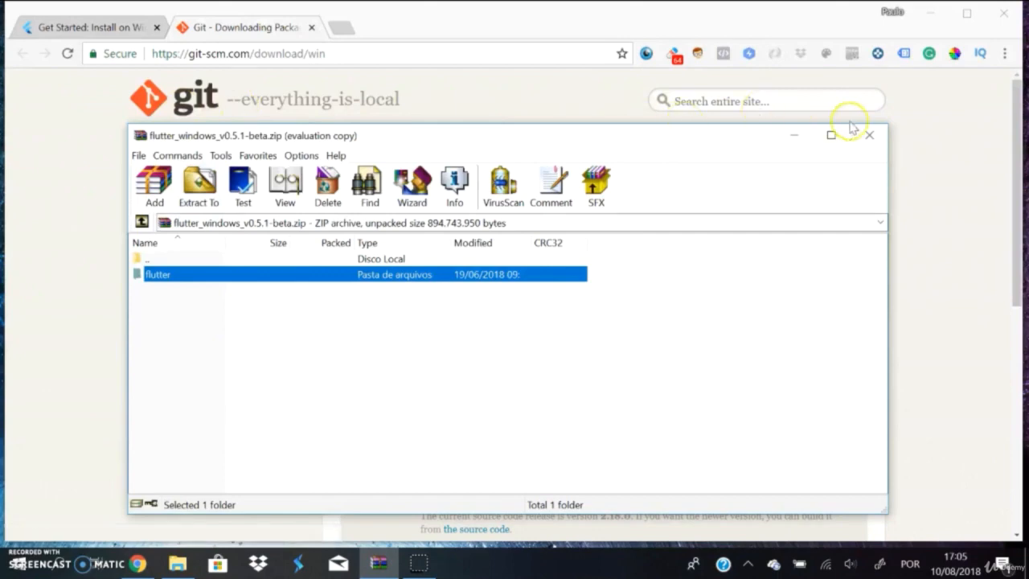
click(871, 137)
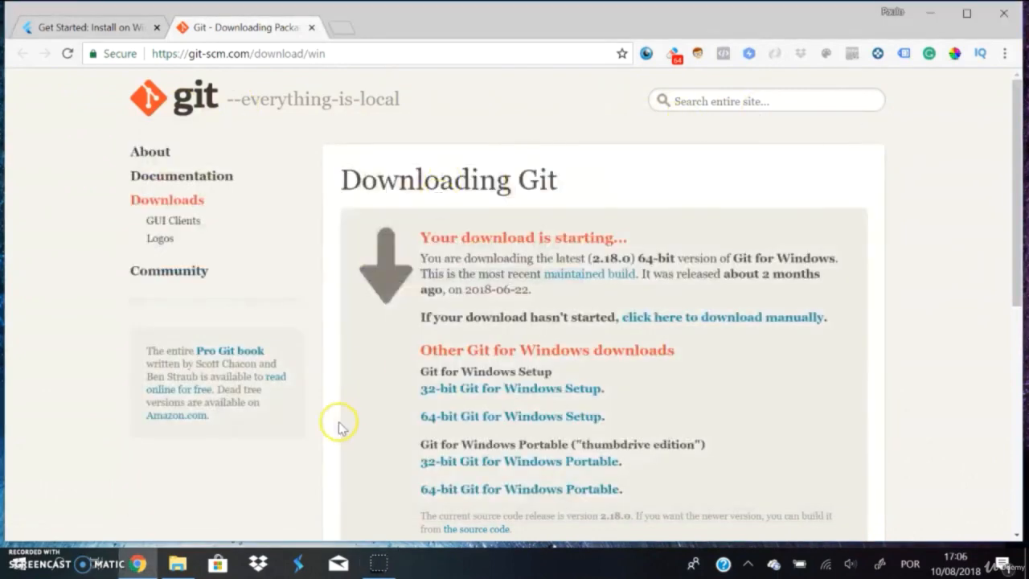
Step: Switch to File Explorer, go to C:\Flutter Dev\flutter and look through the extracted SDK files
click(177, 563)
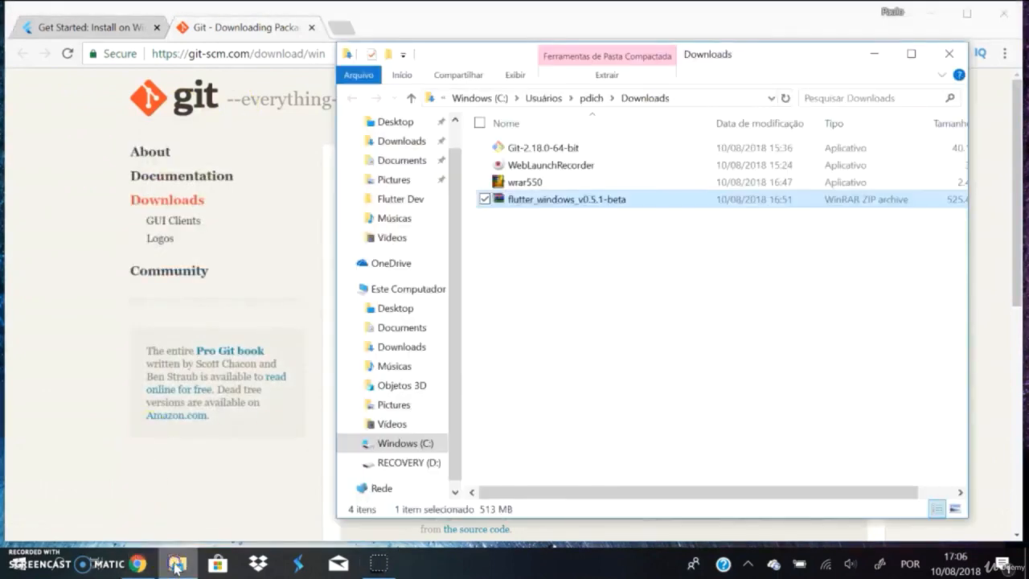
click(351, 442)
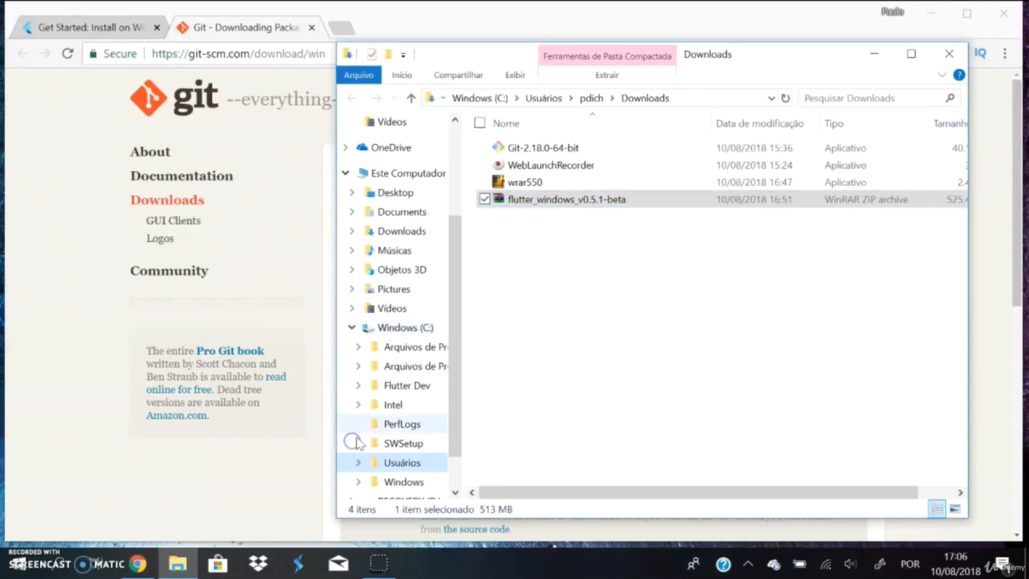
click(395, 386)
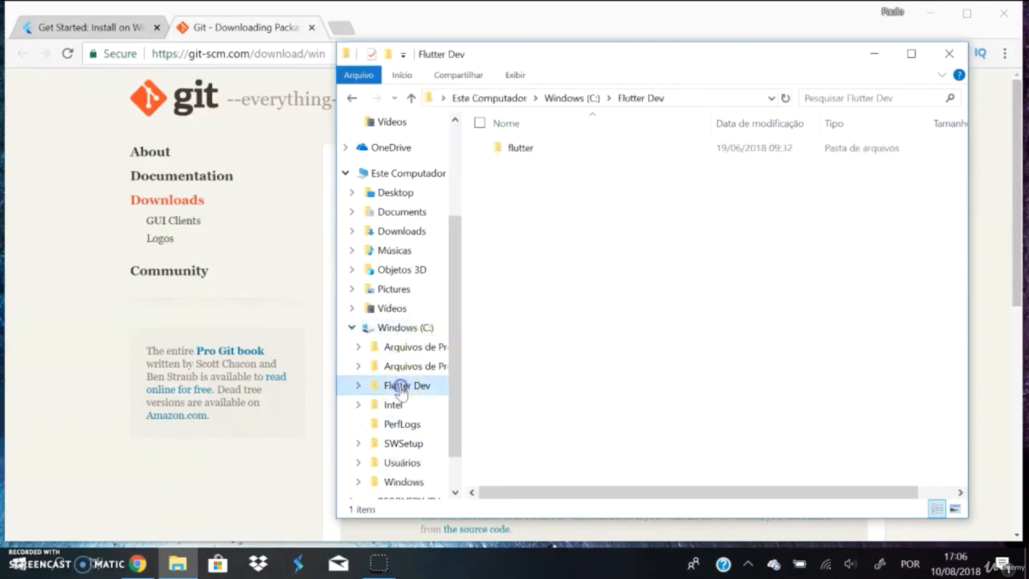
double_click(521, 151)
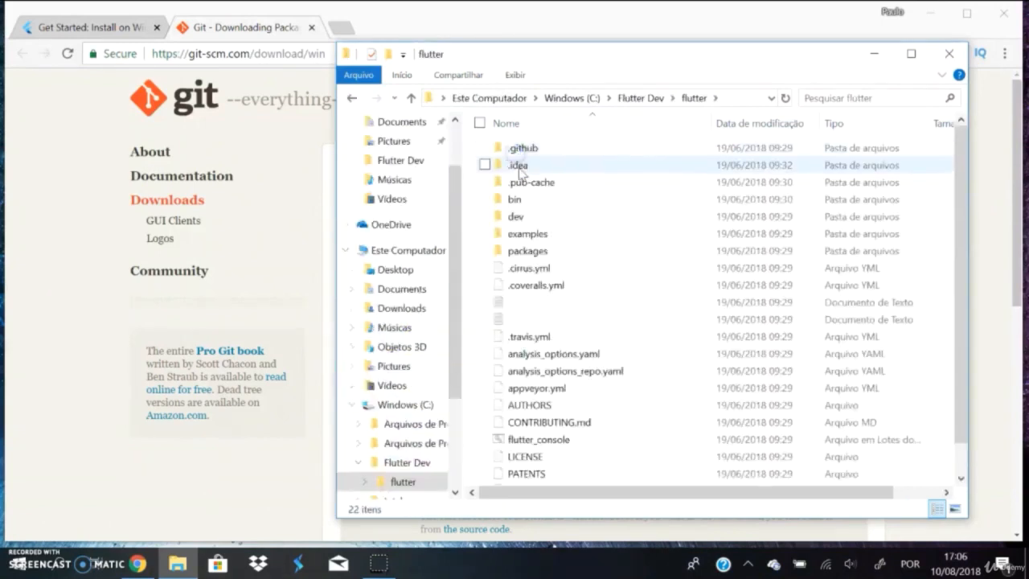
scroll(560, 295, down, 1)
scroll(560, 295, up, 1)
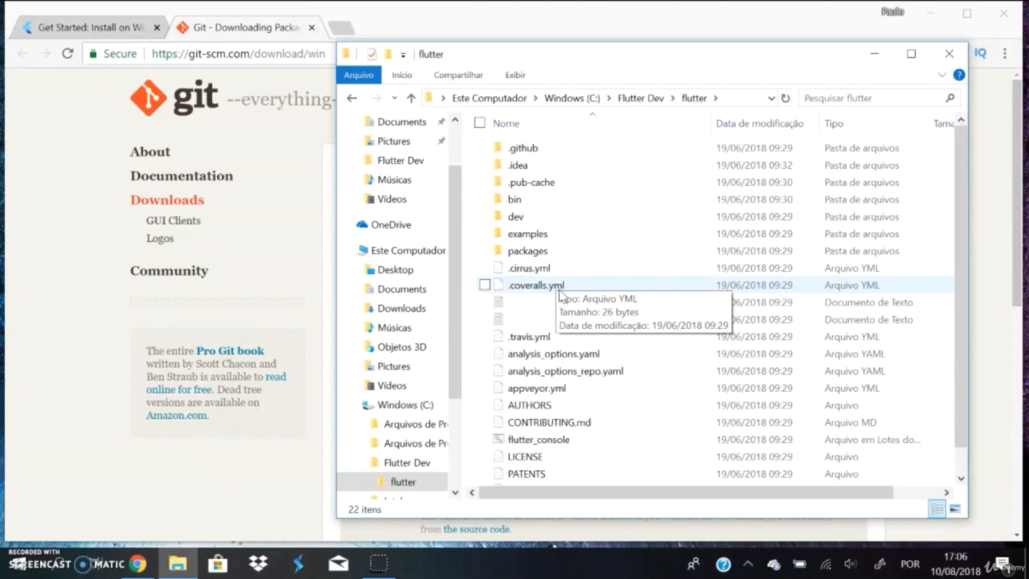
Step: Open the SDK's bin folder and copy its full path, C:\Flutter Dev\flutter\bin
scroll(662, 244, down, 1)
double_click(515, 168)
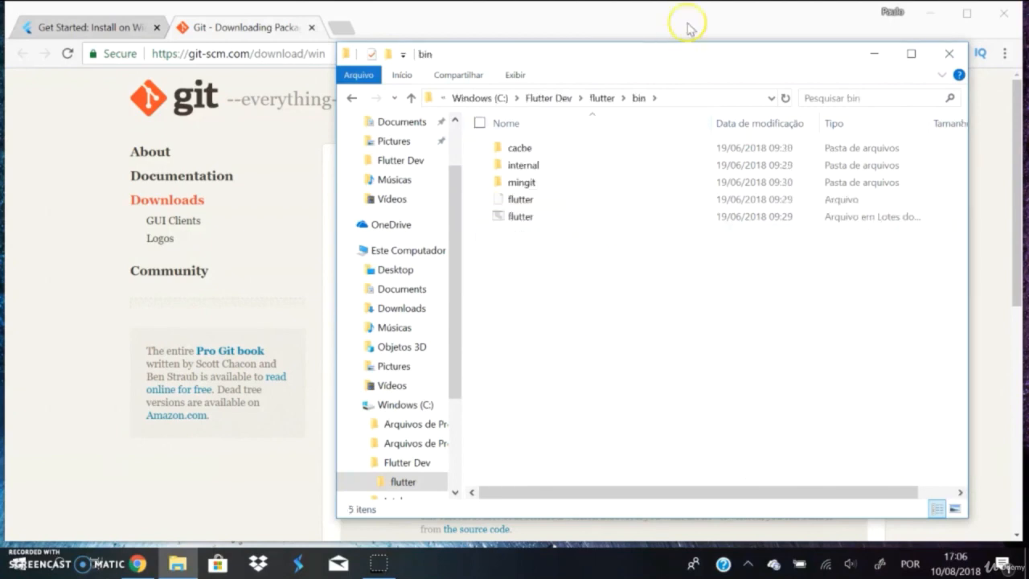
click(738, 94)
key(super+c)
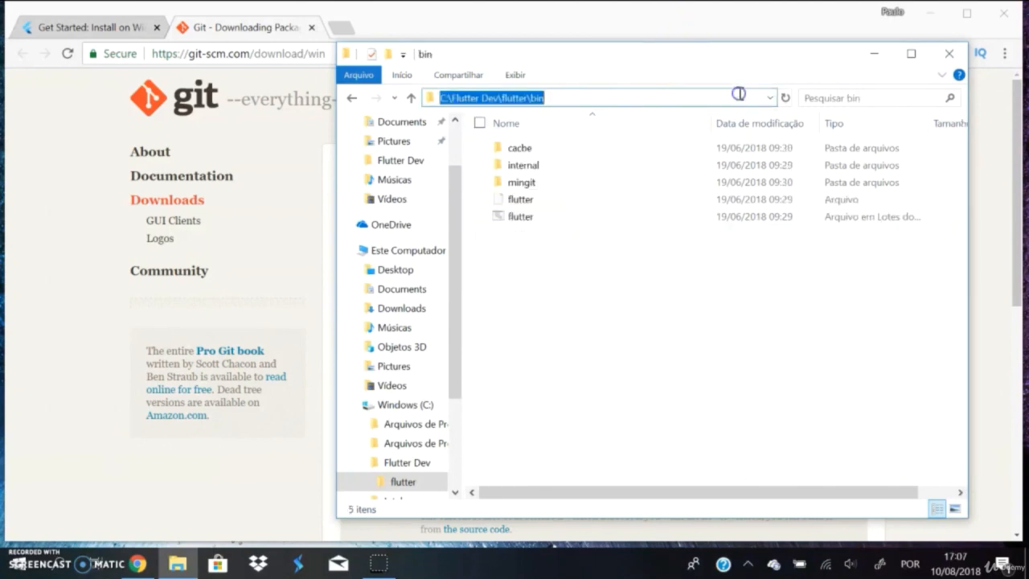
right_click(490, 96)
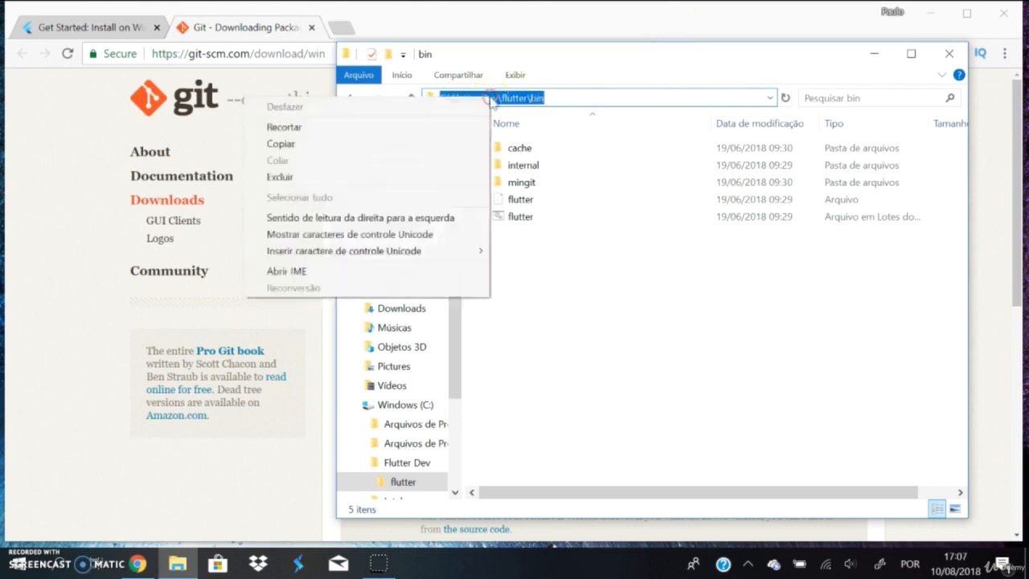
click(305, 144)
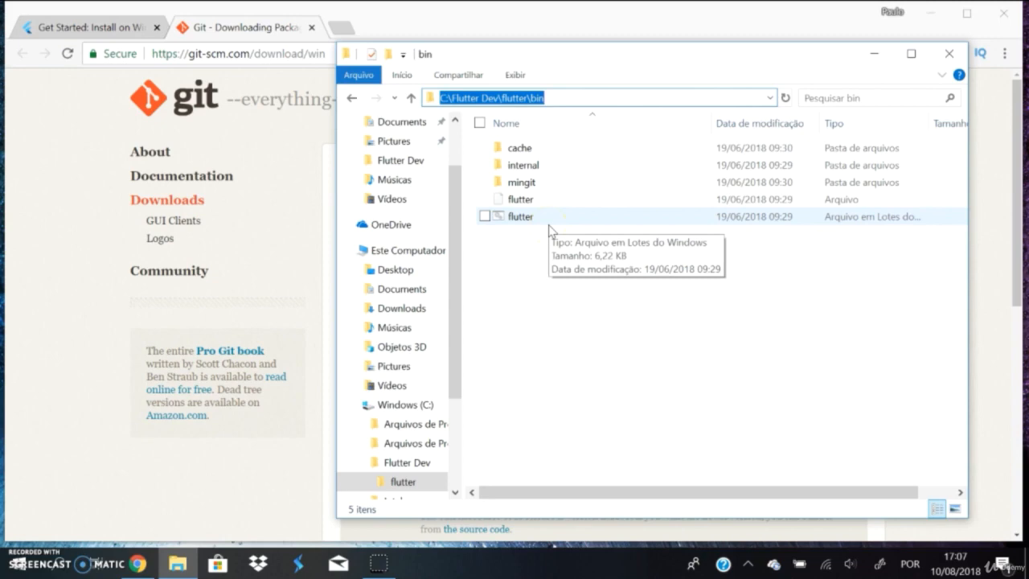
Step: Open the Windows Control Panel and go through User Accounts to the account's environment variables
key(super+s)
text(pai)
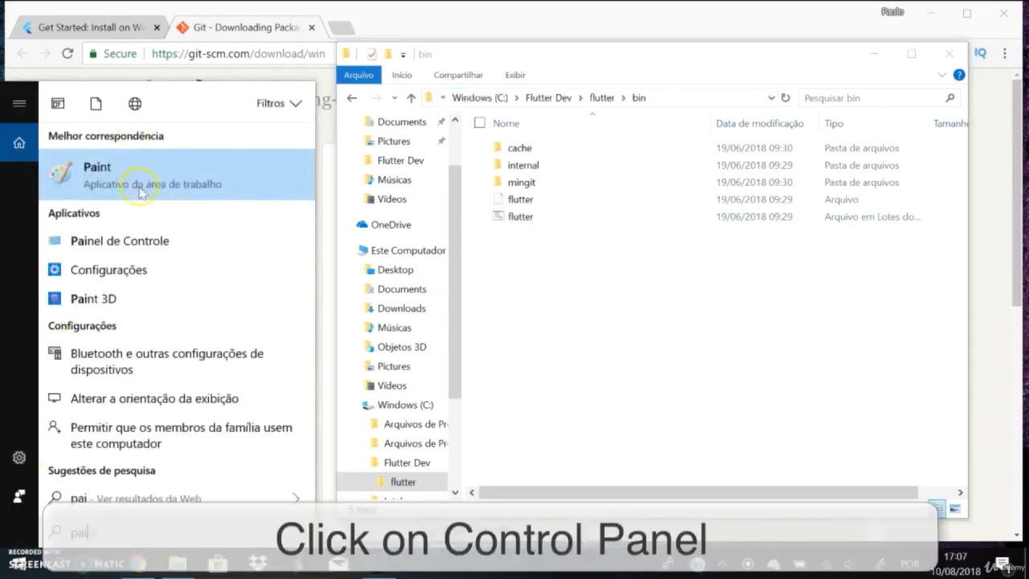
click(119, 240)
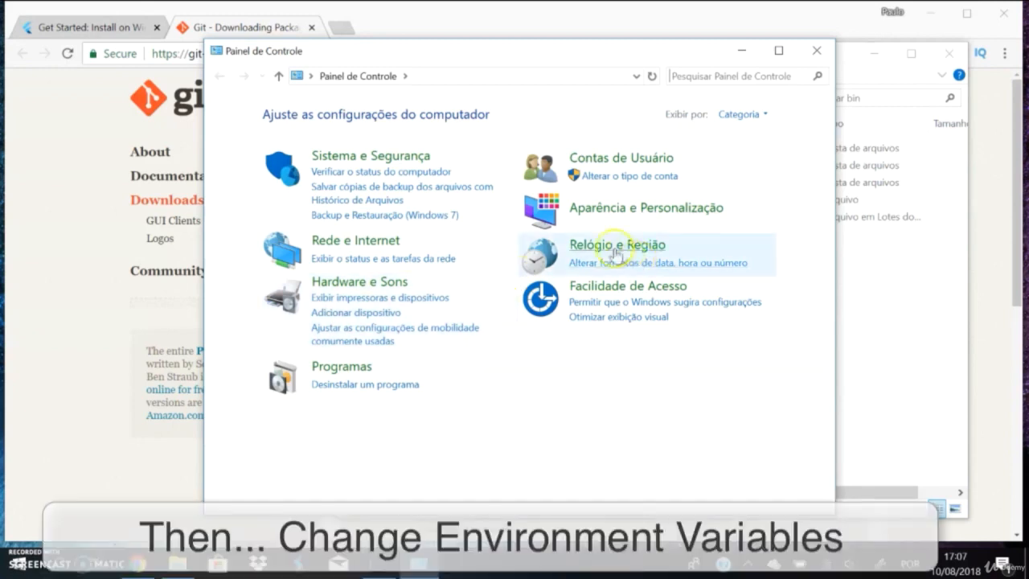
click(630, 158)
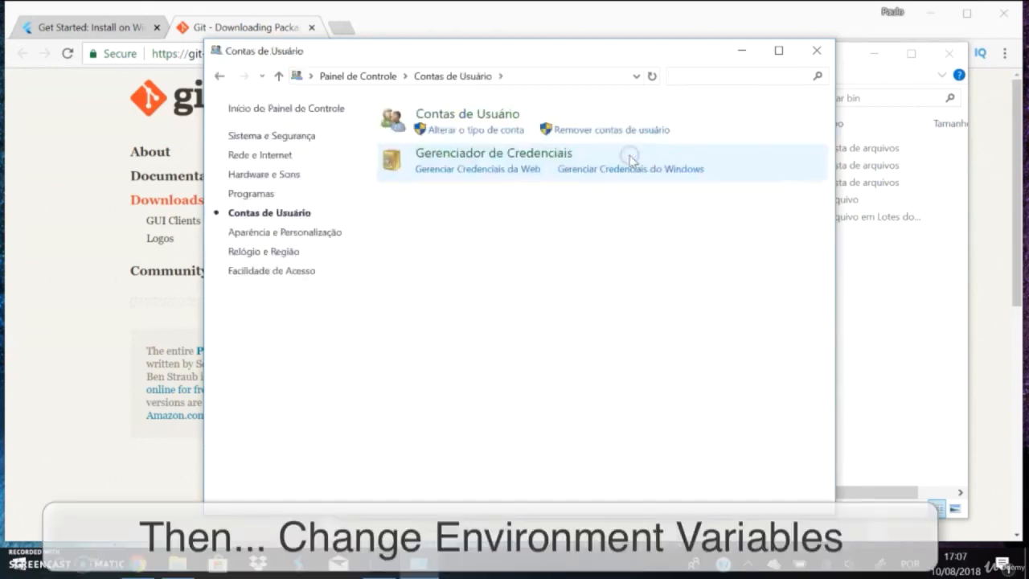
click(477, 112)
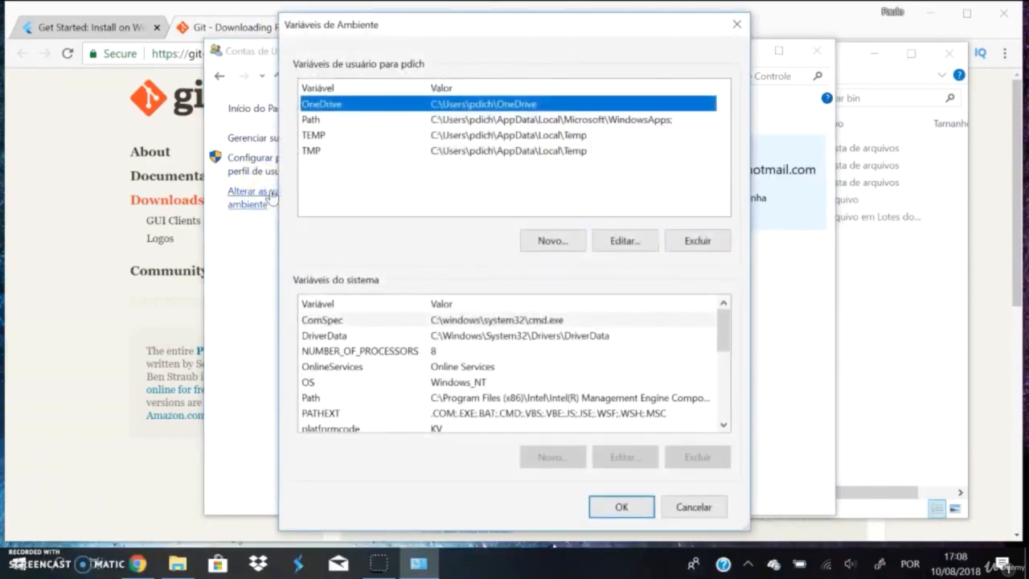
Step: Add C:\Flutter Dev\flutter\bin as a new entry in the user Path variable, save the change and close the Control Panel
click(319, 122)
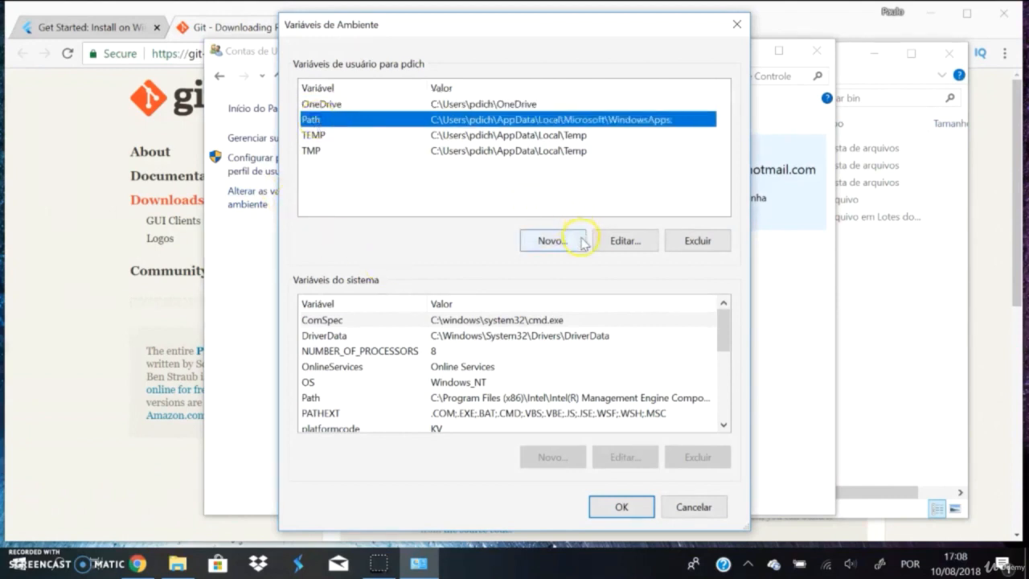
click(615, 242)
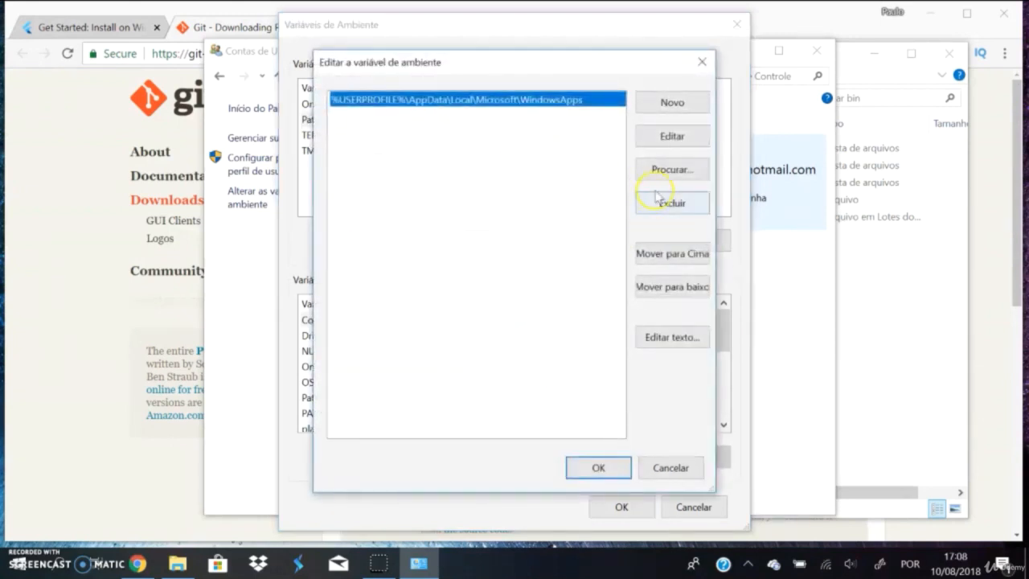
click(672, 111)
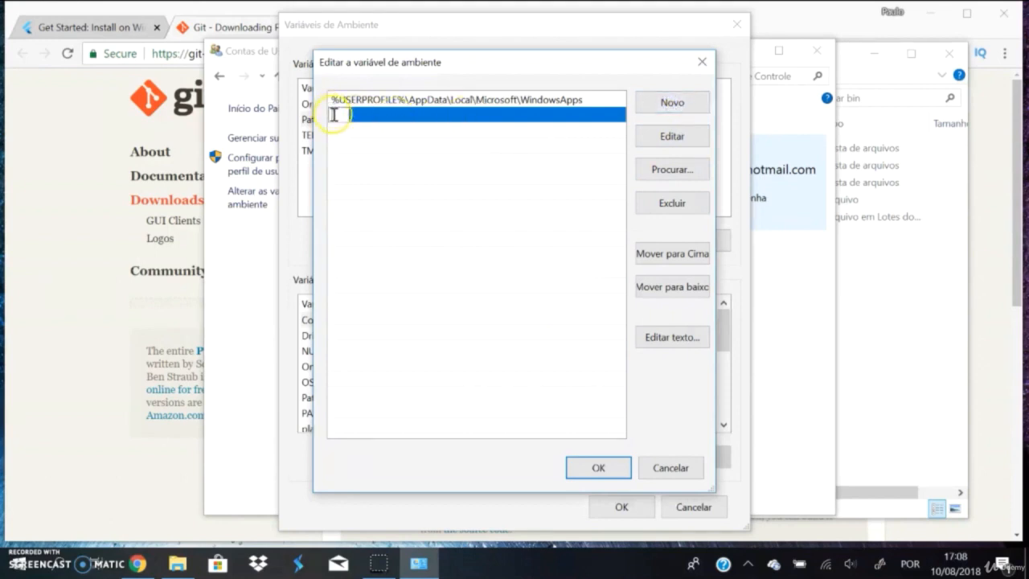
right_click(333, 115)
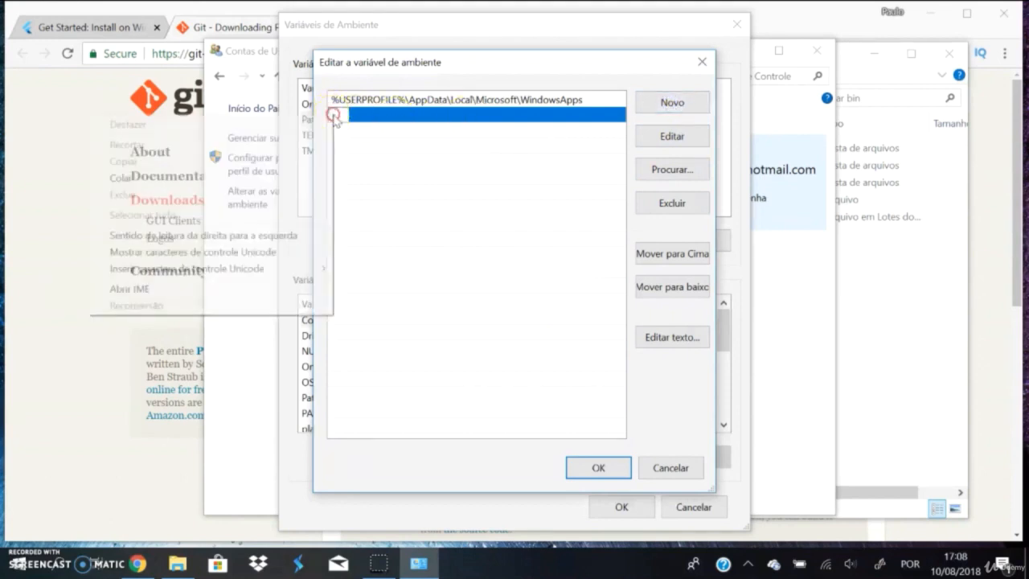
click(149, 187)
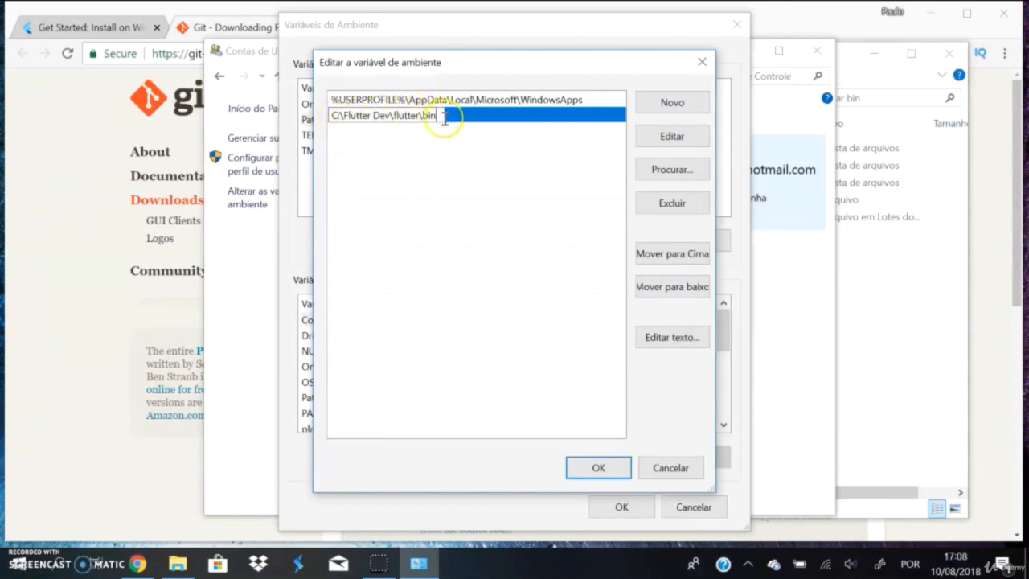
click(441, 116)
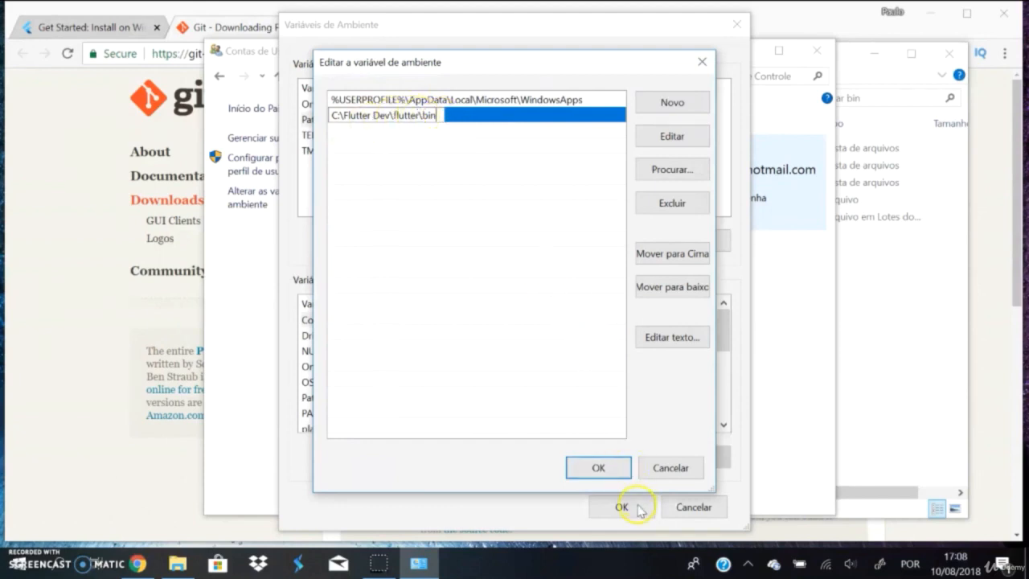
click(599, 468)
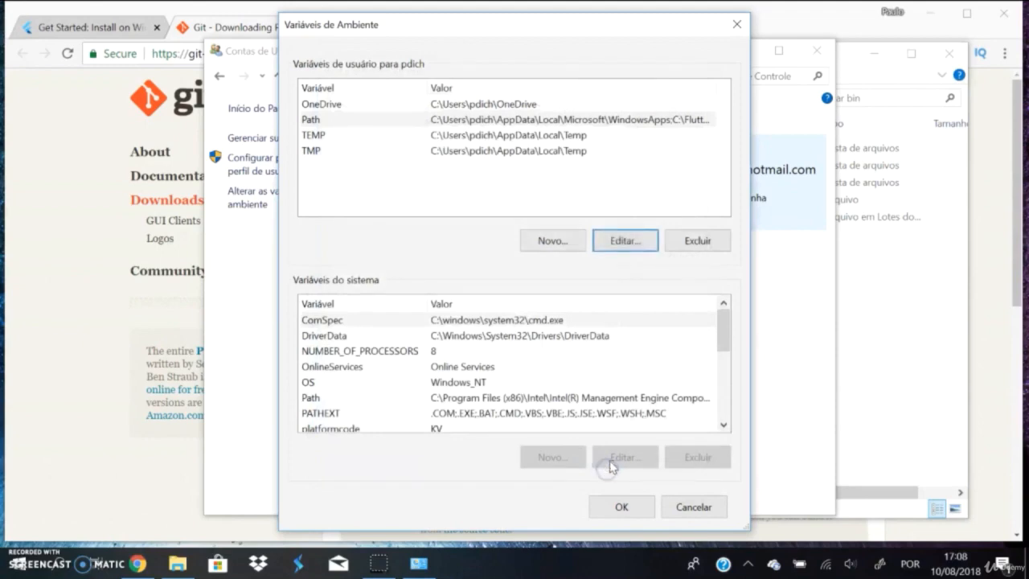
click(629, 516)
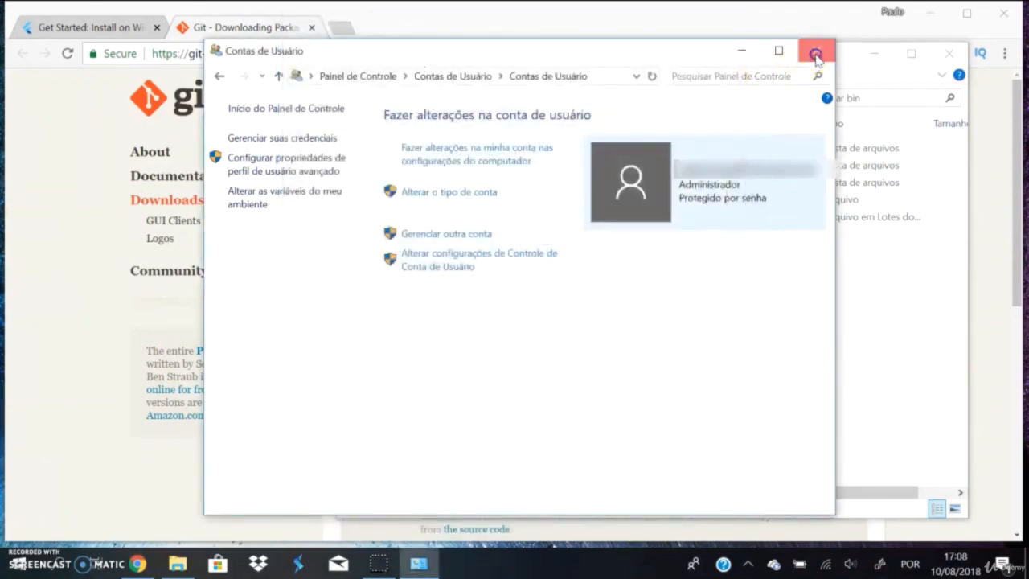
click(815, 51)
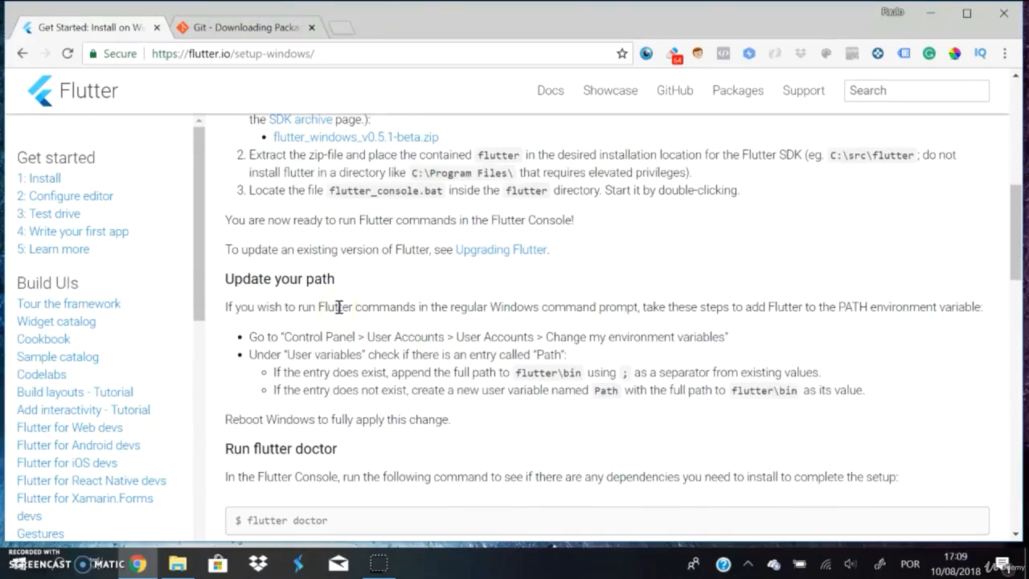
Step: Review the Update your path and Run flutter doctor sections of the Flutter Windows installation guide
scroll(352, 306, down, 1)
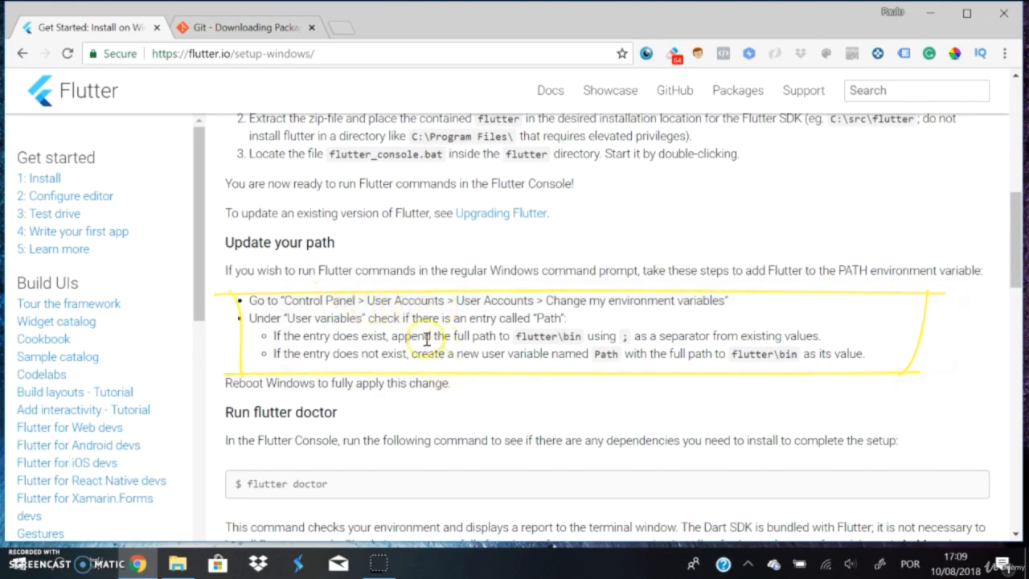
scroll(458, 354, down, 2)
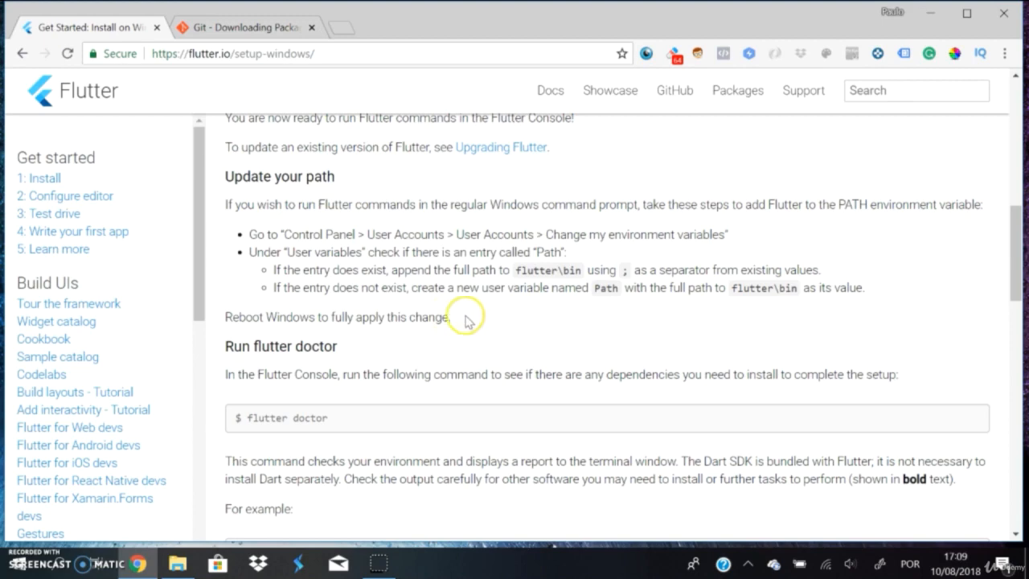
scroll(500, 320, down, 1)
scroll(505, 320, up, 1)
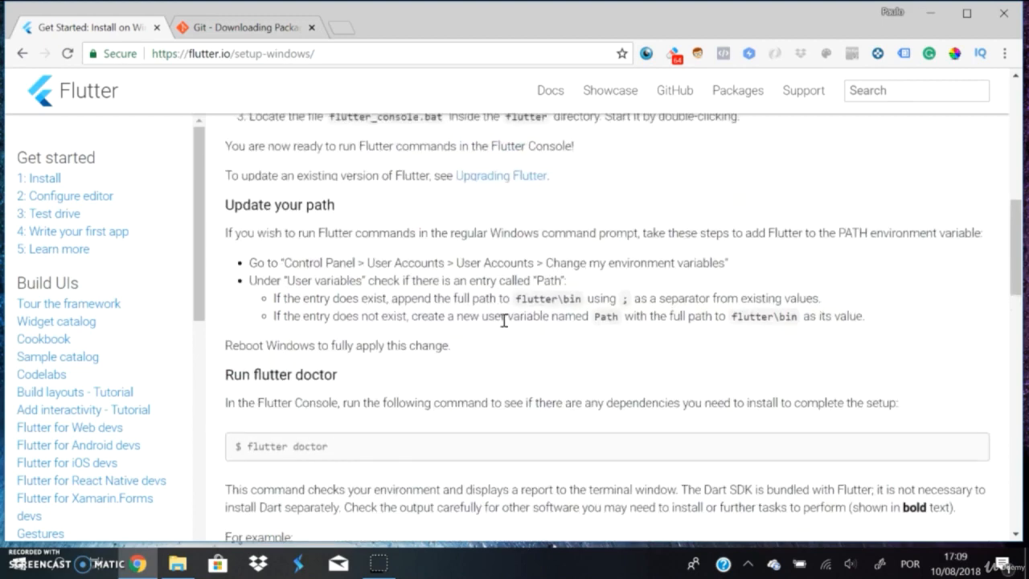
scroll(504, 320, down, 1)
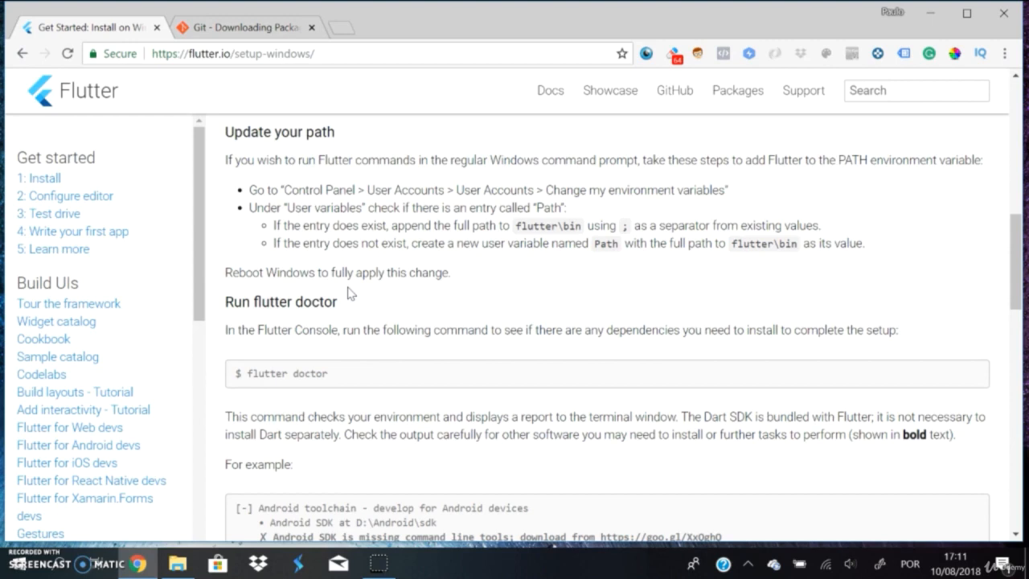
Step: Open the Windows Command Prompt and run the flutter command
click(65, 563)
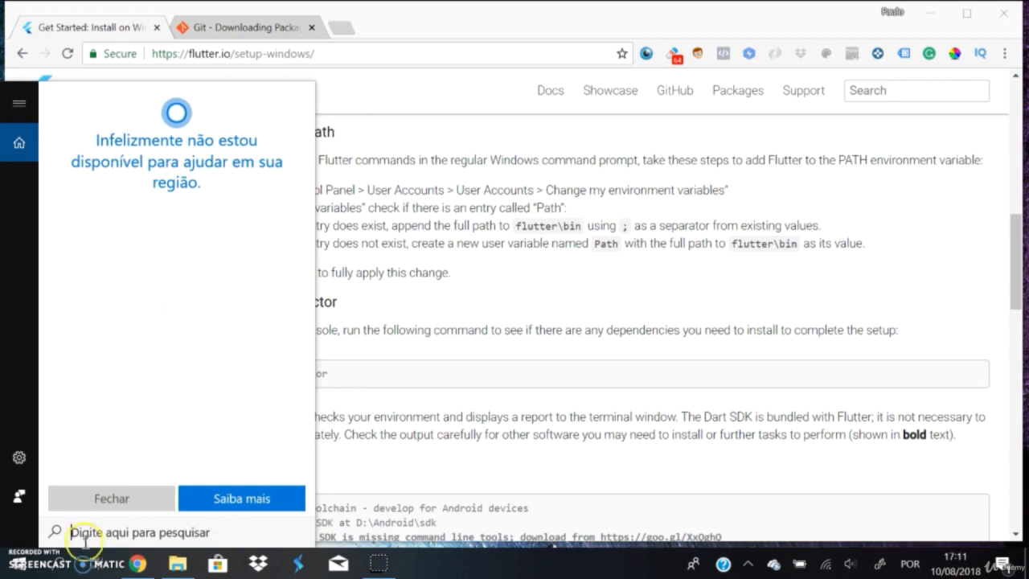
text(com)
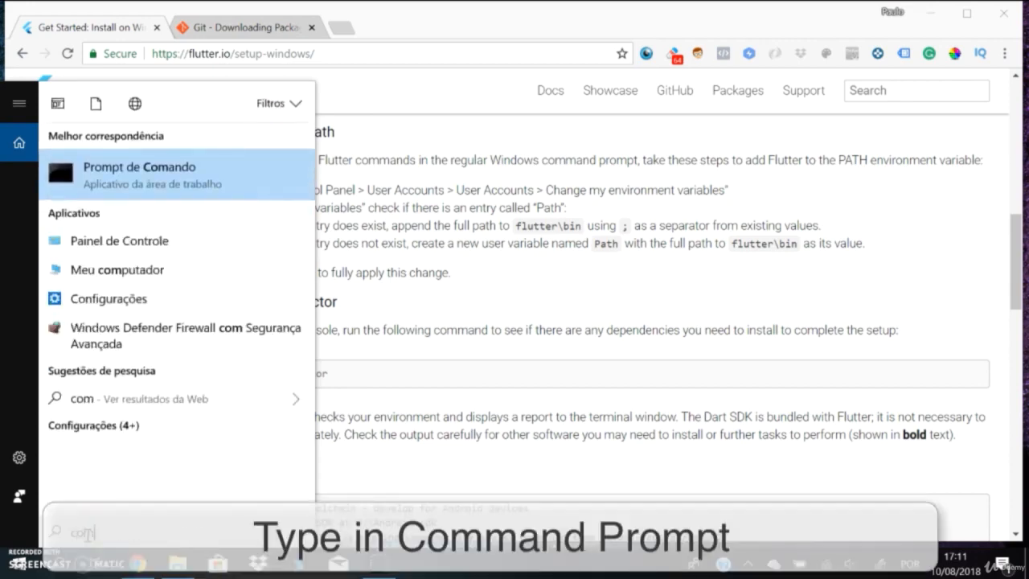
click(125, 170)
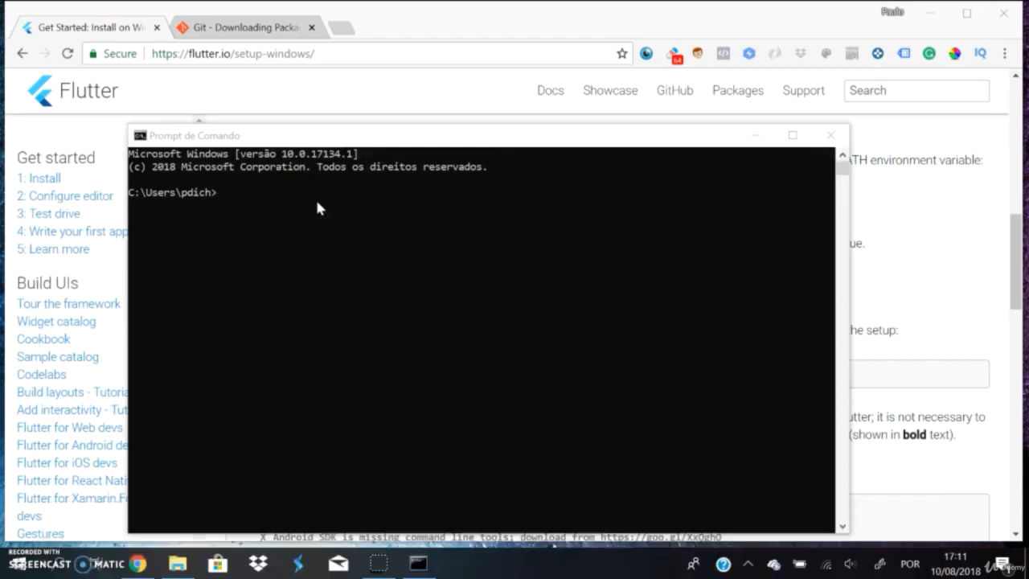
click(317, 203)
text(flutter)
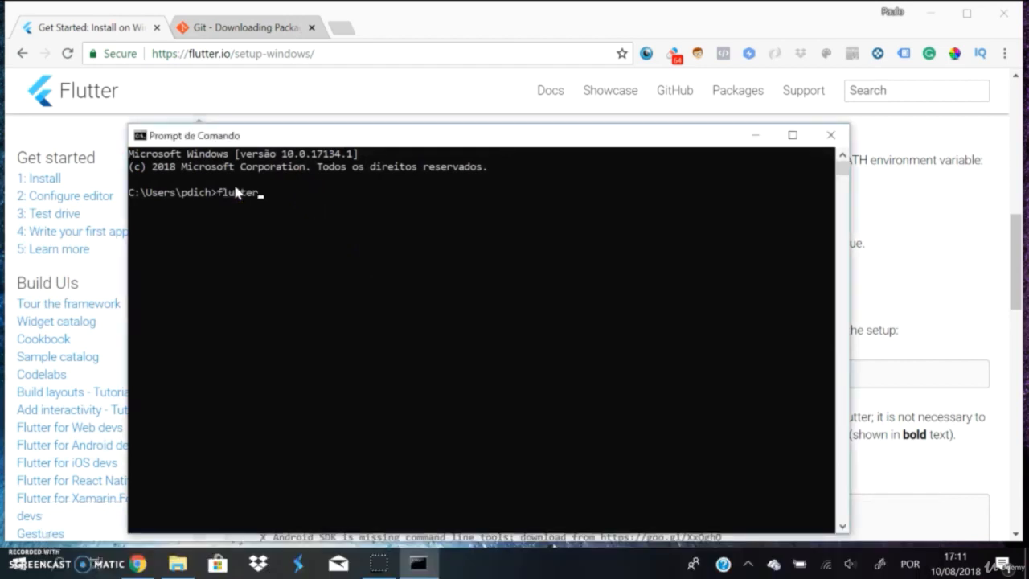
key(Return)
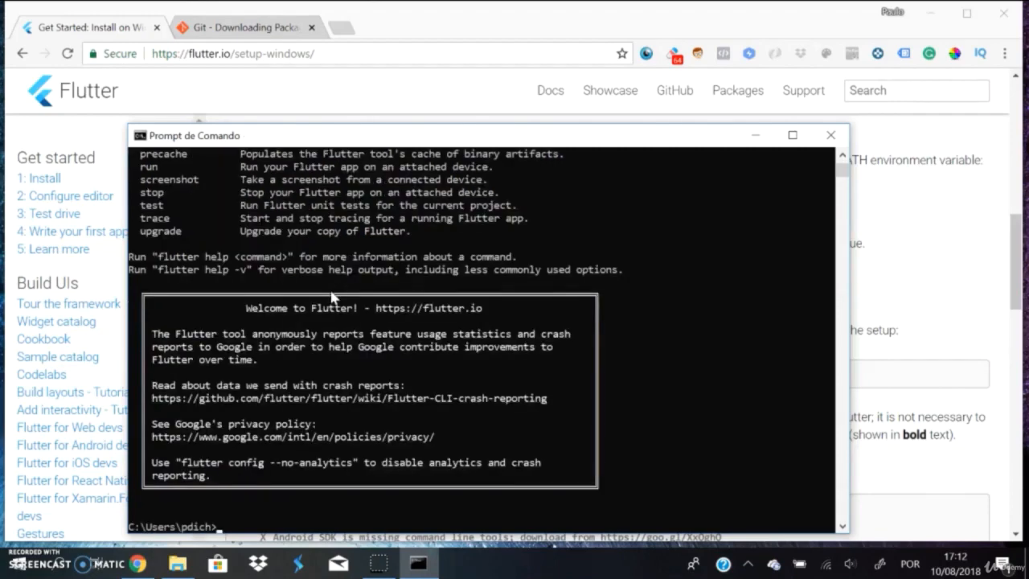
Step: Examine the flutter command's output, including the version notice, common commands, global options and available commands
scroll(330, 287, up, 9)
scroll(329, 287, up, 7)
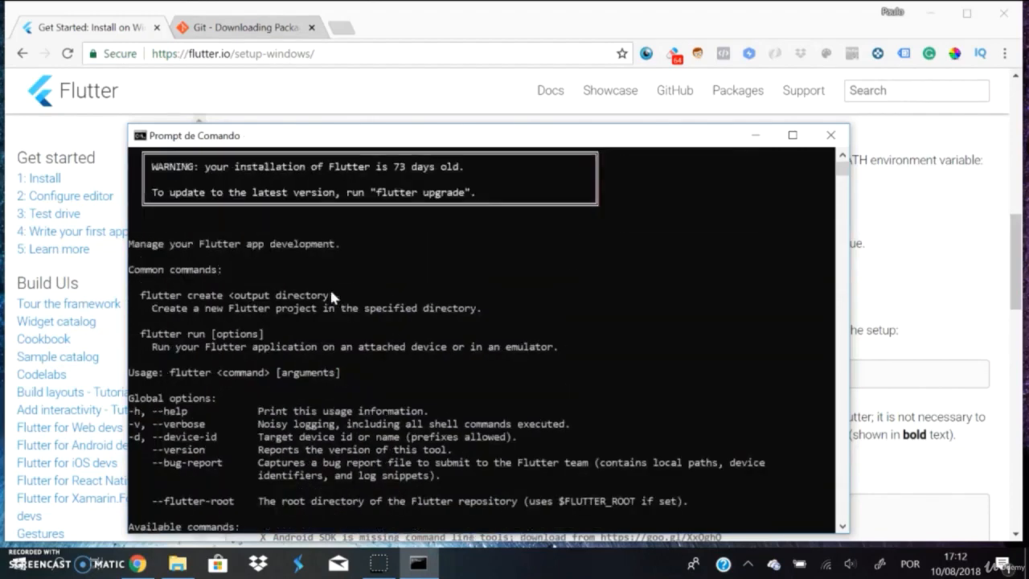
scroll(427, 307, down, 15)
scroll(430, 314, up, 1)
scroll(428, 312, up, 11)
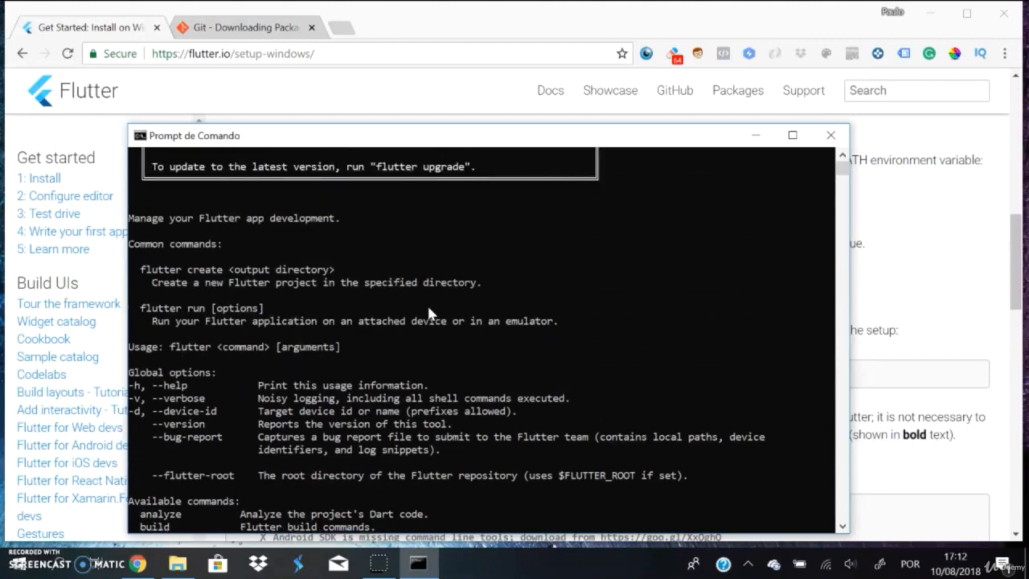
scroll(428, 313, down, 1)
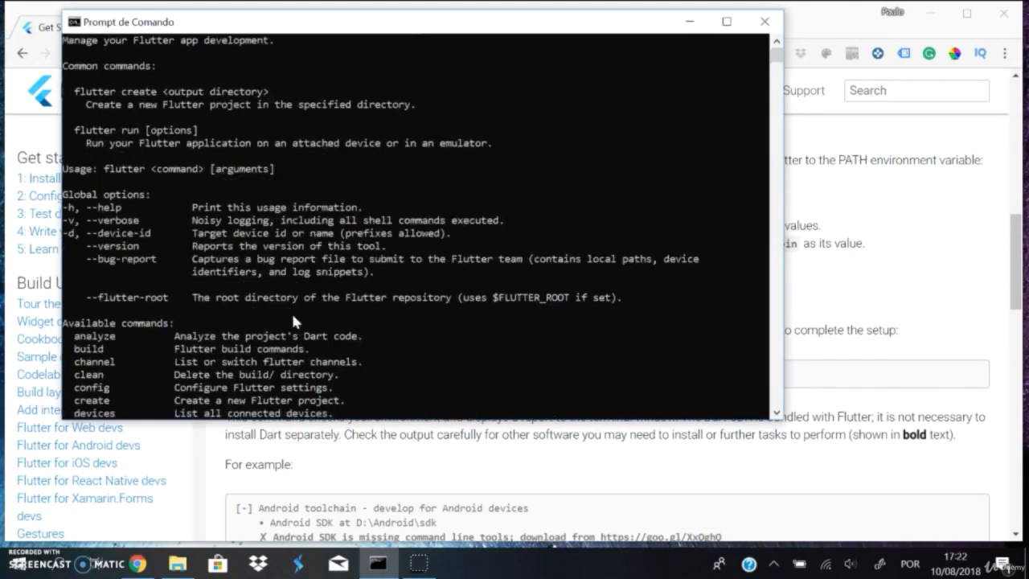
scroll(293, 318, up, 4)
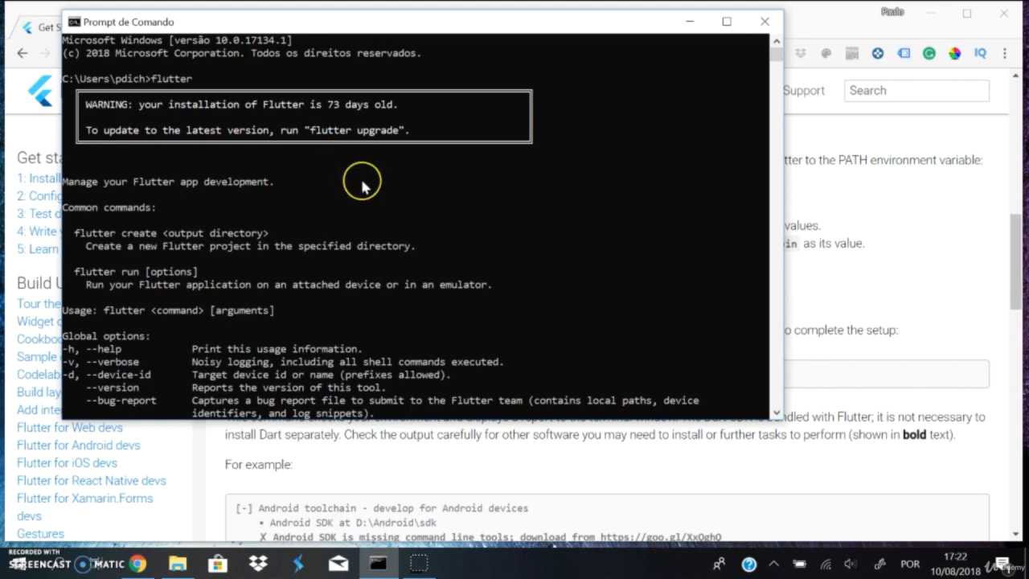
scroll(377, 225, down, 5)
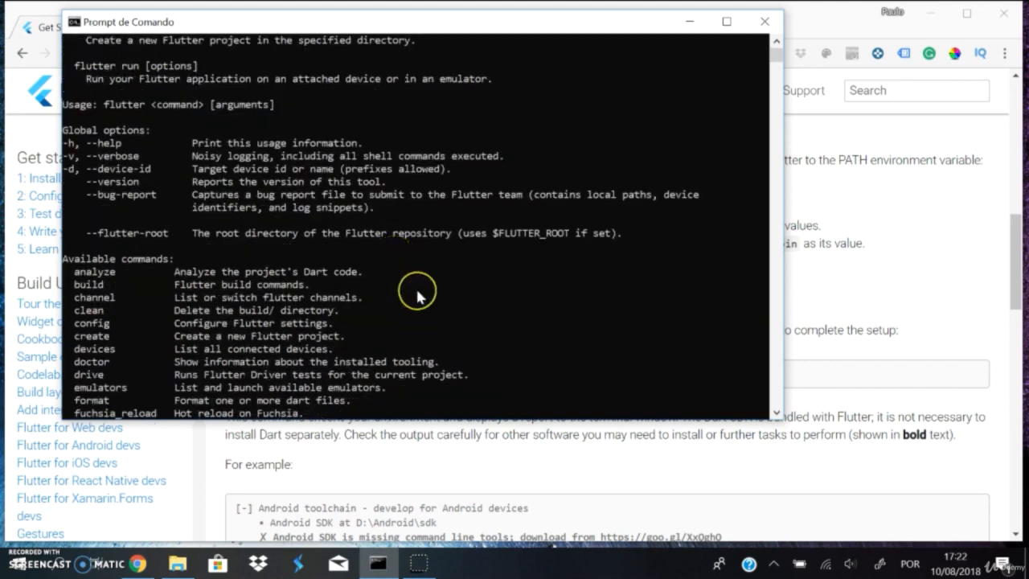
scroll(413, 289, down, 8)
scroll(417, 298, down, 7)
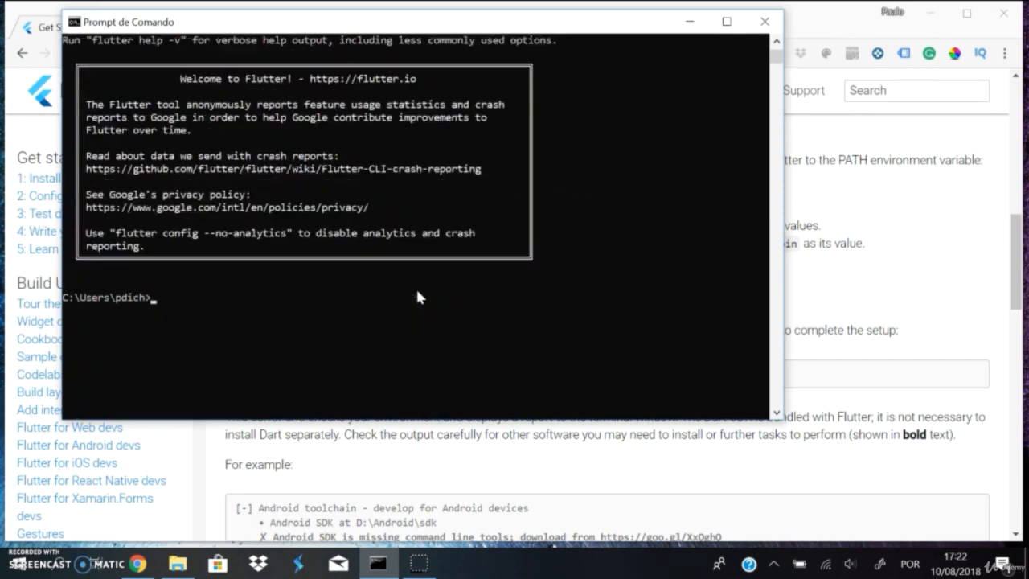
Step: Try to update the Flutter installation with the command flutter update
text(flutter update)
key(Return)
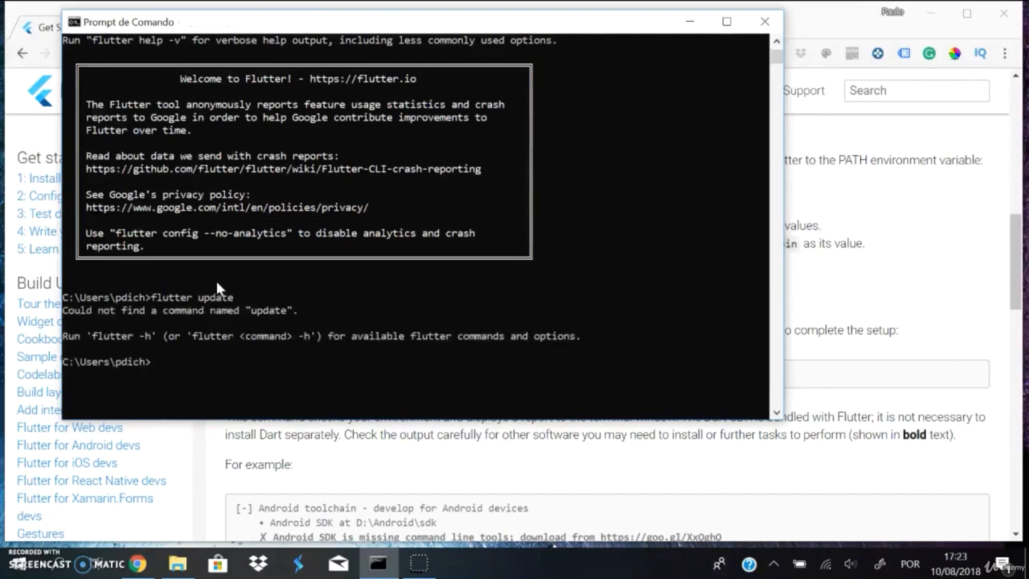
Step: Run flutter upgrade in the Command Prompt to bring Flutter to the latest version
text(flutter upgrade)
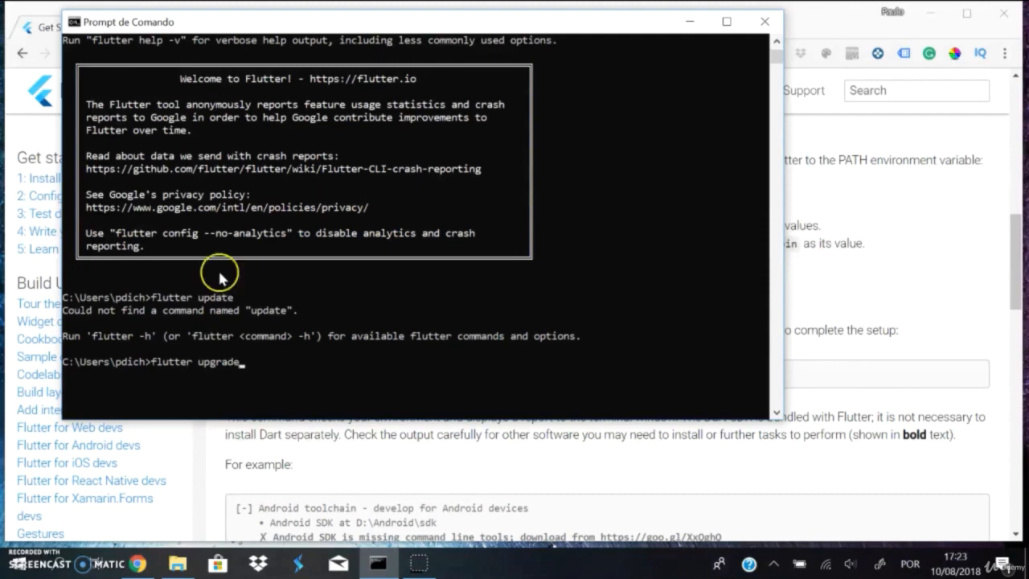
scroll(223, 263, up, 4)
key(Return)
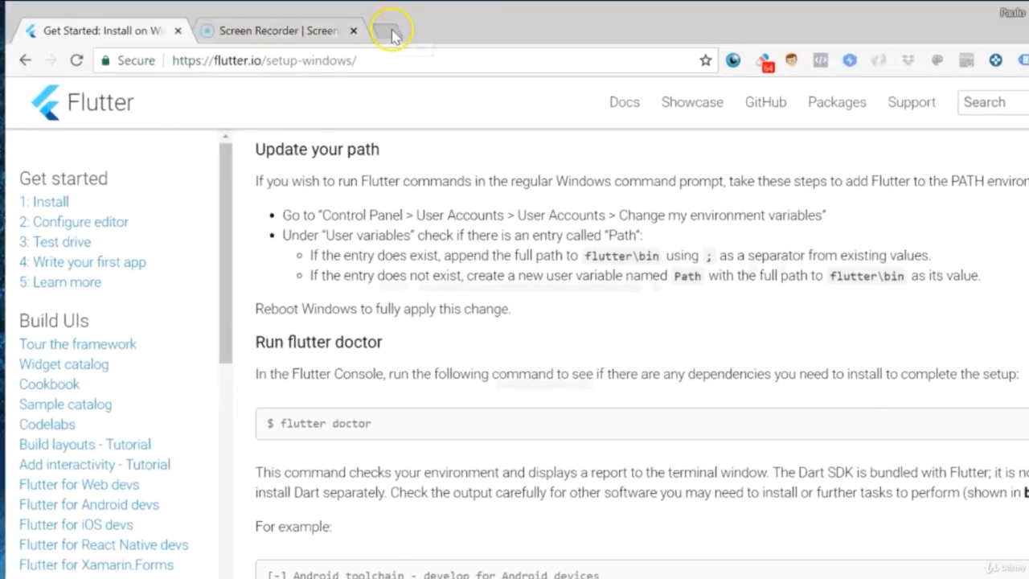
Step: Search Google for android studio in a new browser tab
click(391, 34)
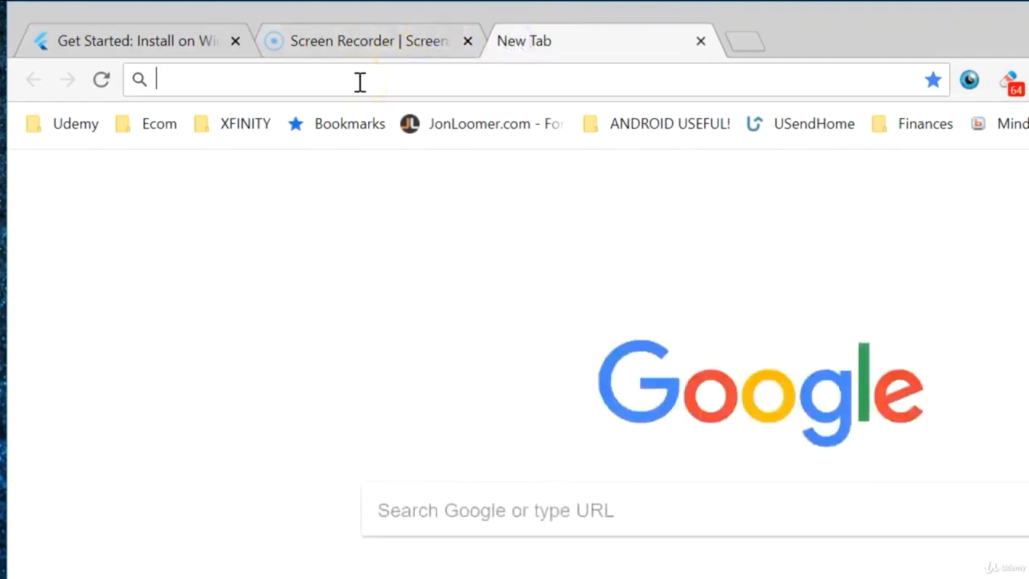
text(andori)
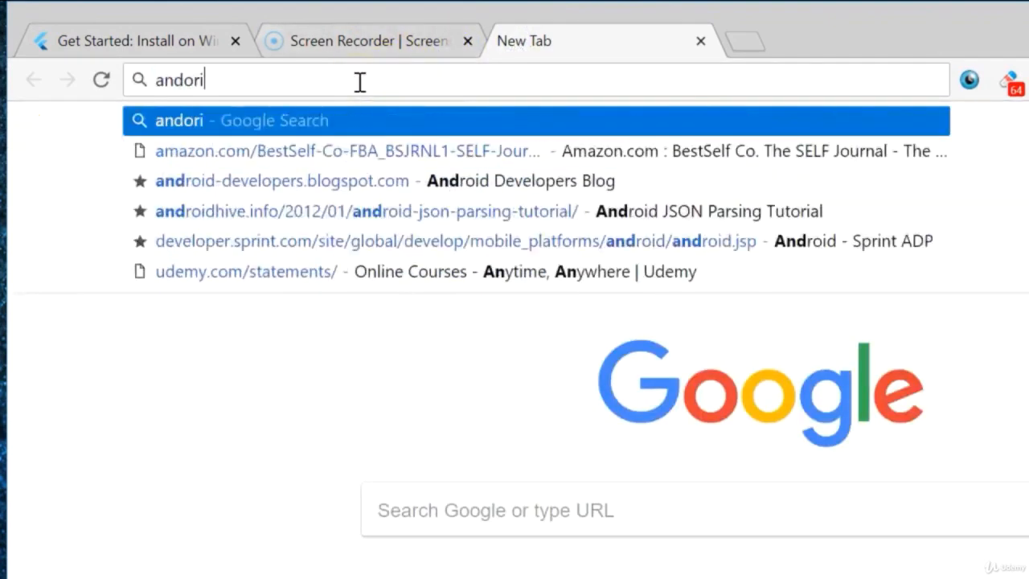
key(BackSpace)
key(BackSpace)
key(BackSpace)
text(roid studio)
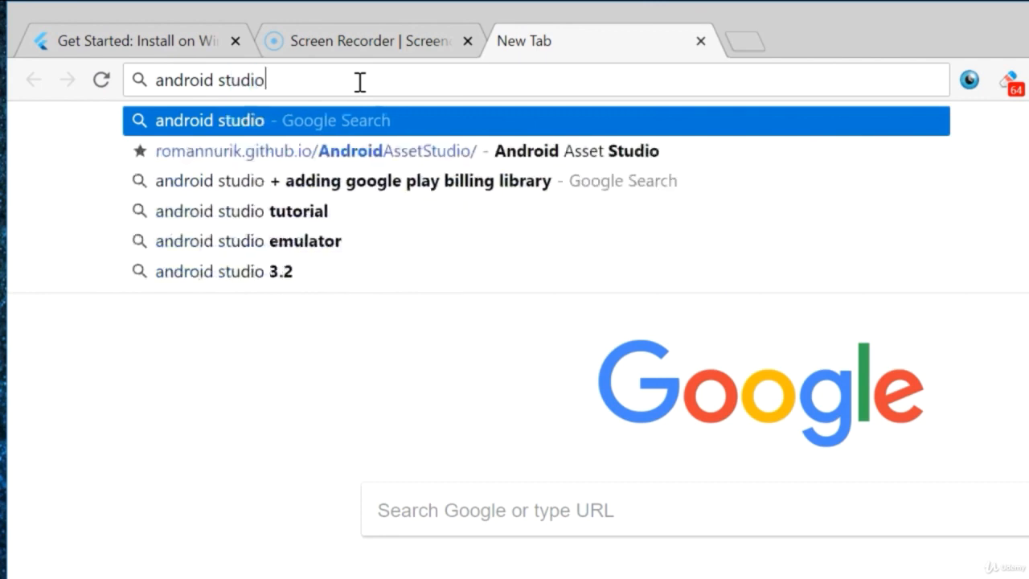
key(Return)
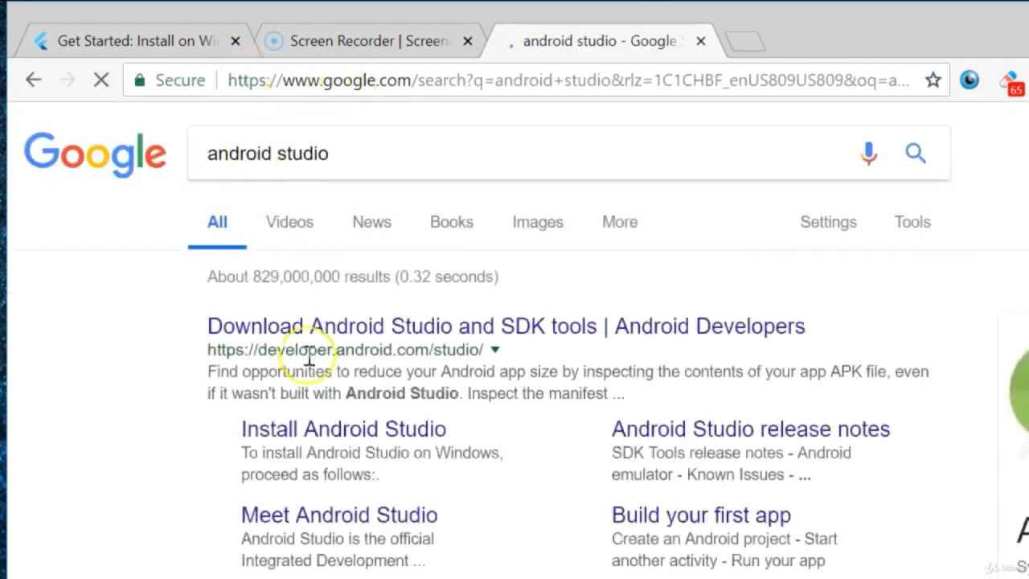
Step: Open the Install Android Studio guide from the search results and follow its link to download the latest version
scroll(344, 446, down, 1)
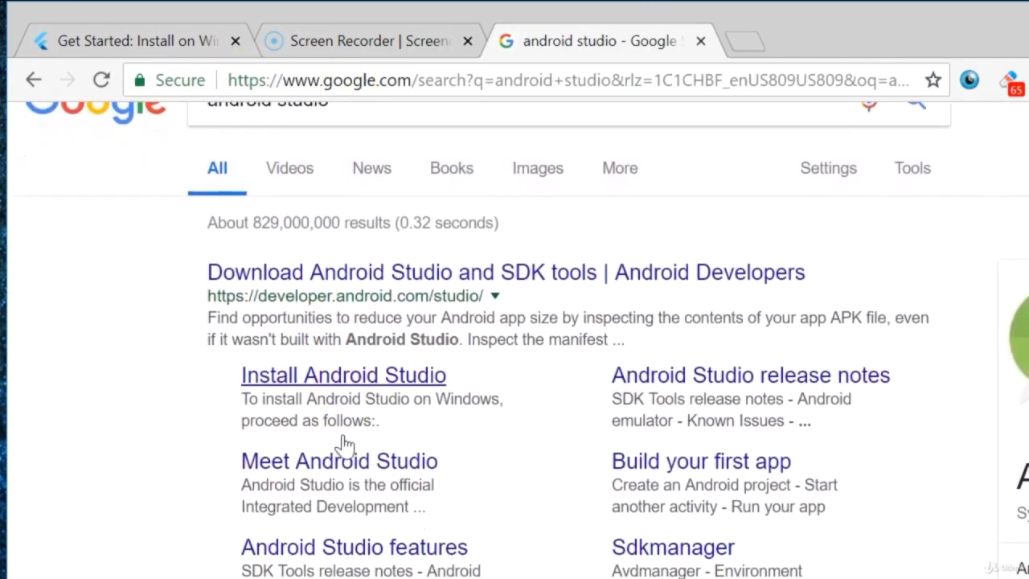
click(342, 369)
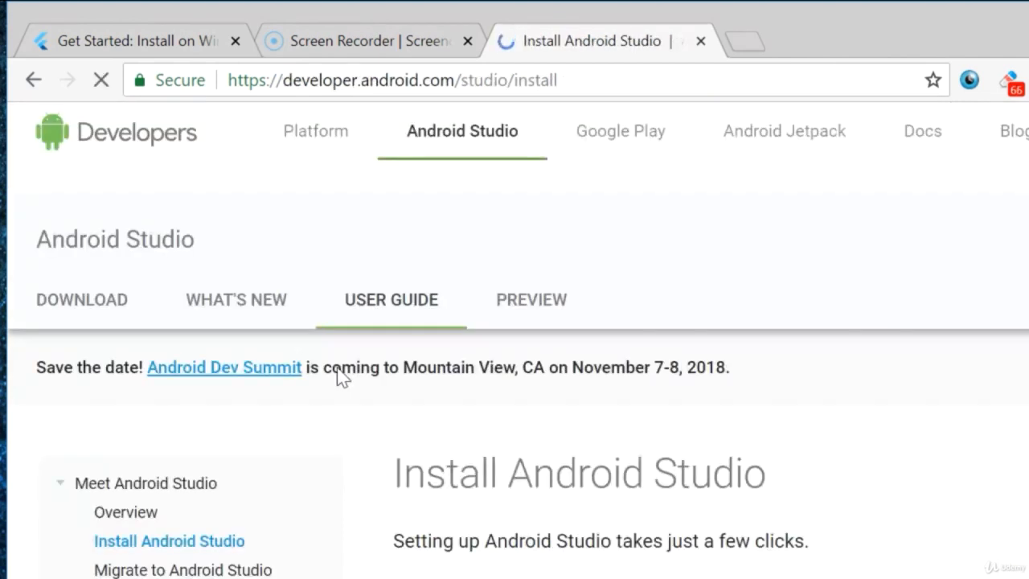
scroll(453, 381, down, 3)
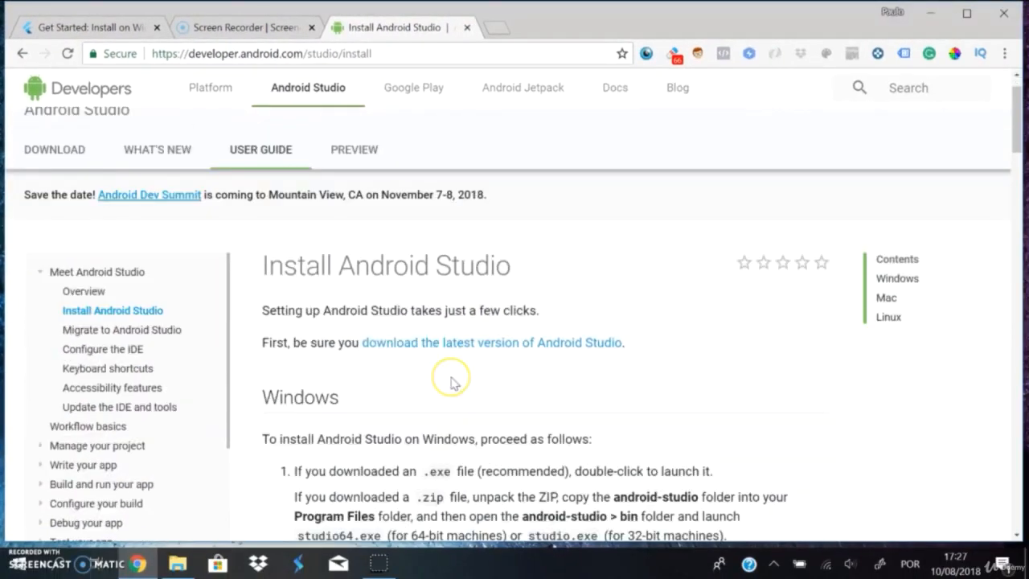
scroll(453, 381, up, 1)
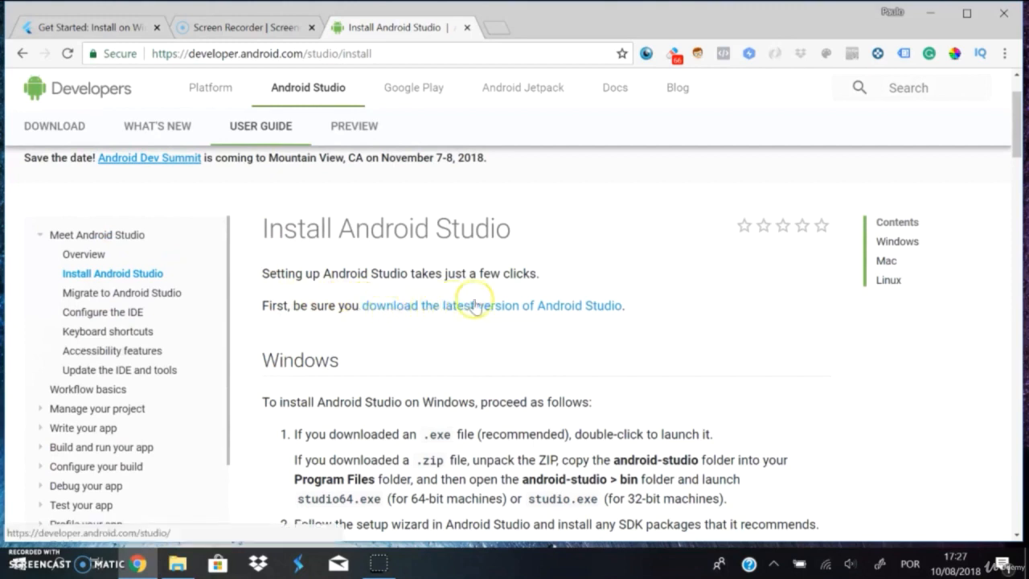
click(568, 306)
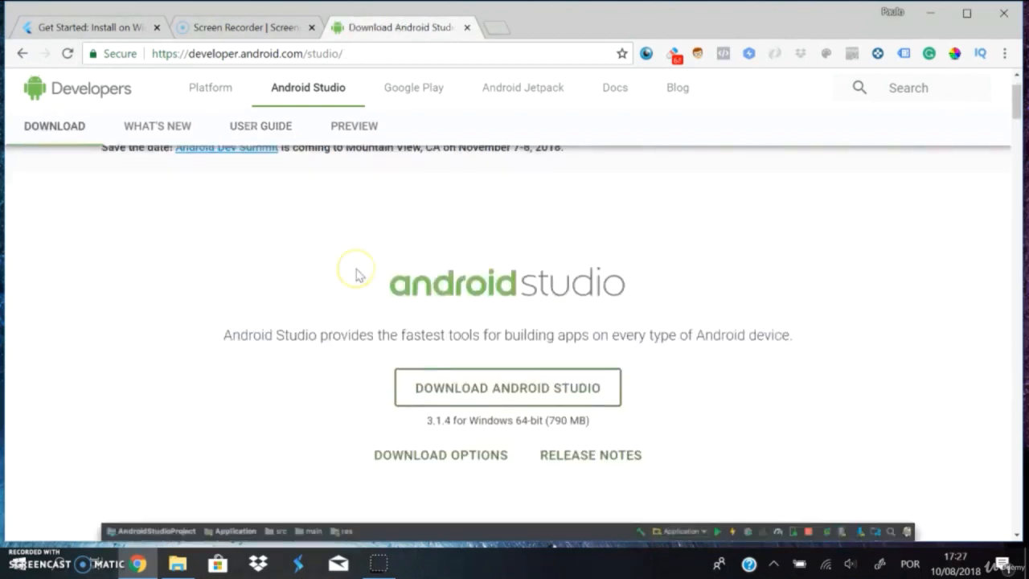
Step: Look over the Android Studio download page, including the Windows download option and the feature descriptions
scroll(356, 271, down, 2)
scroll(359, 275, down, 1)
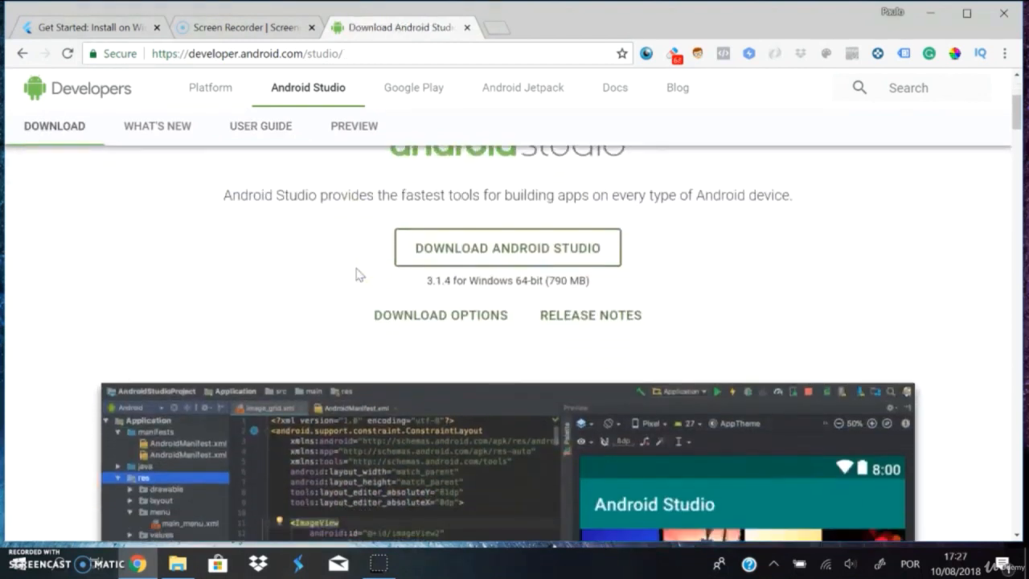
scroll(357, 269, down, 1)
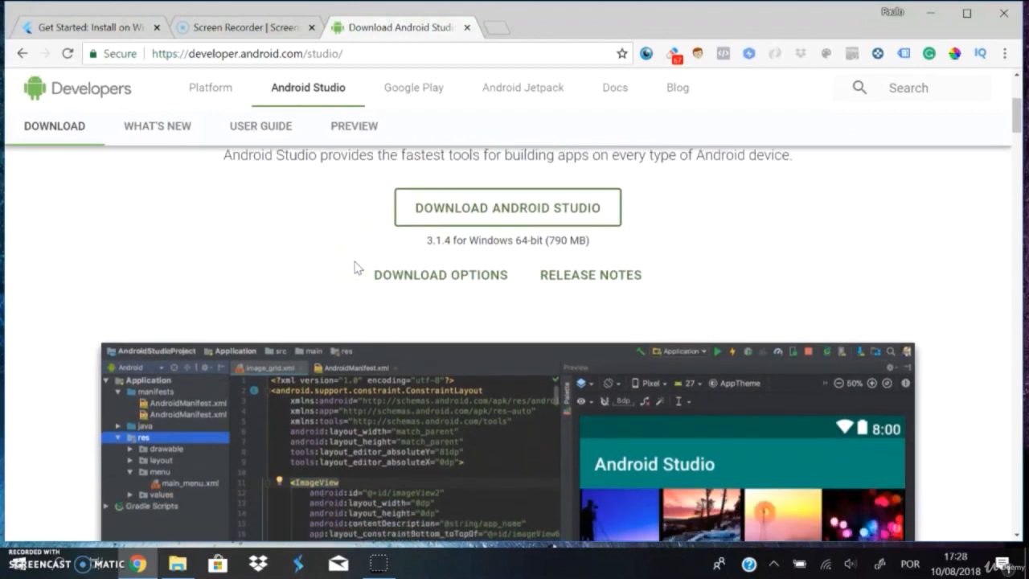
scroll(358, 267, up, 2)
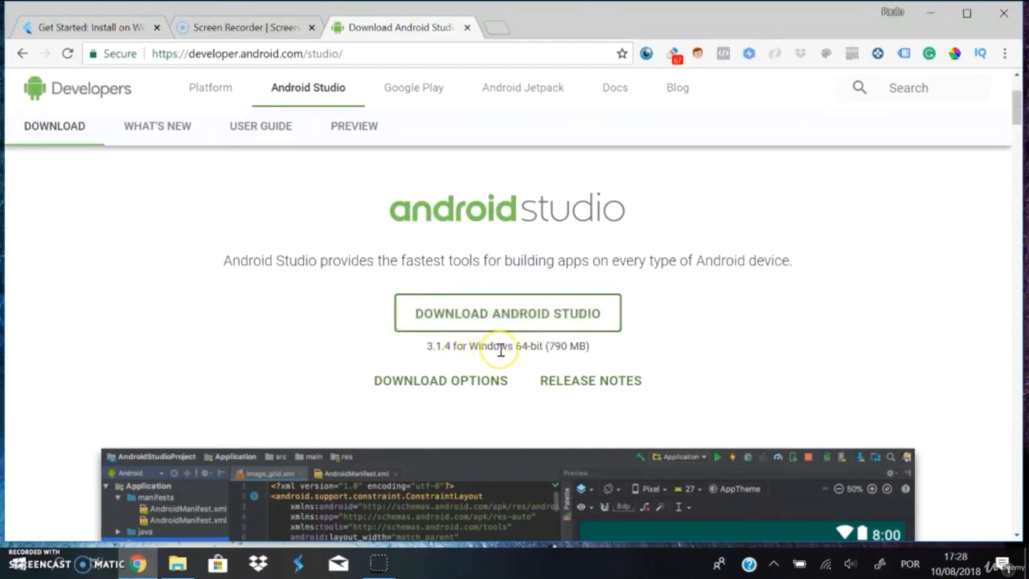
scroll(266, 362, down, 15)
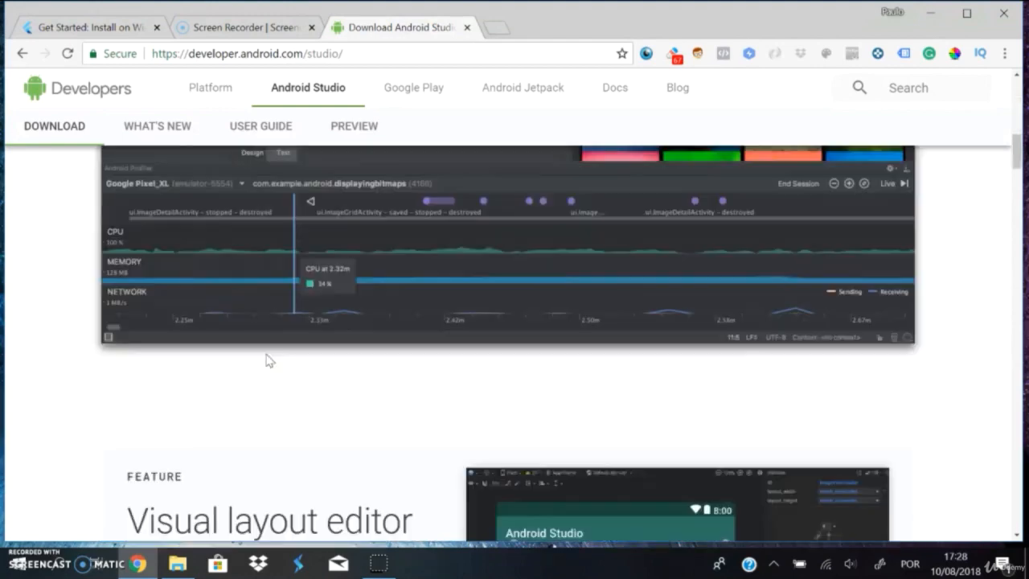
scroll(258, 329, up, 2)
scroll(259, 328, down, 5)
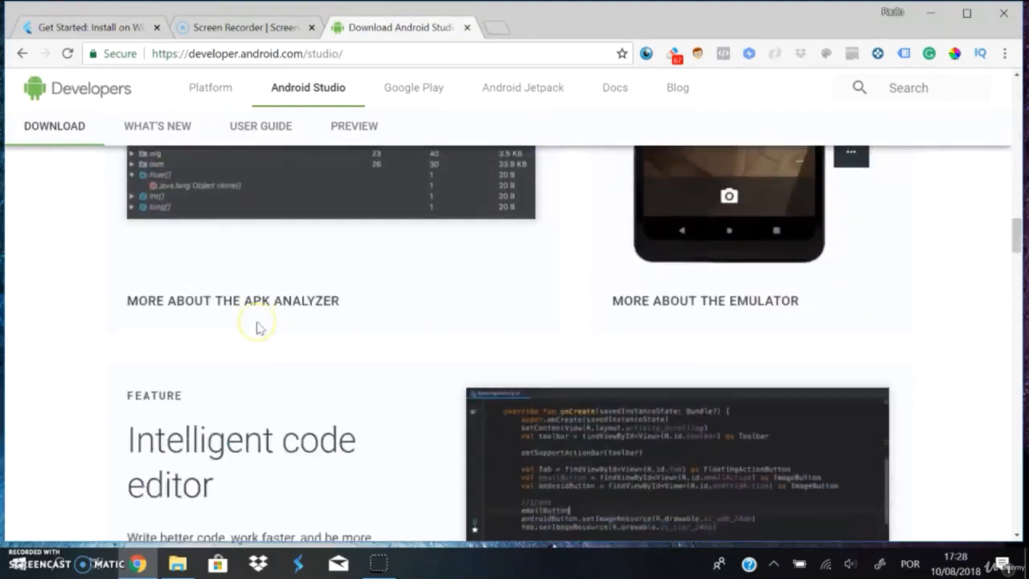
scroll(259, 328, down, 1)
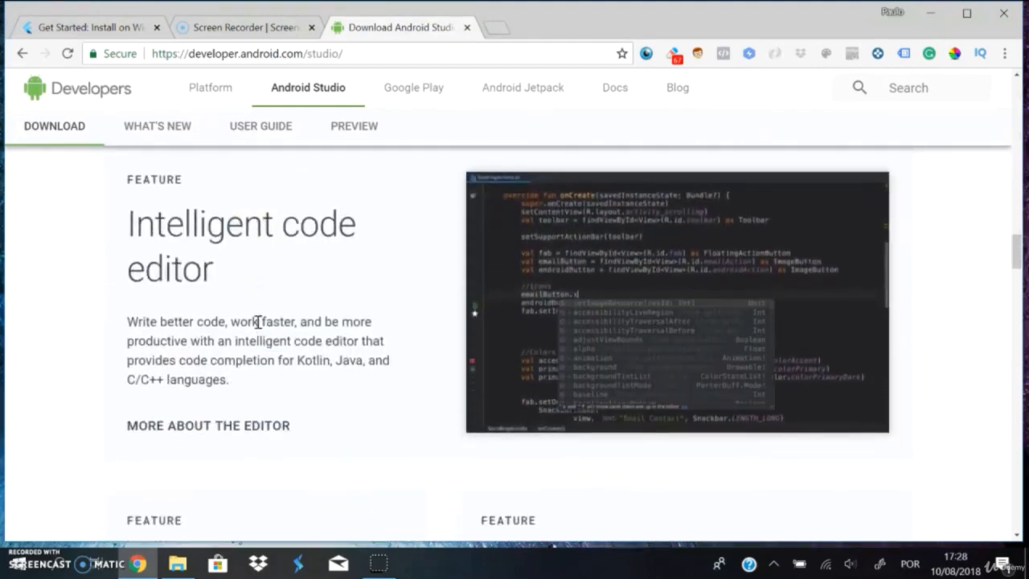
scroll(257, 321, down, 2)
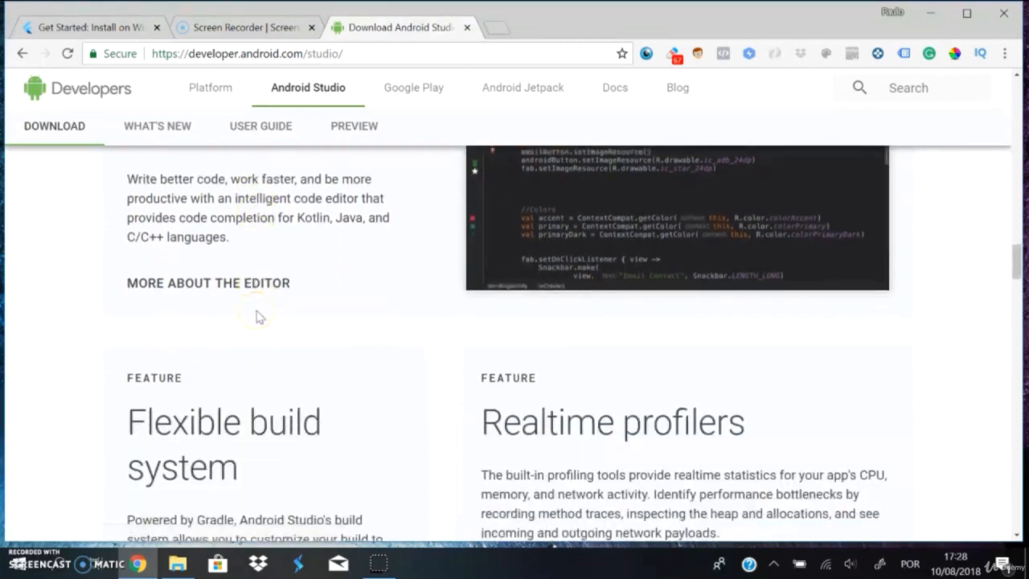
scroll(258, 316, up, 8)
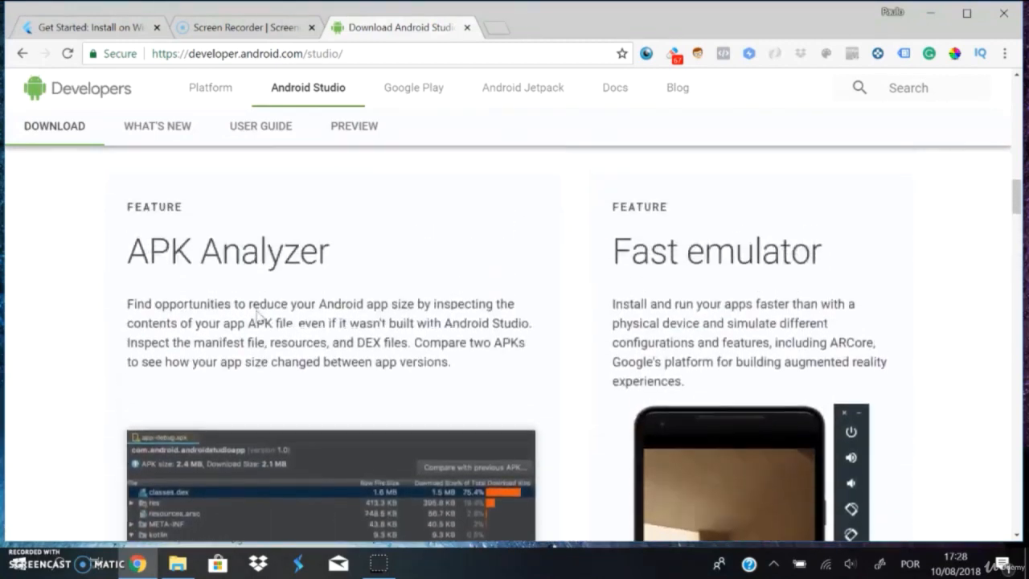
scroll(257, 318, up, 10)
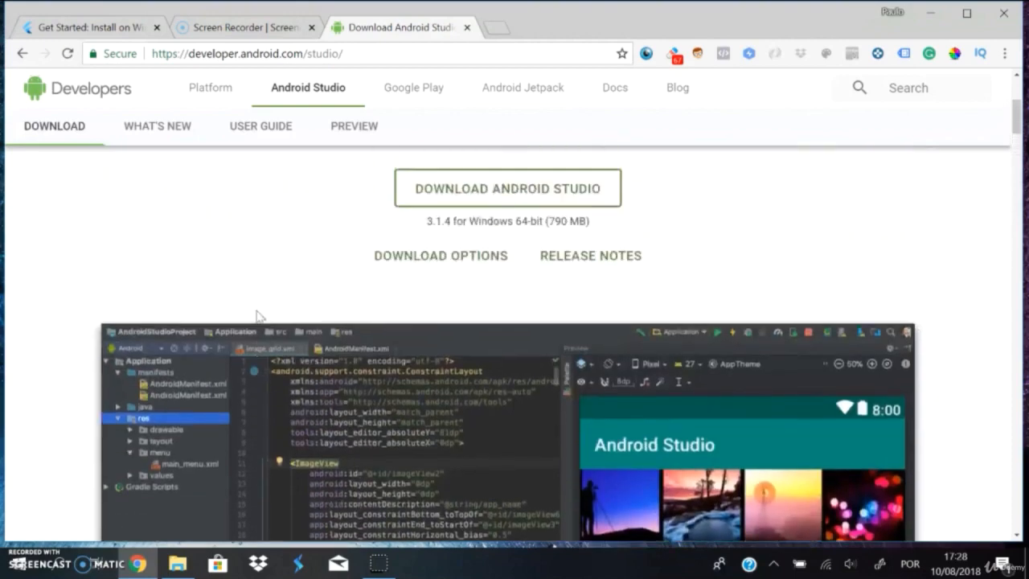
Step: Download Android Studio for Windows from the download page, agreeing to the license terms and conditions
scroll(257, 315, up, 2)
click(508, 298)
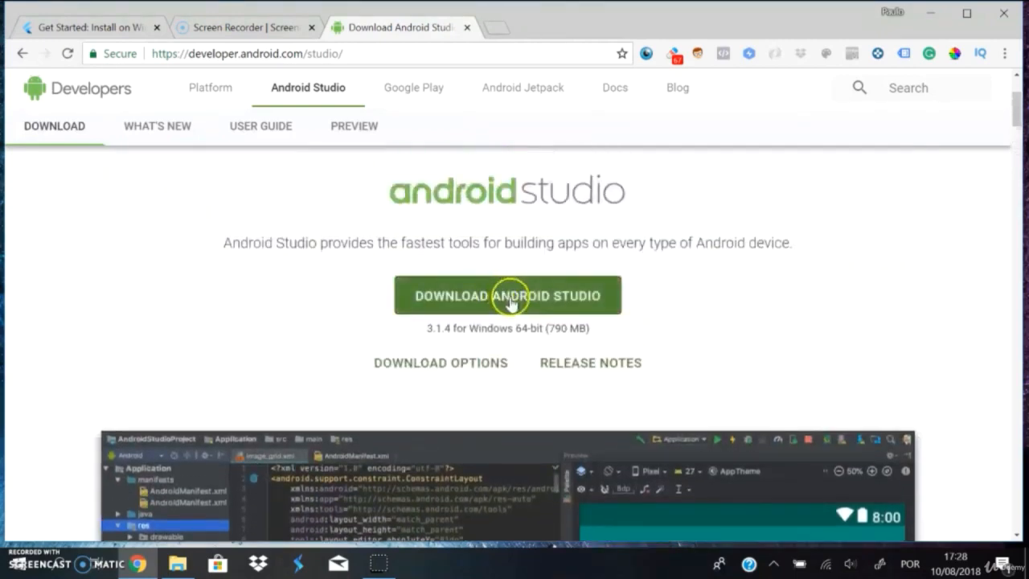
scroll(345, 323, down, 1)
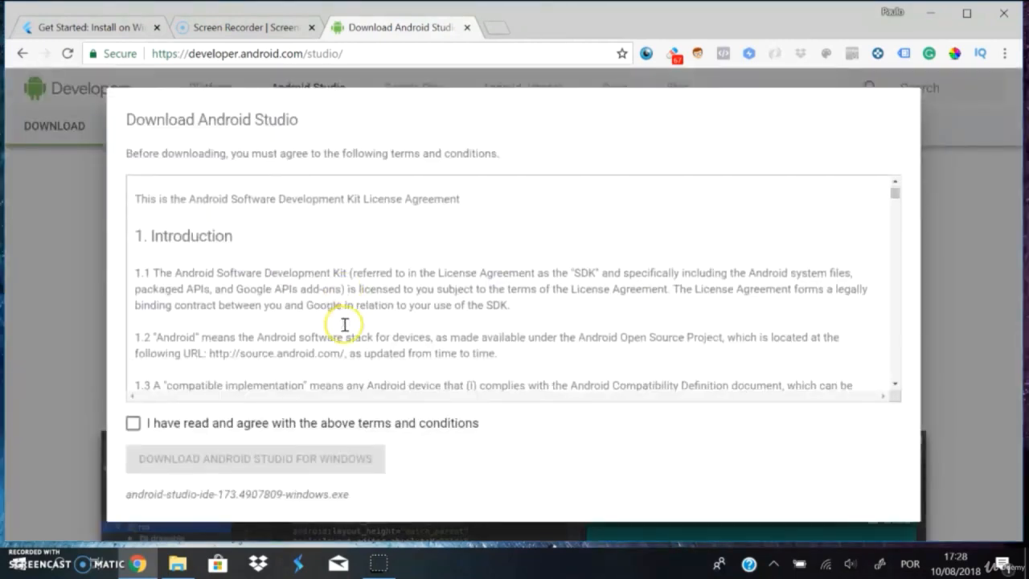
scroll(345, 324, down, 12)
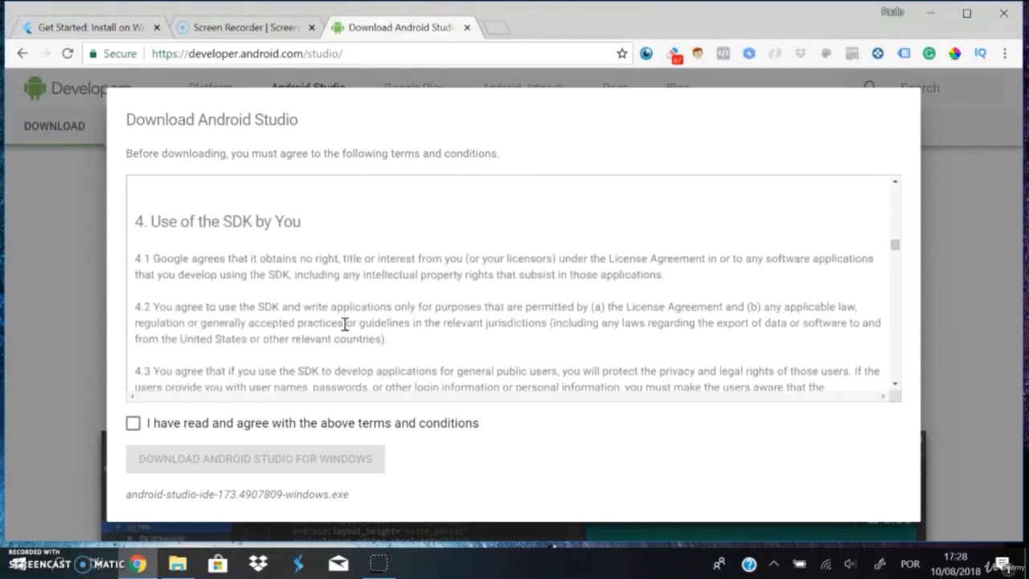
scroll(345, 324, down, 2)
scroll(345, 323, up, 2)
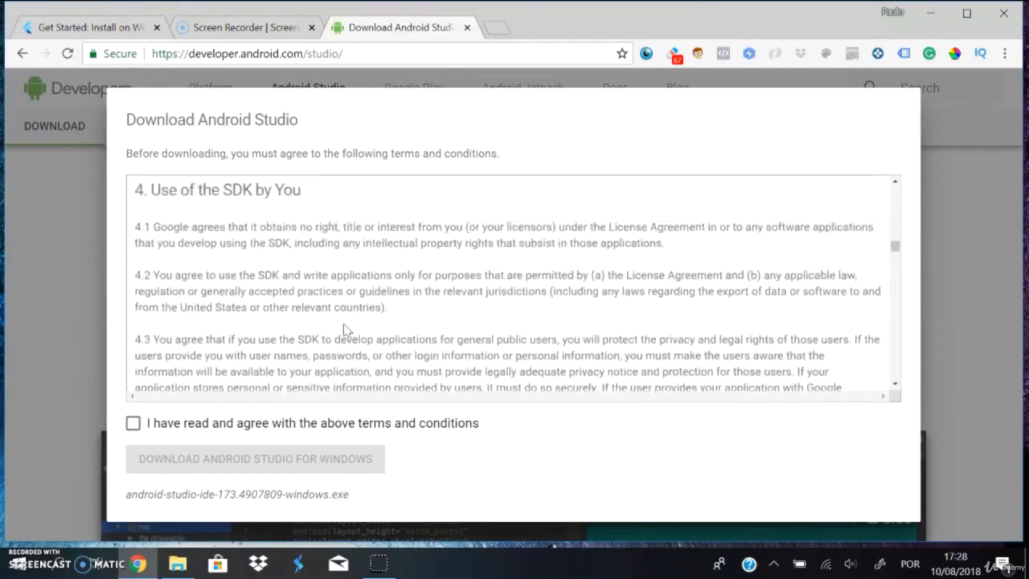
click(132, 423)
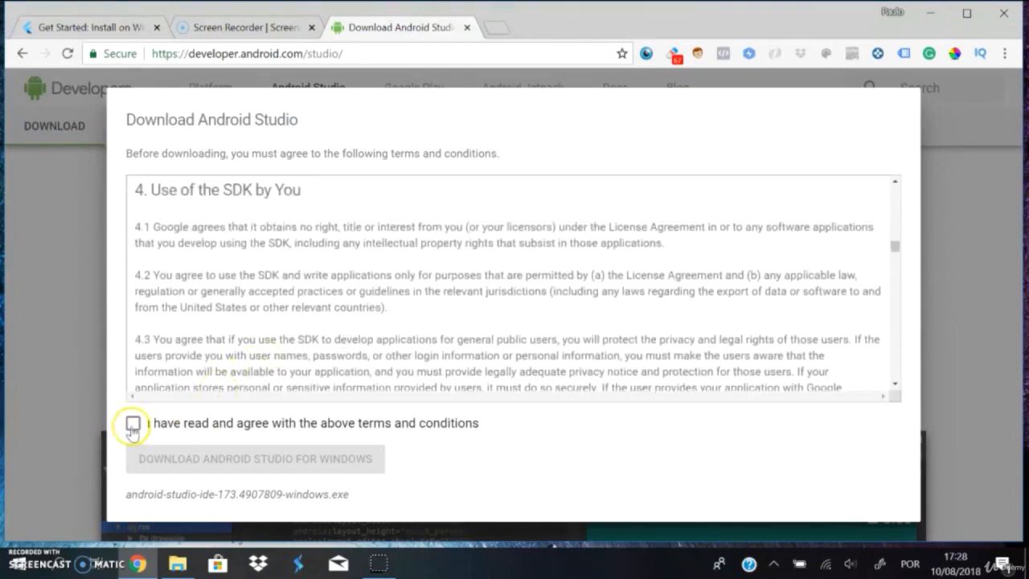
click(133, 423)
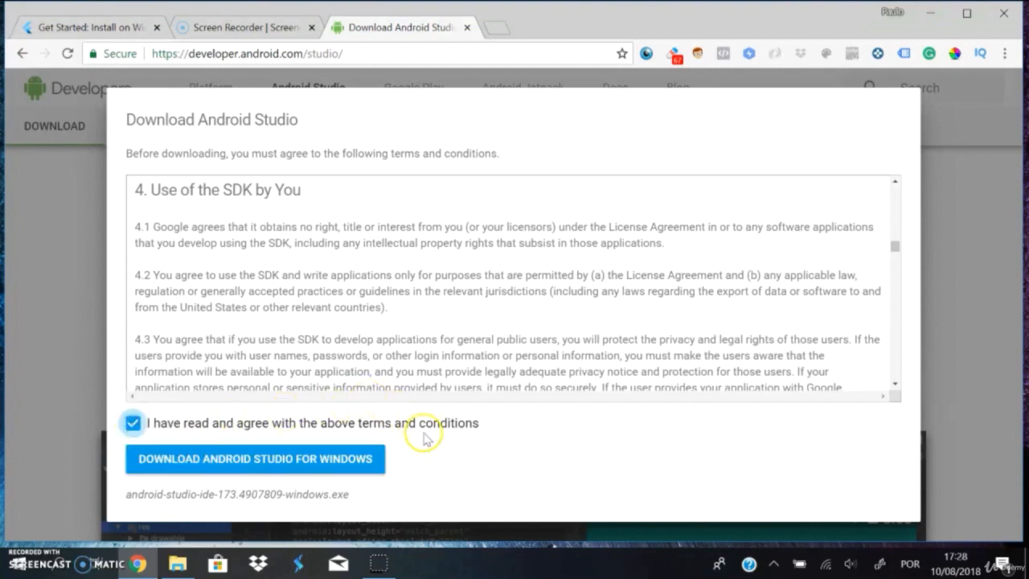
click(233, 458)
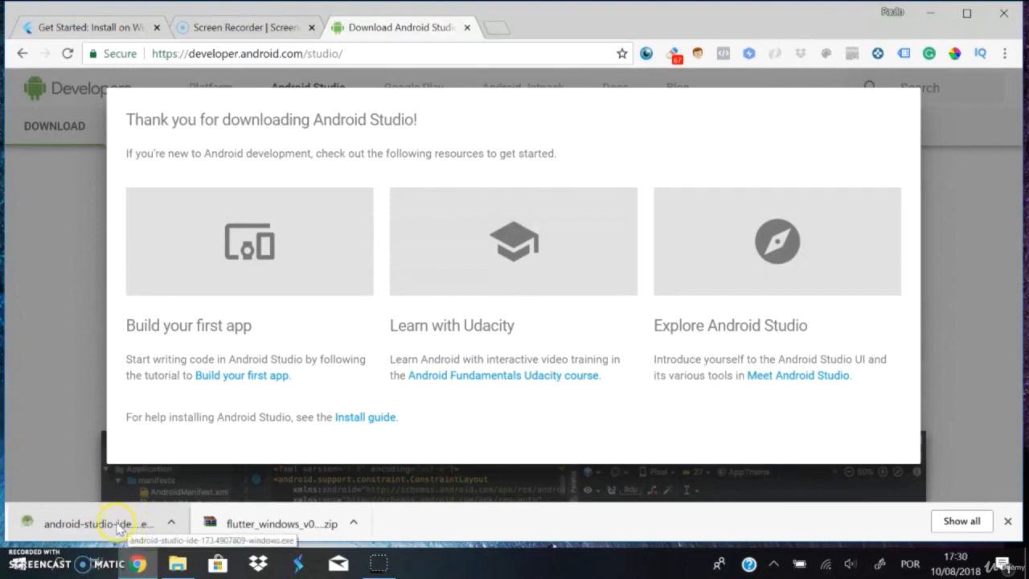
Step: Run the downloaded installer, keeping the Android Studio and Android Virtual Device components and the location C:\Program Files\Android\Android Studio
click(123, 522)
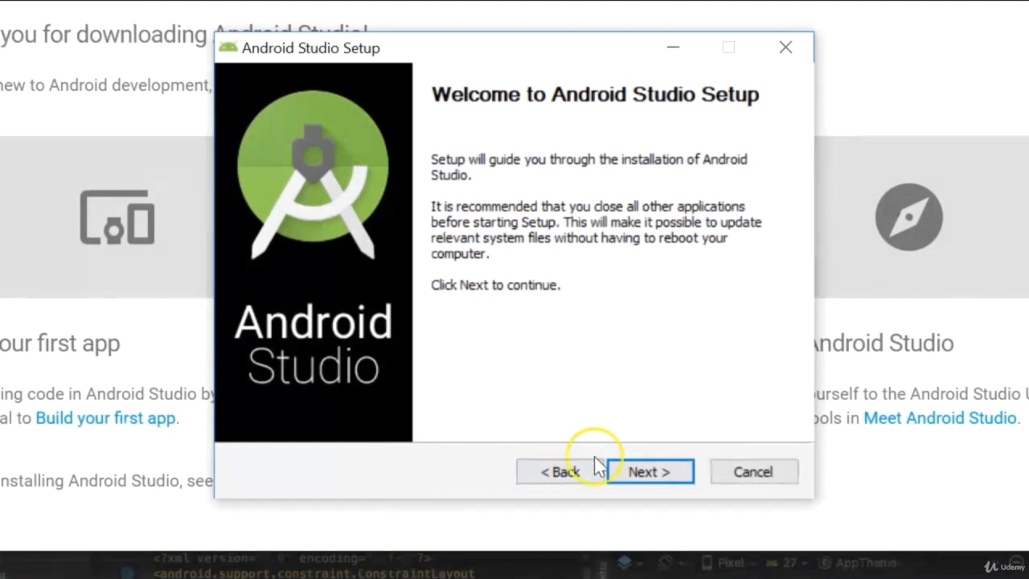
click(652, 472)
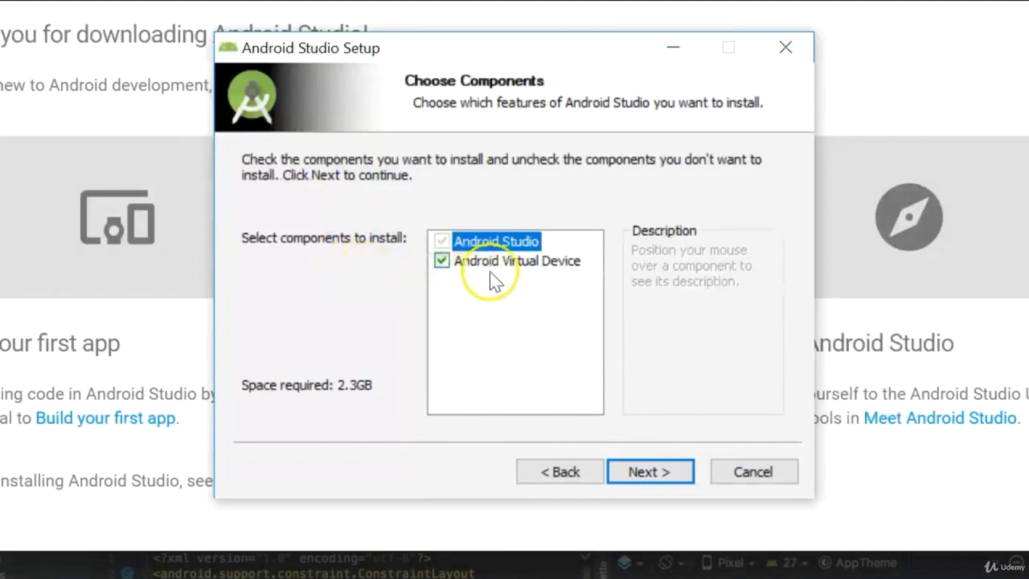
mouse_move(485, 270)
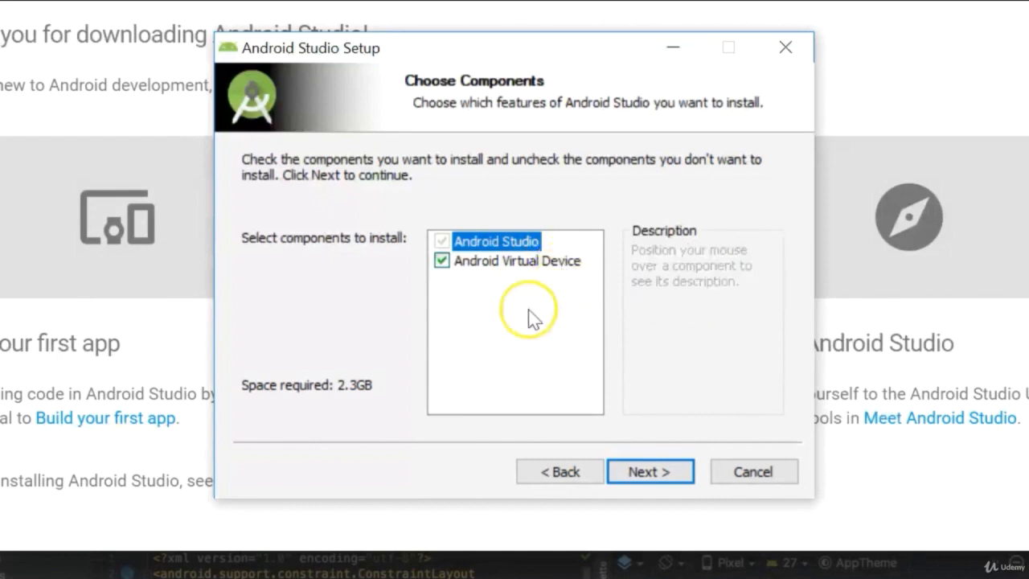
click(655, 472)
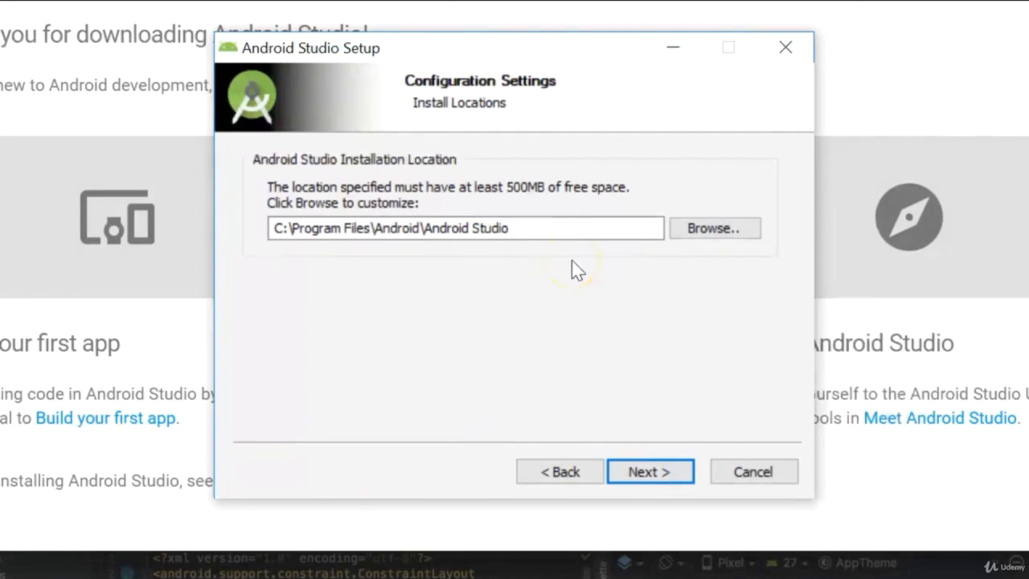
click(650, 472)
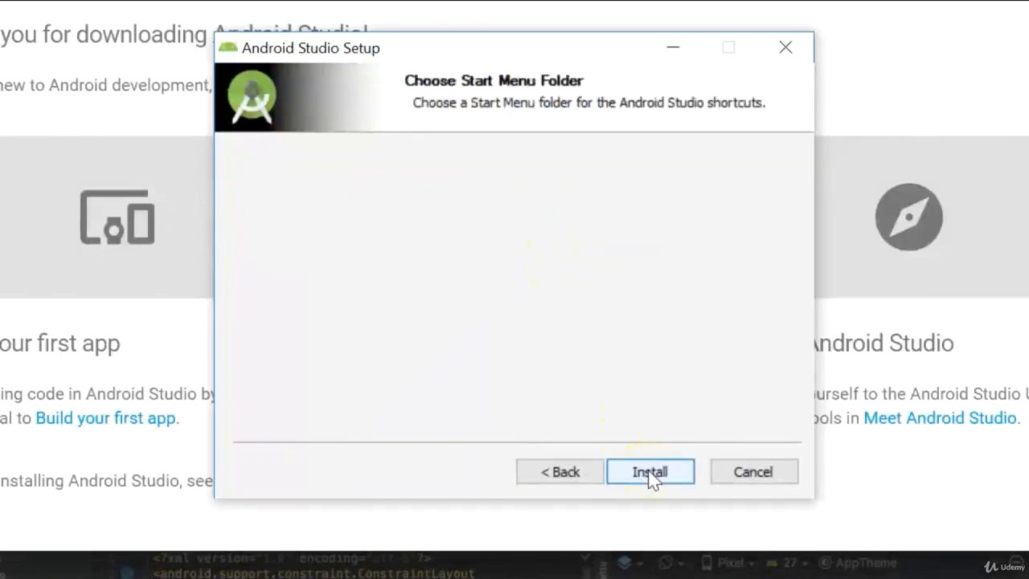
Step: Keep Android Studio as the Start Menu folder for the shortcuts and run the installation
scroll(450, 305, down, 2)
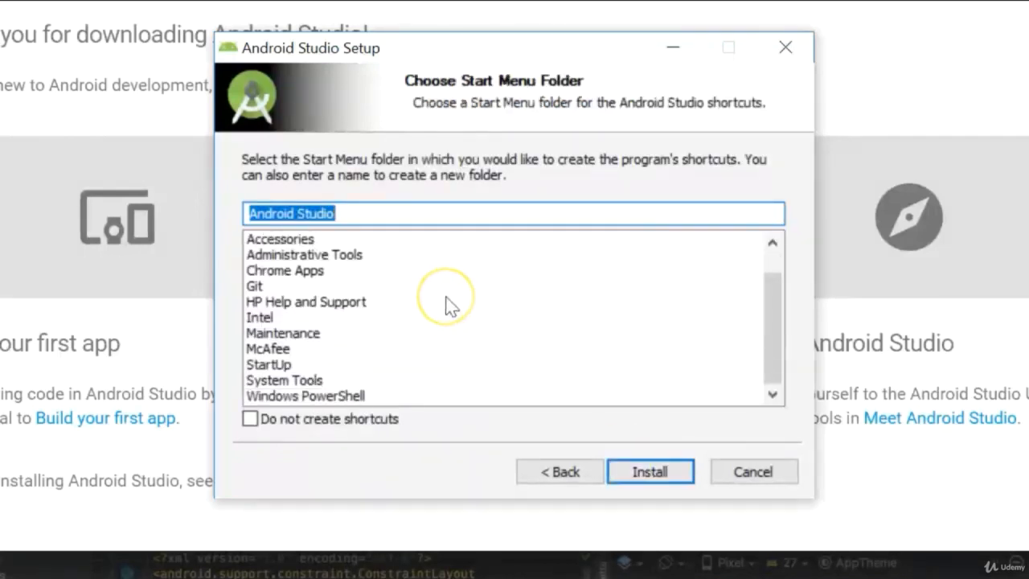
scroll(450, 305, up, 2)
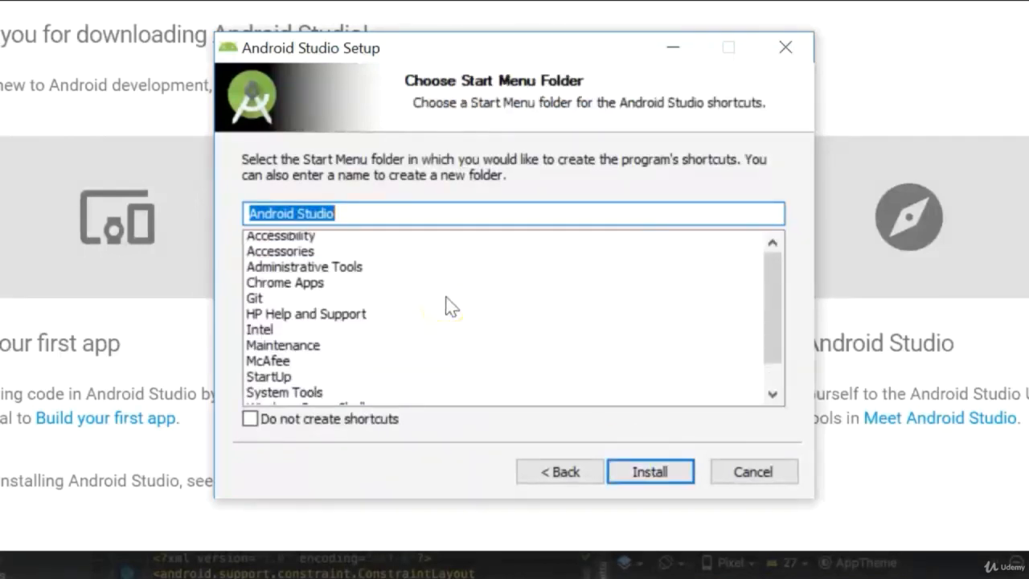
click(661, 471)
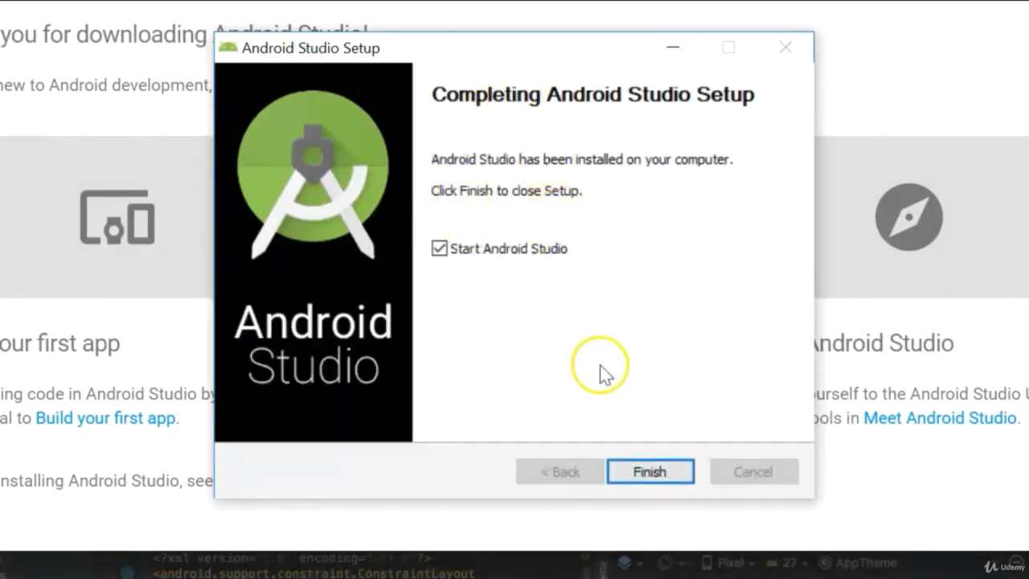
Step: Finish the installer with Start Android Studio enabled and choose not to import settings from a previous version
click(648, 470)
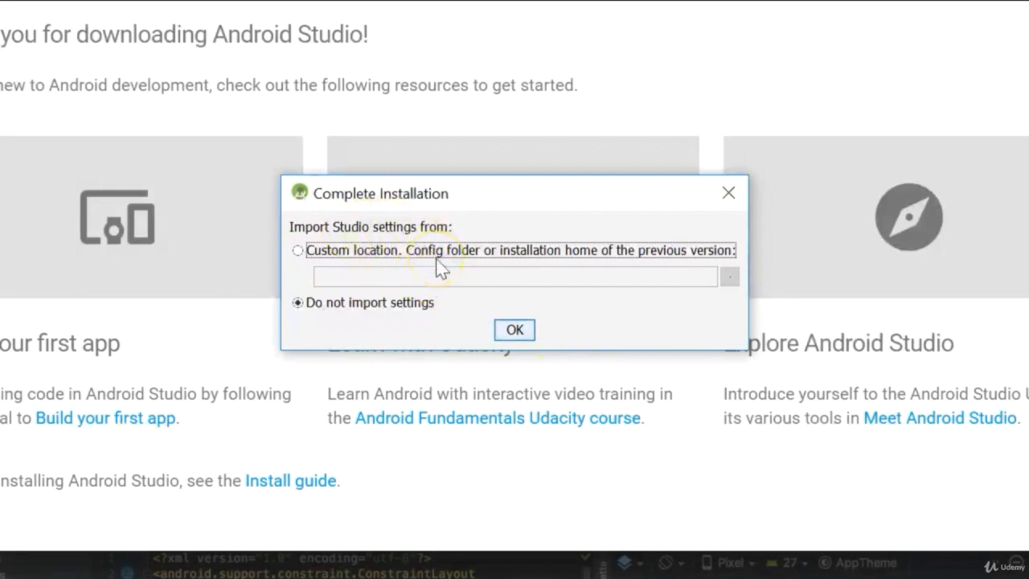
click(318, 315)
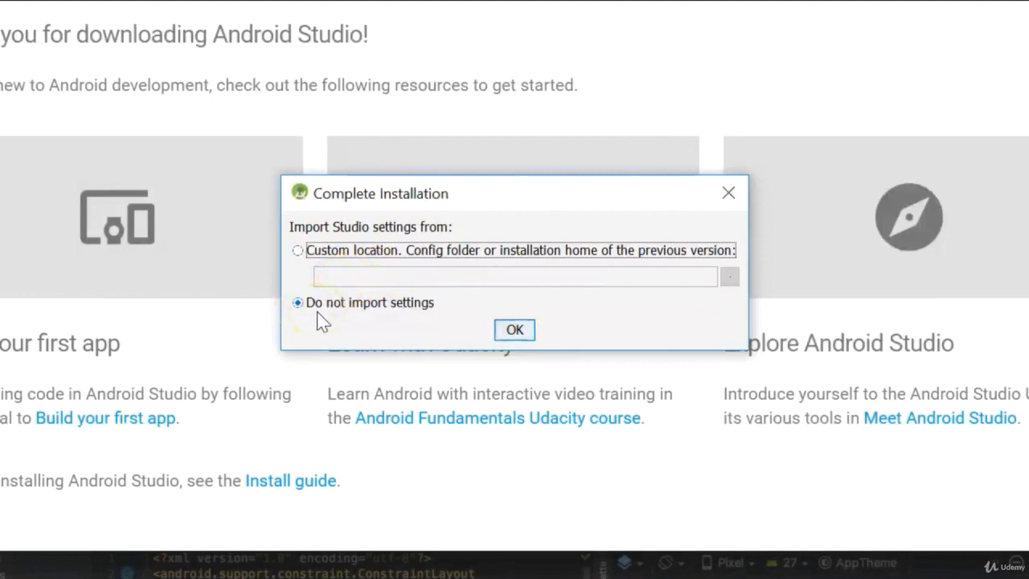
click(306, 249)
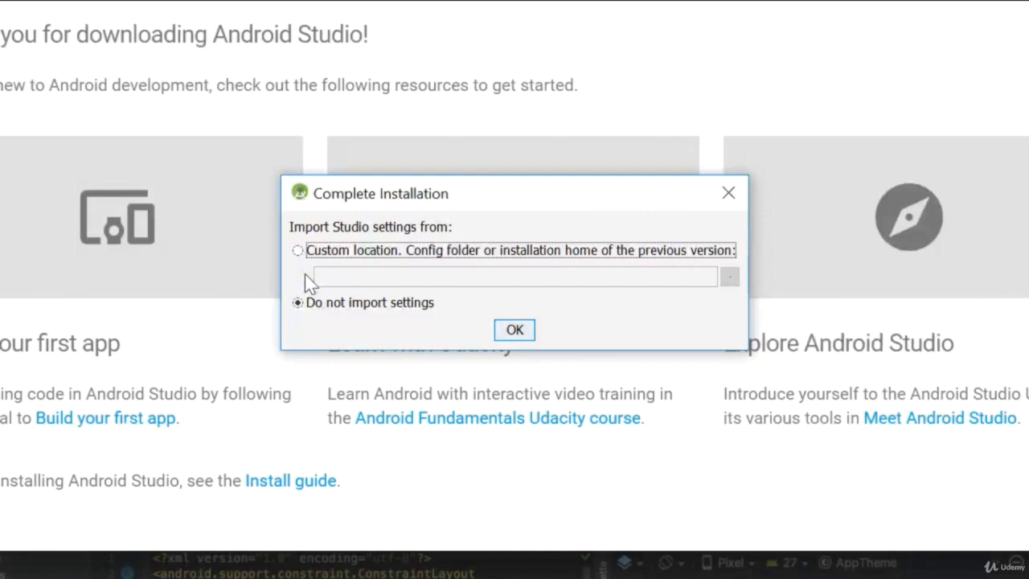
click(319, 307)
click(514, 329)
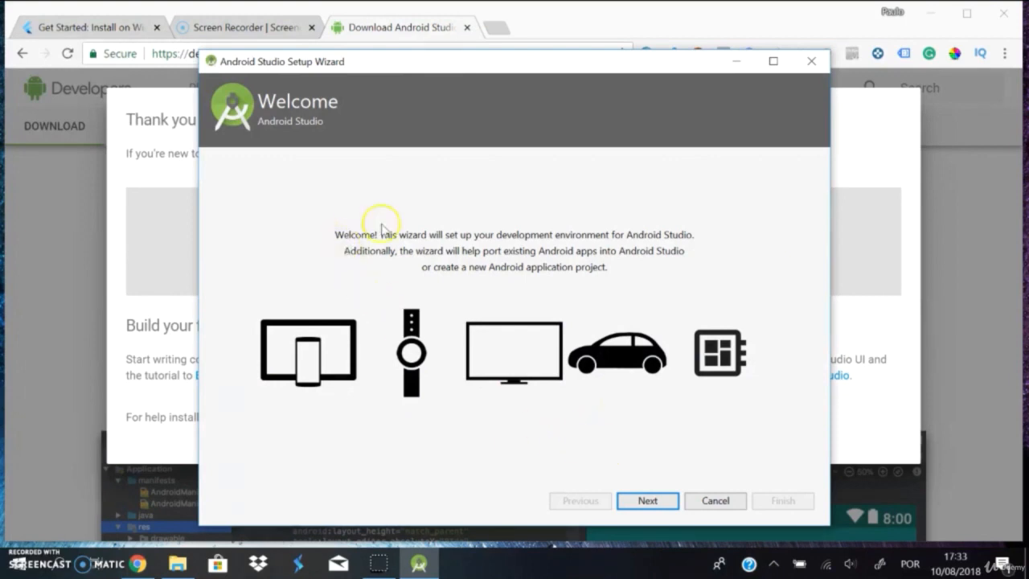
Step: In the setup wizard, choose the Standard install type and the Darcula UI theme
click(648, 500)
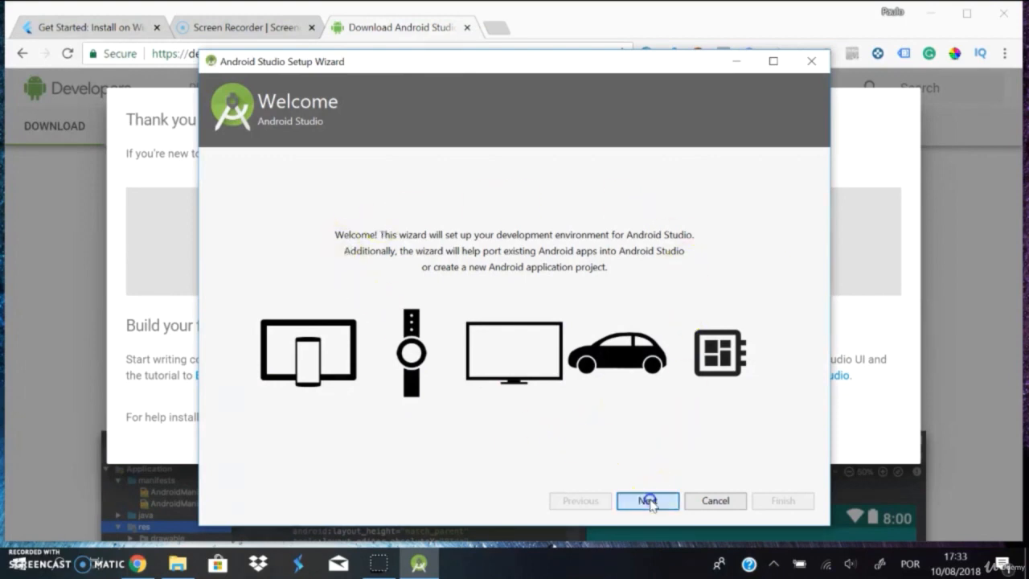
click(226, 202)
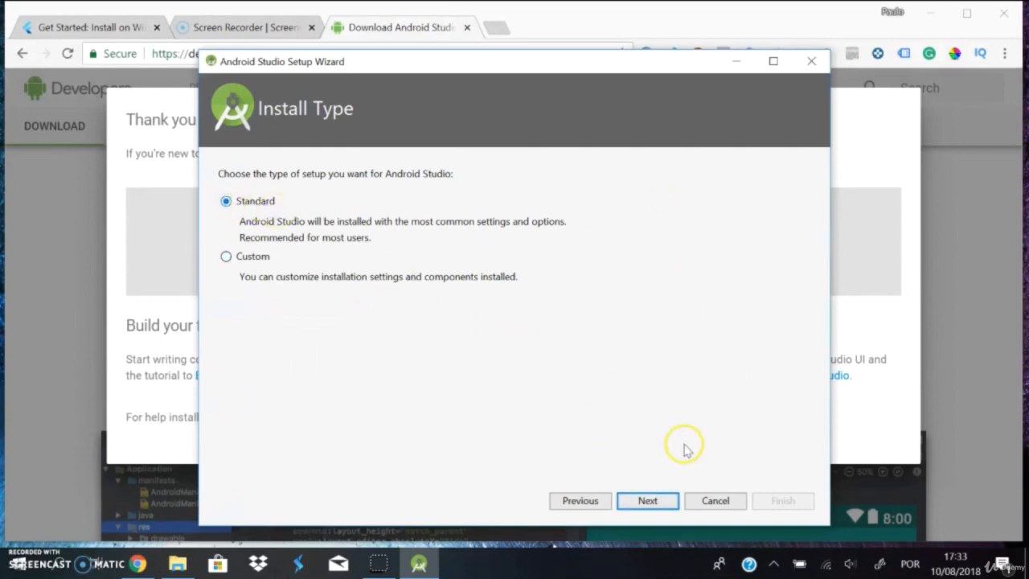
click(648, 500)
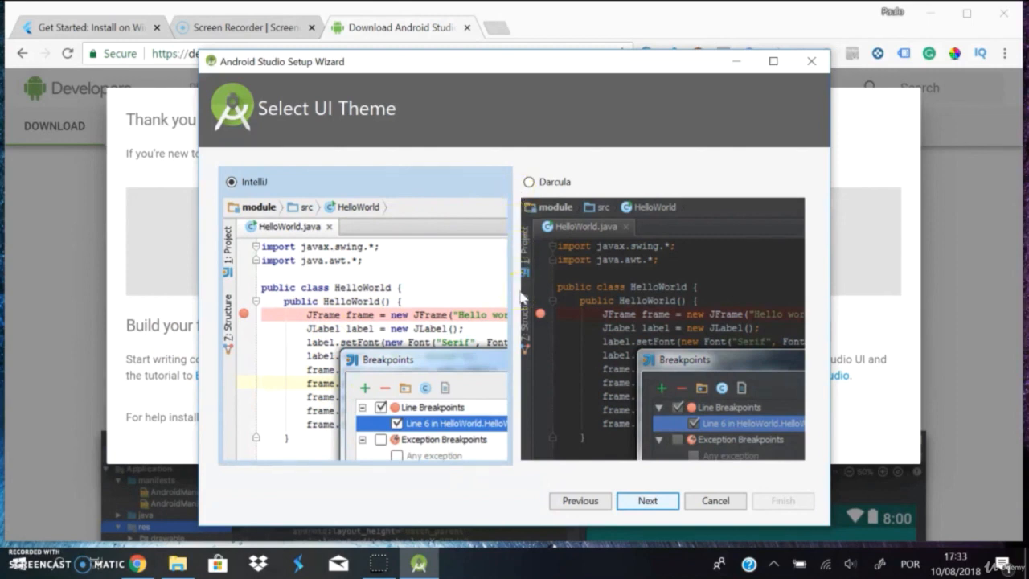
click(528, 182)
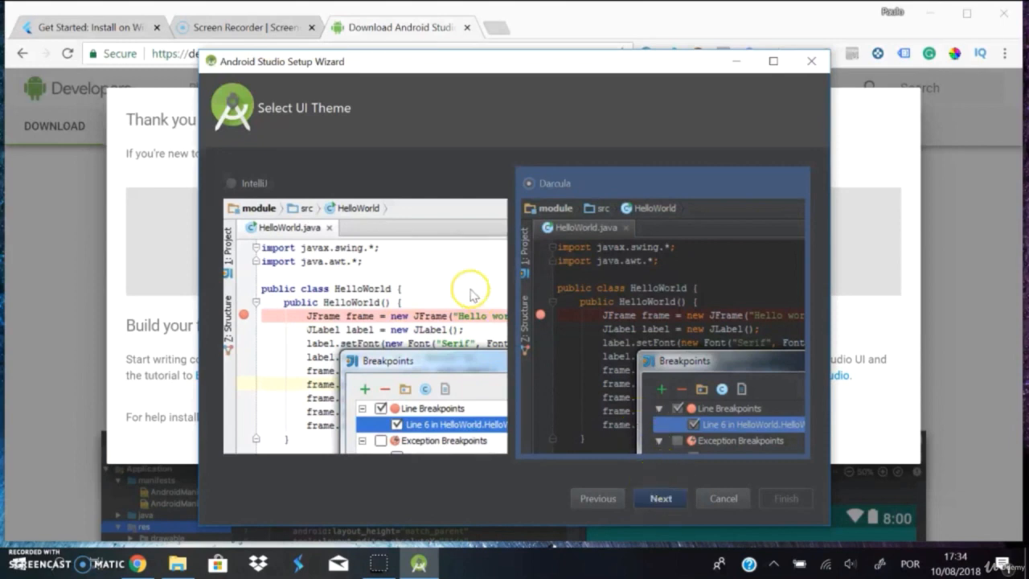
click(661, 498)
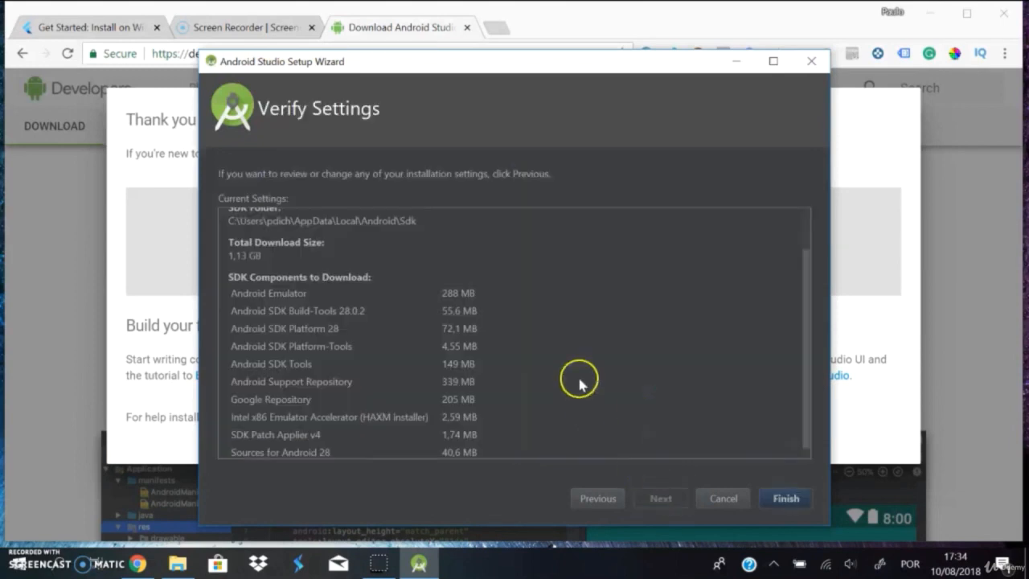
Step: Review the SDK components listed in the wizard, download them and finish the setup
scroll(547, 328, up, 2)
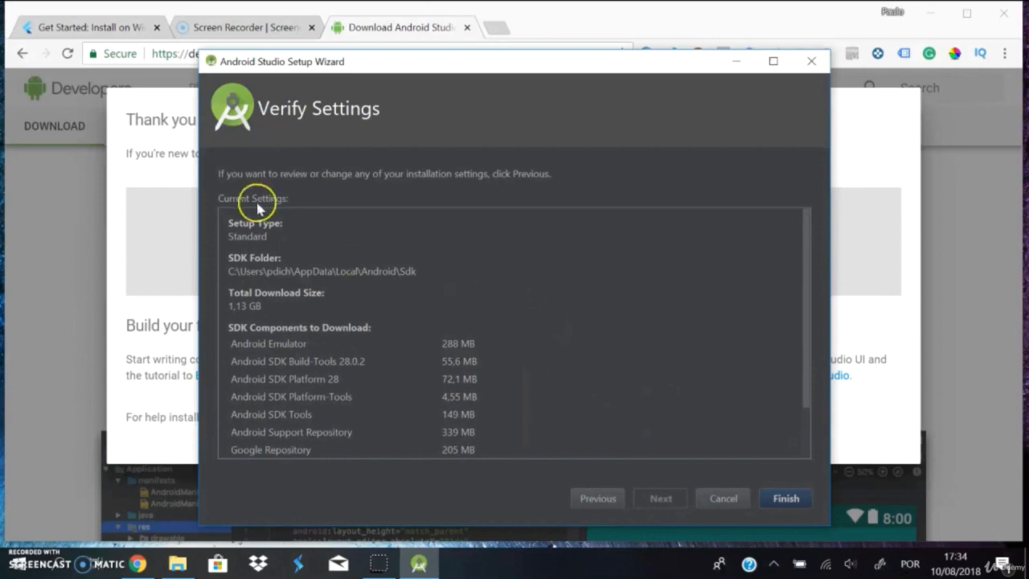
scroll(435, 399, down, 2)
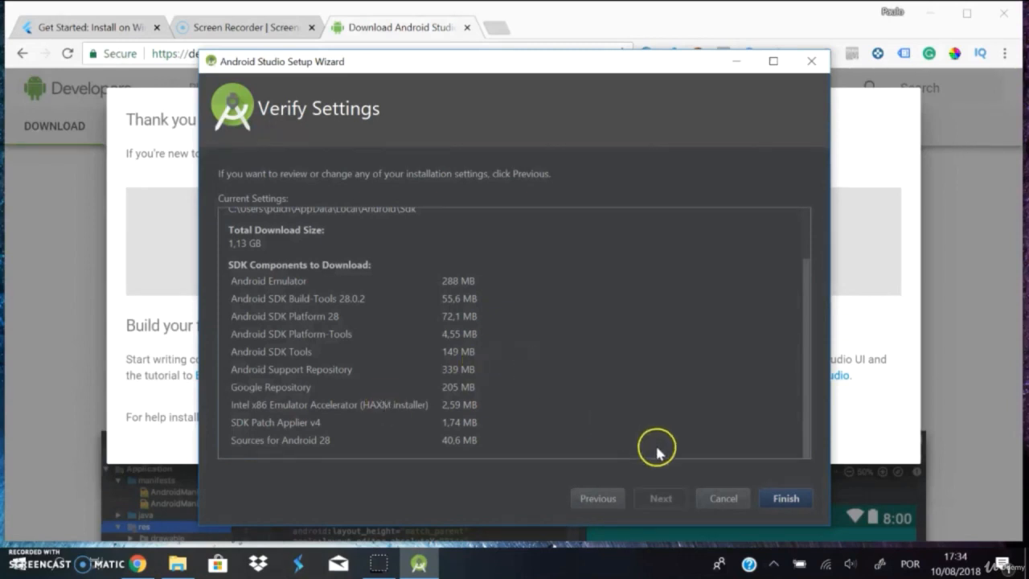
click(781, 498)
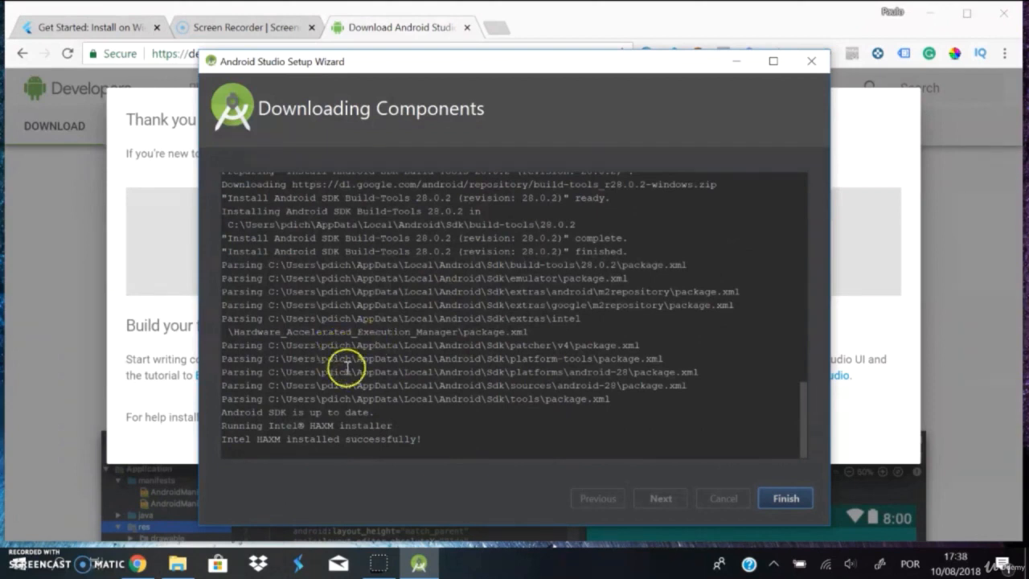
scroll(395, 322, up, 1)
click(780, 503)
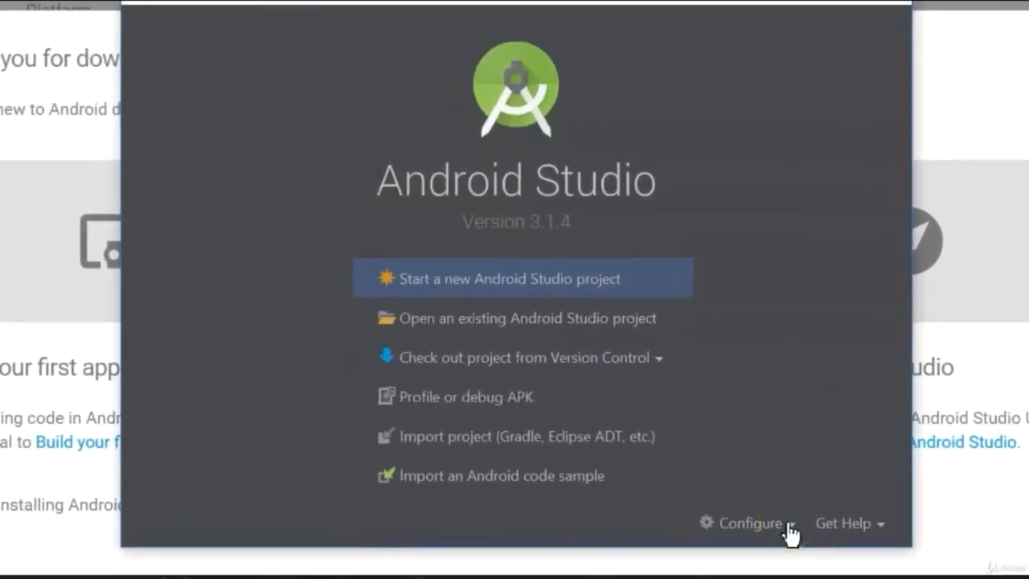
Step: Open the plugin repositories from the welcome screen's configuration options and search them for "flut"
click(790, 531)
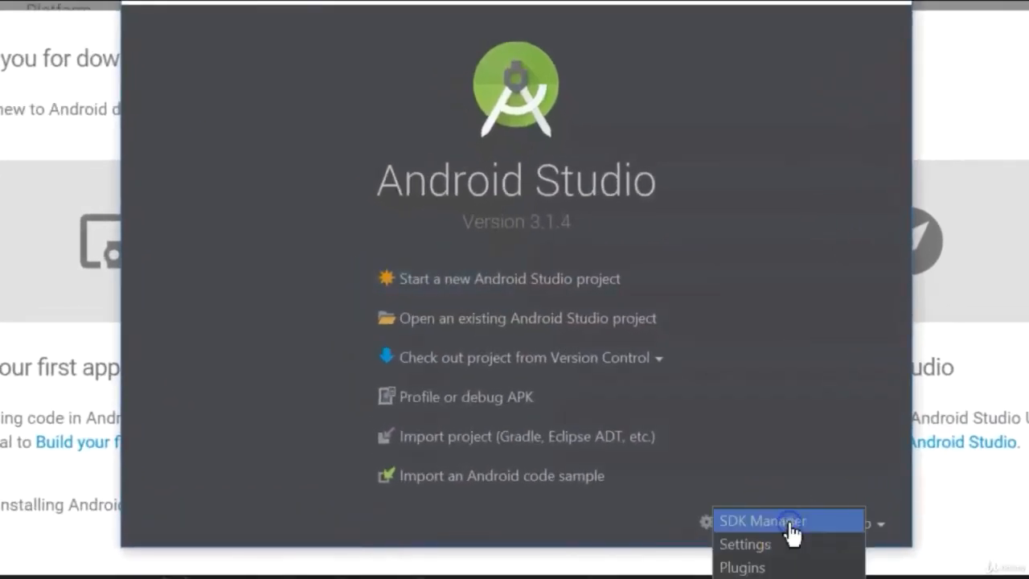
click(747, 567)
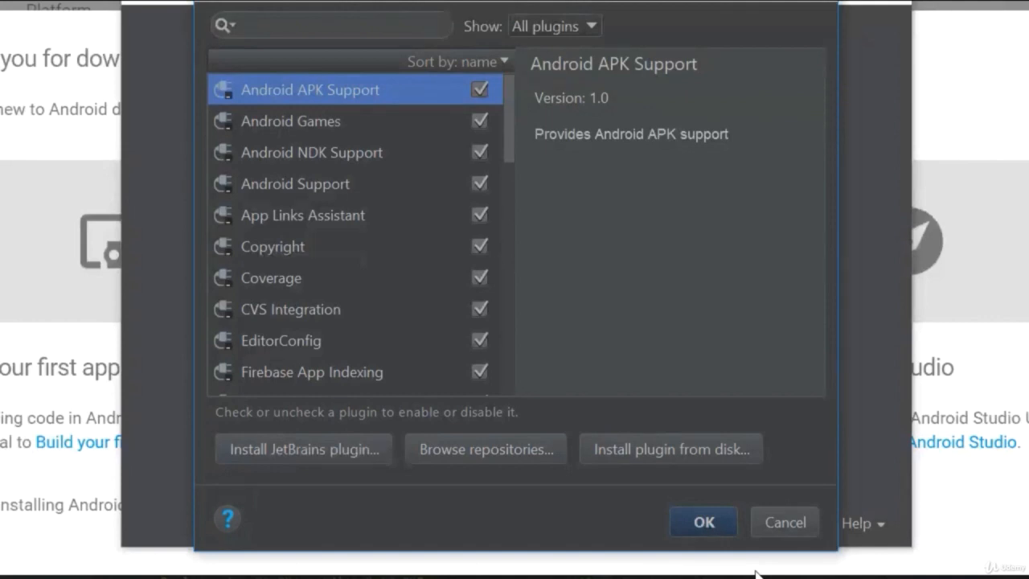
click(487, 450)
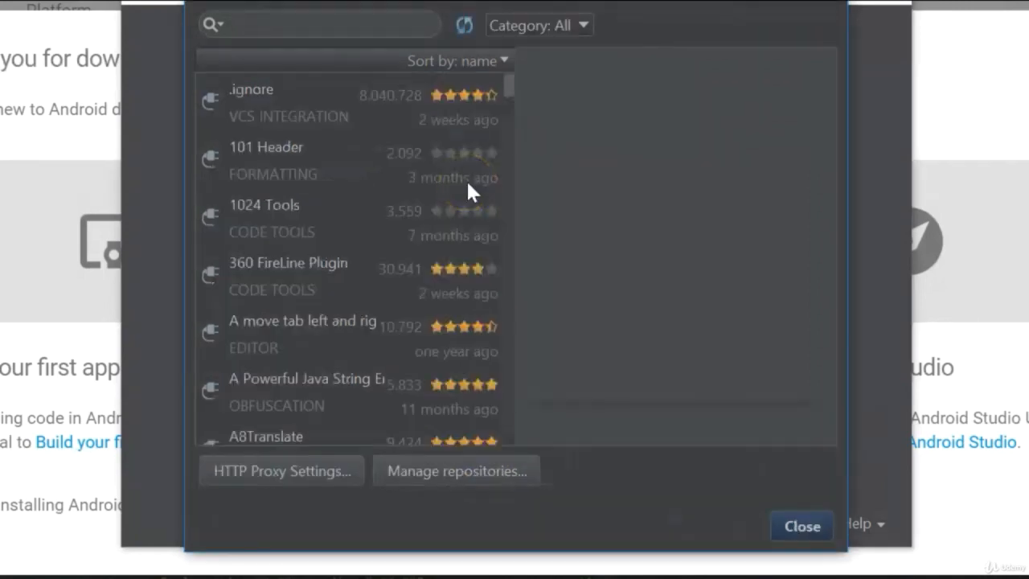
click(265, 22)
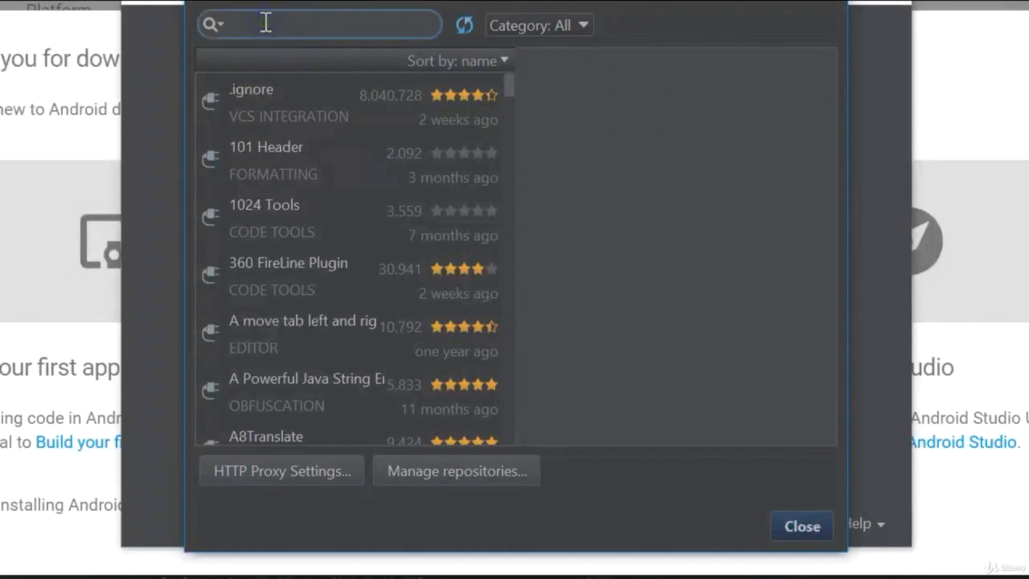
text(flut)
Step: Install the Flutter plugin and accept installing the Dart plugin it requires
click(371, 81)
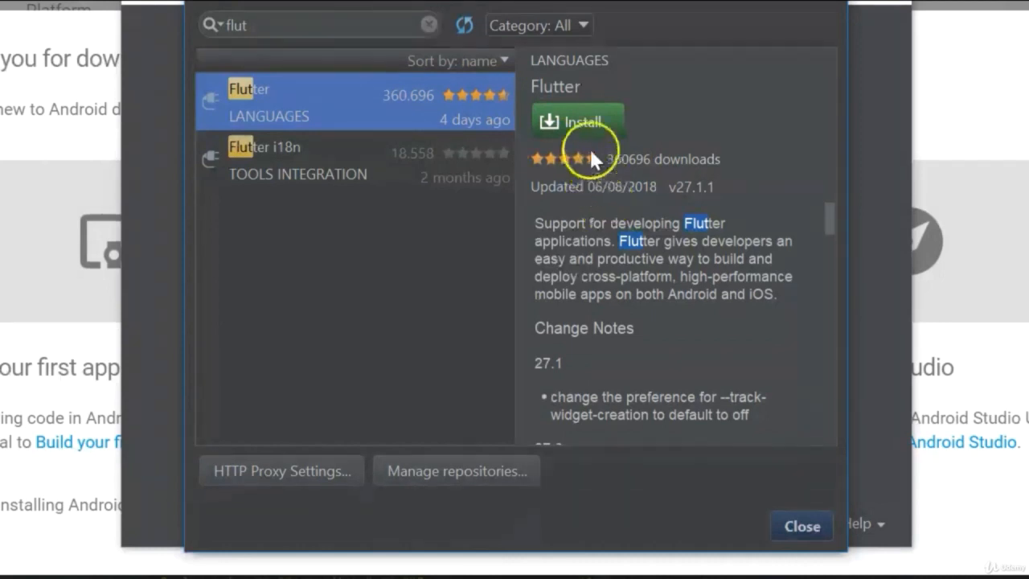
click(574, 119)
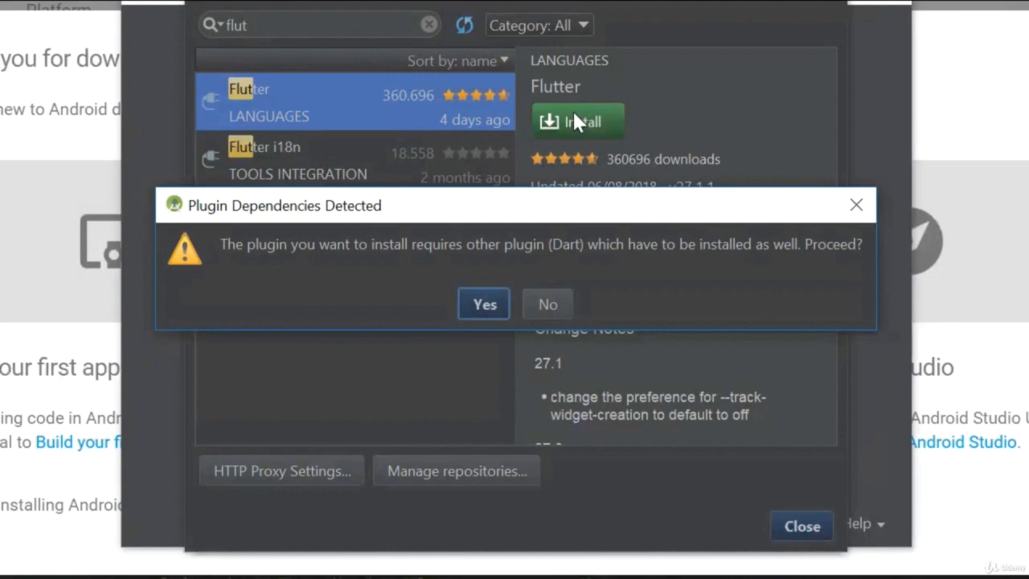
click(485, 304)
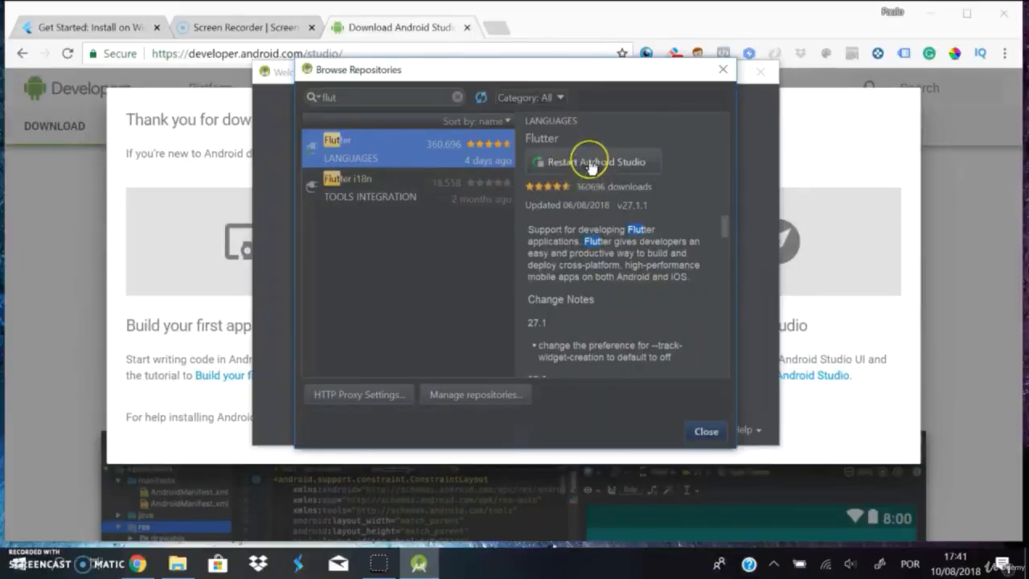
Step: Restart Android Studio to activate the plugins and start a new Flutter project of the Flutter Application type
click(591, 163)
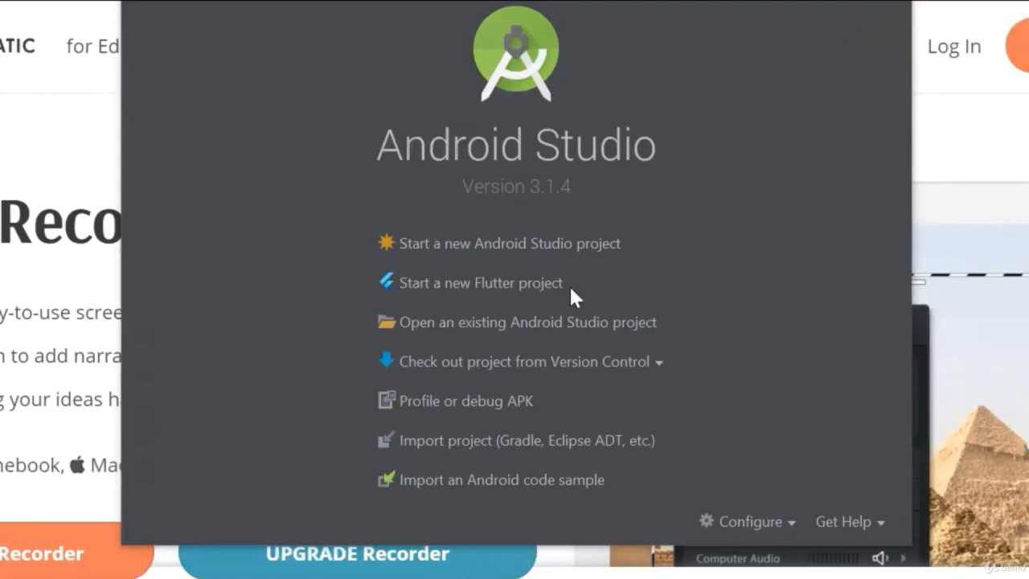
click(483, 293)
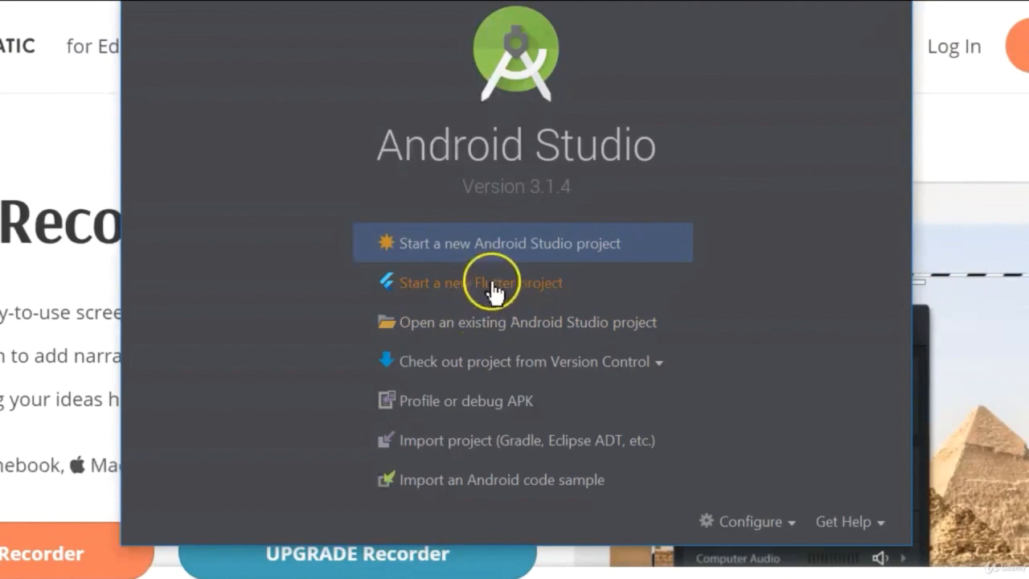
click(494, 294)
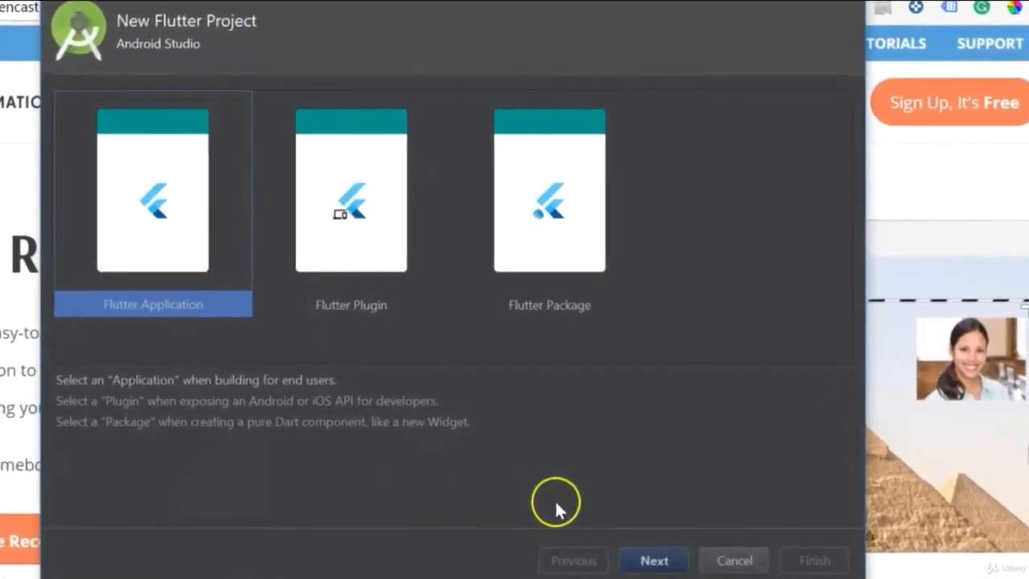
click(655, 560)
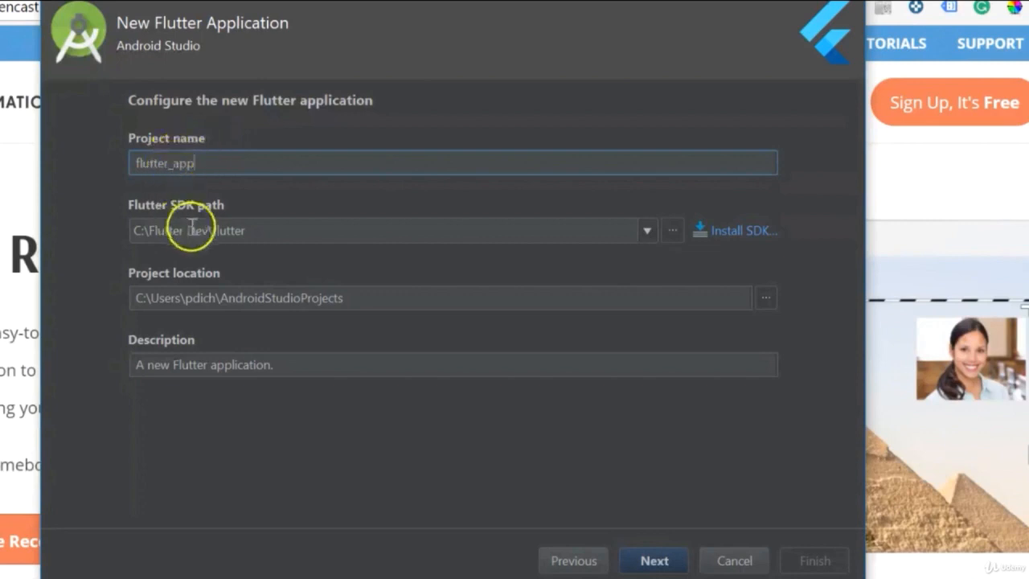
Step: Keep the default settings for flutter_app, with SDK path C:\Flutter Dev\flutter and company domain example.com, and create the project
click(248, 231)
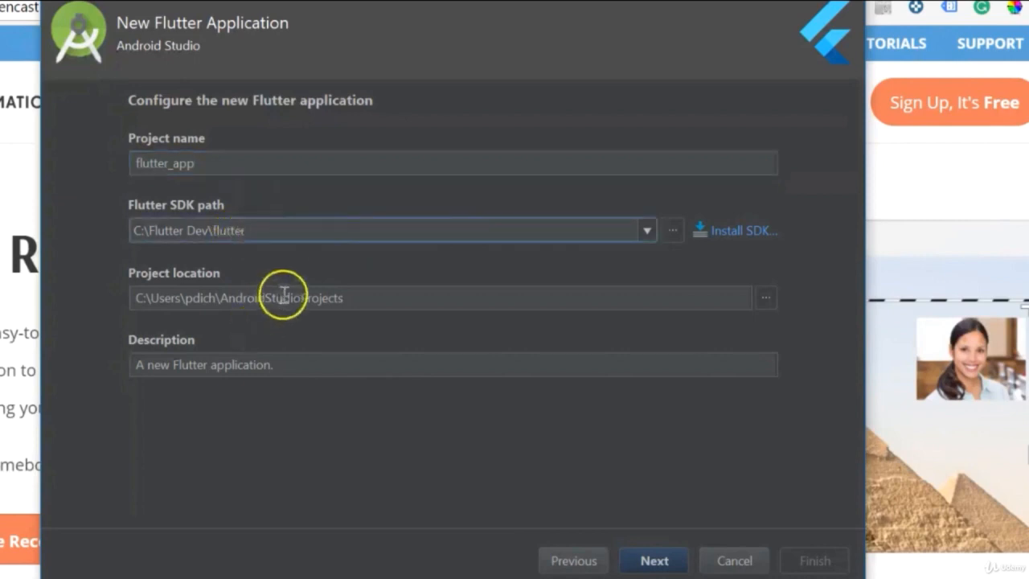
click(162, 371)
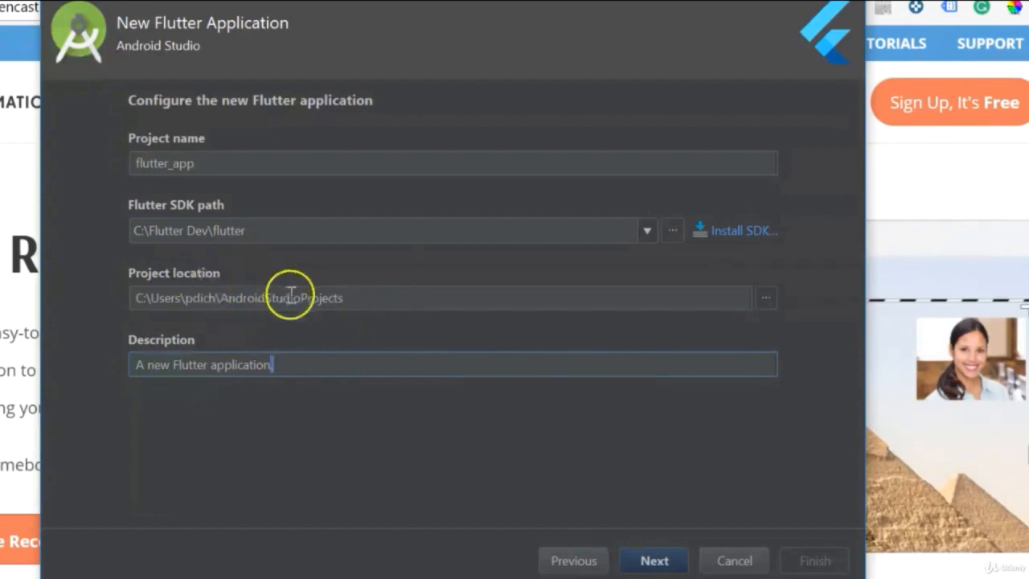
click(655, 560)
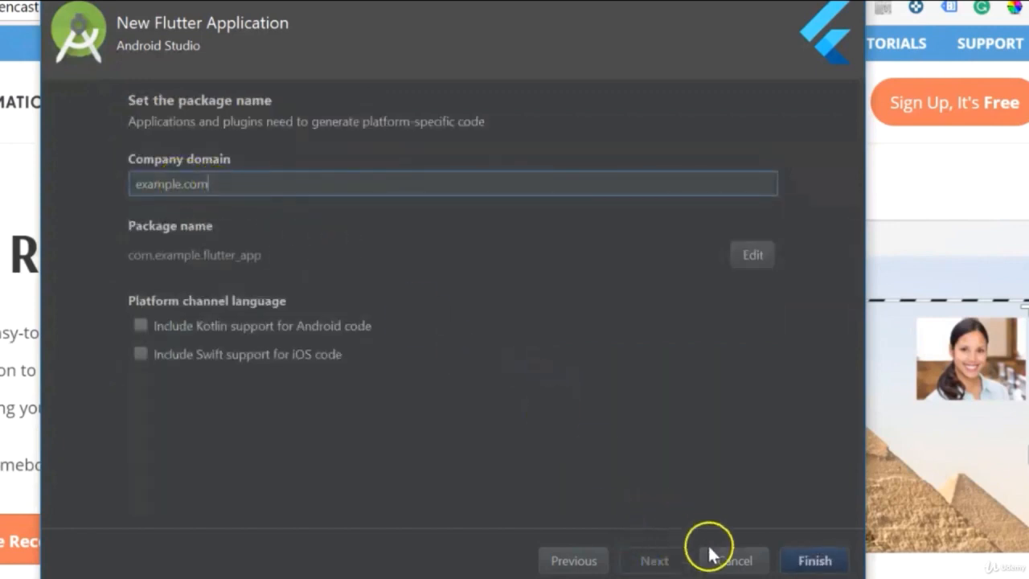
click(804, 564)
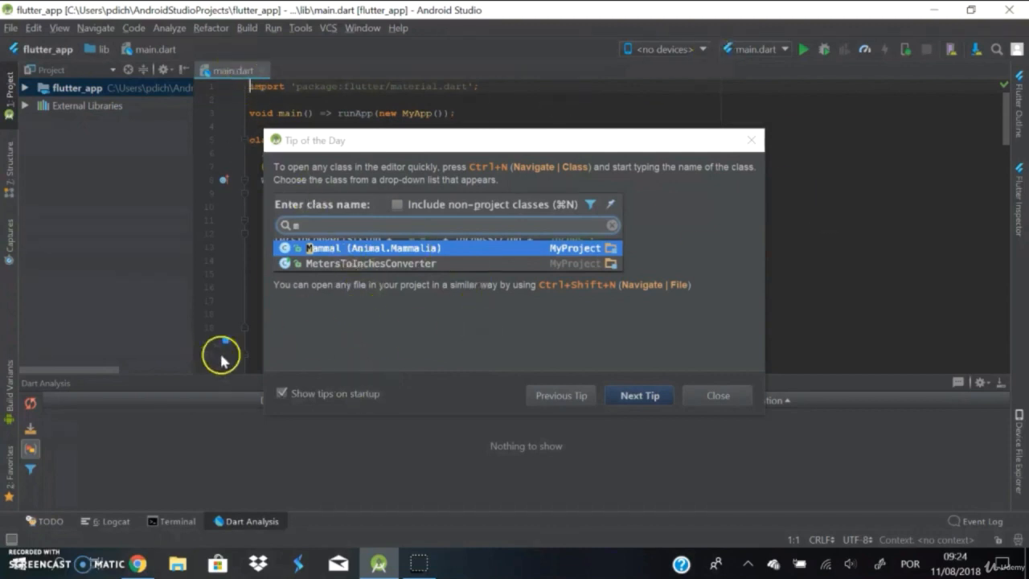
Step: Turn off showing tips on startup and close the Tip of the Day dialog
click(281, 393)
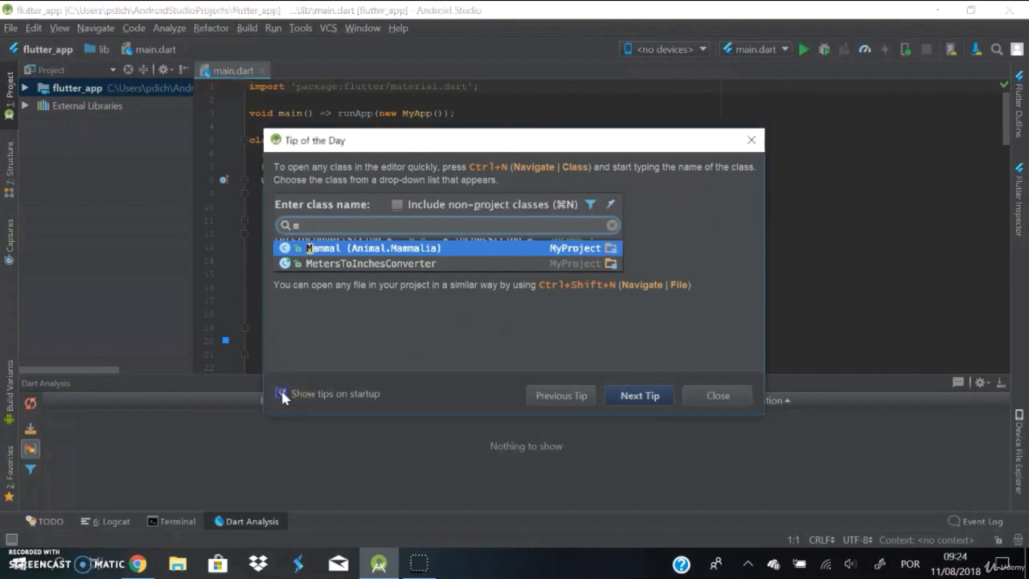
click(280, 393)
click(714, 394)
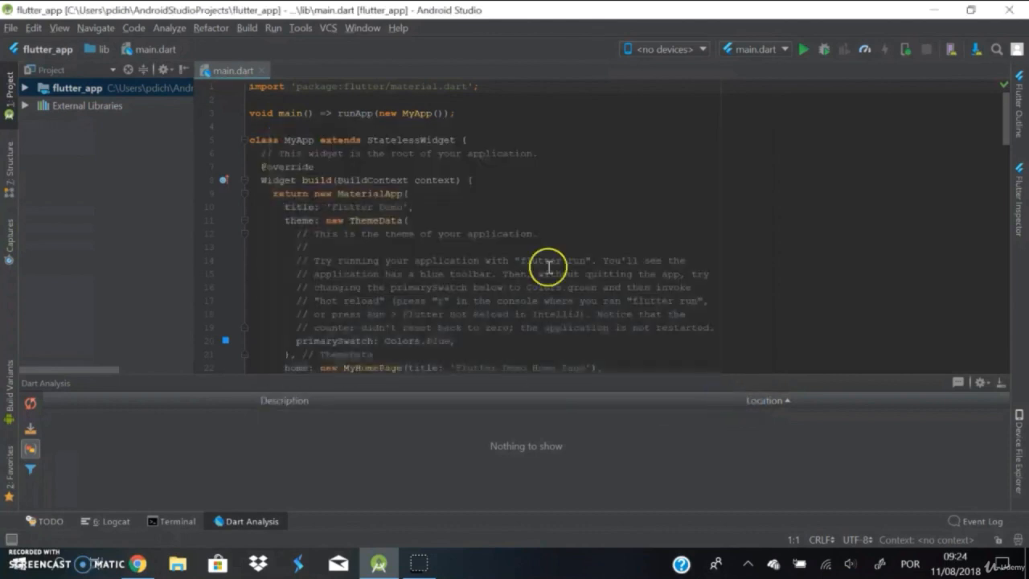
Step: Look through the generated code in main.dart and check the target device list for available devices
scroll(510, 303, down, 1)
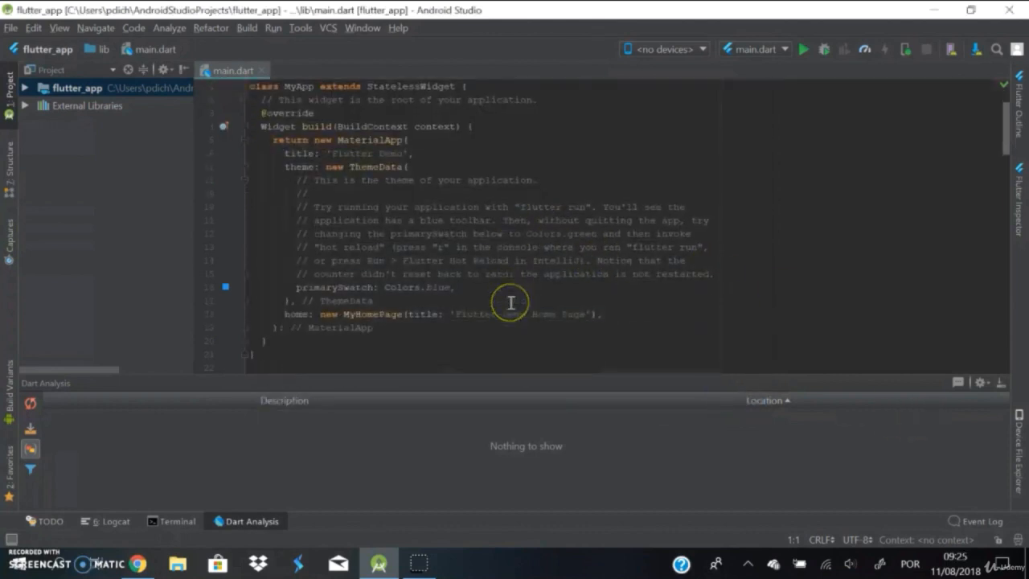
scroll(510, 303, up, 1)
scroll(510, 303, down, 14)
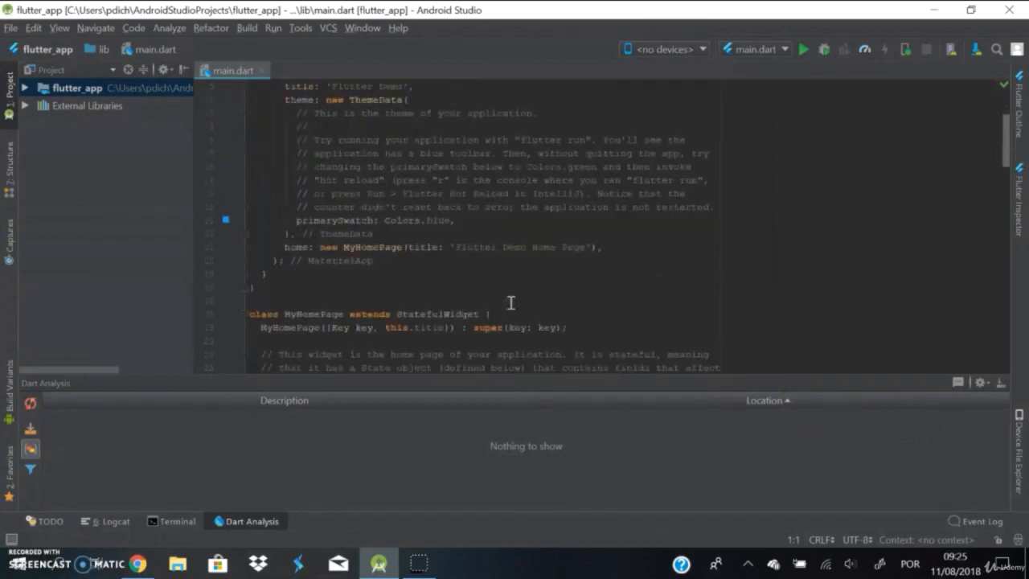
scroll(510, 303, up, 14)
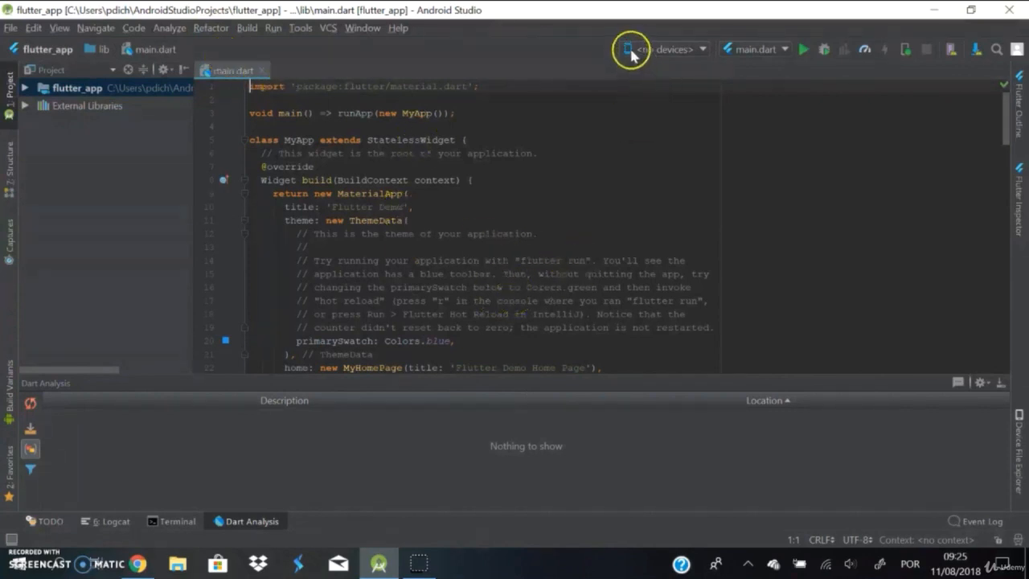
click(701, 50)
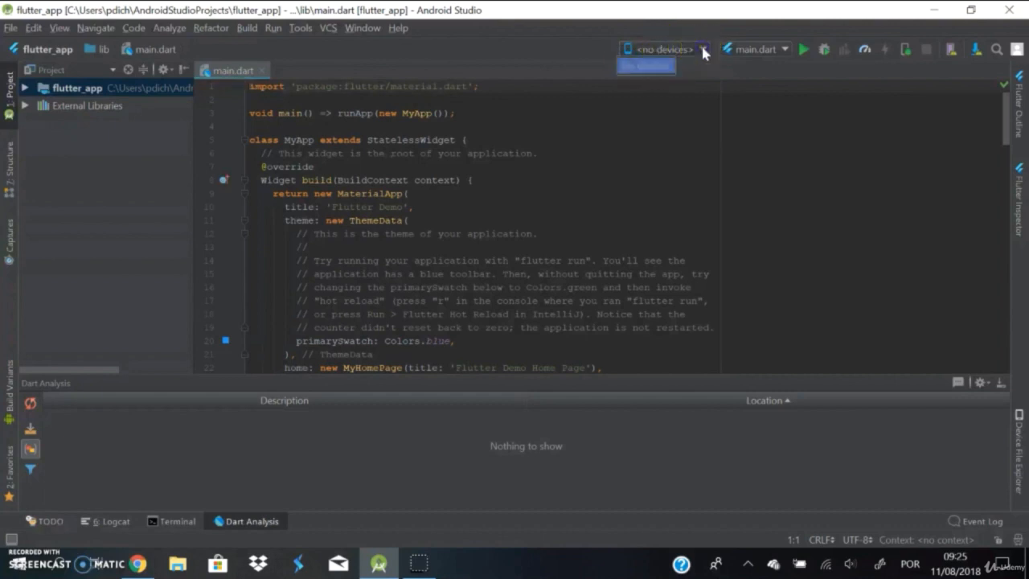
click(662, 68)
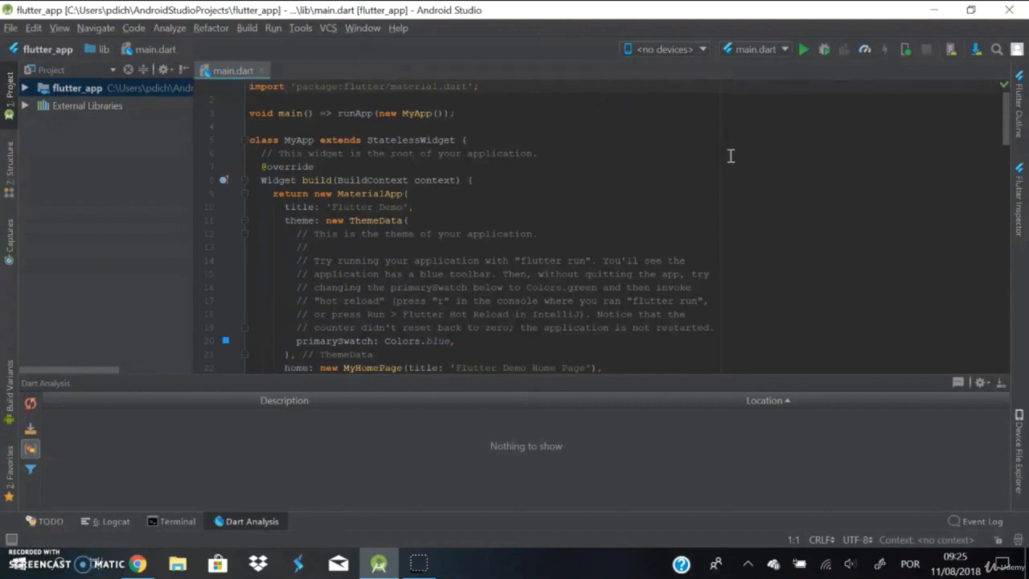
Step: Open the AVD Manager and start a new virtual device based on the Nexus 5X phone definition
click(949, 51)
click(951, 54)
click(632, 420)
click(505, 374)
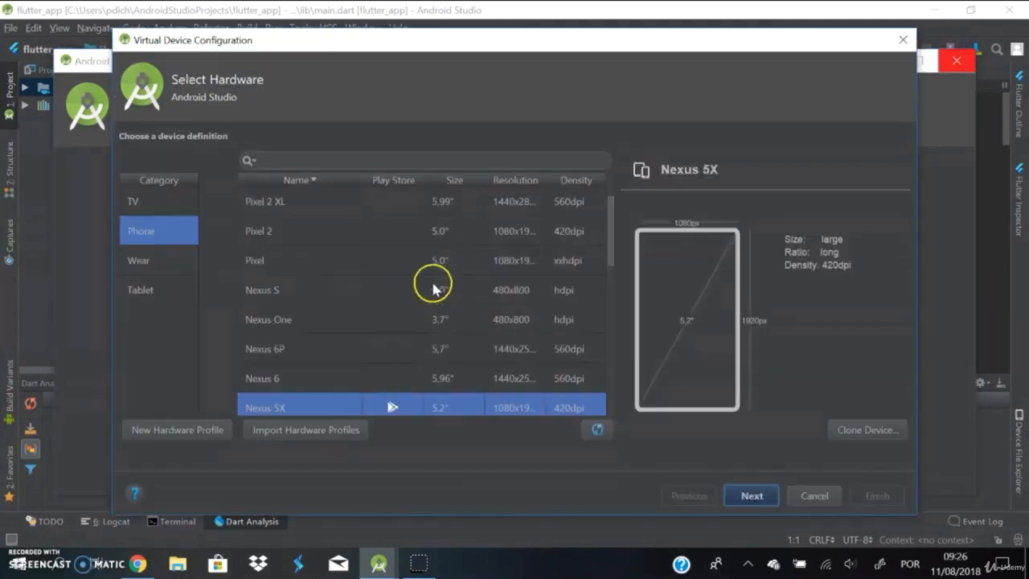
scroll(433, 290, down, 2)
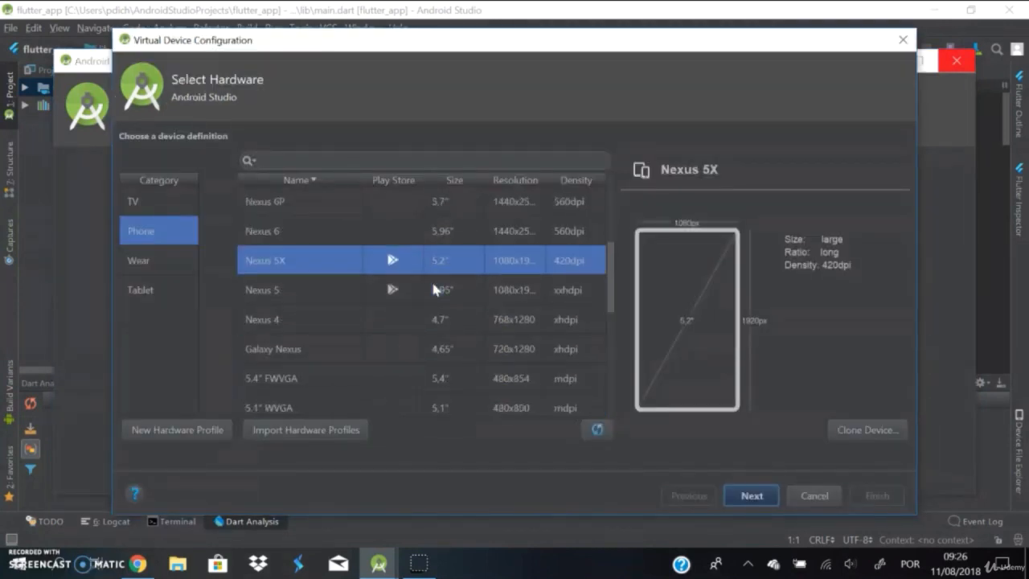
scroll(434, 290, up, 2)
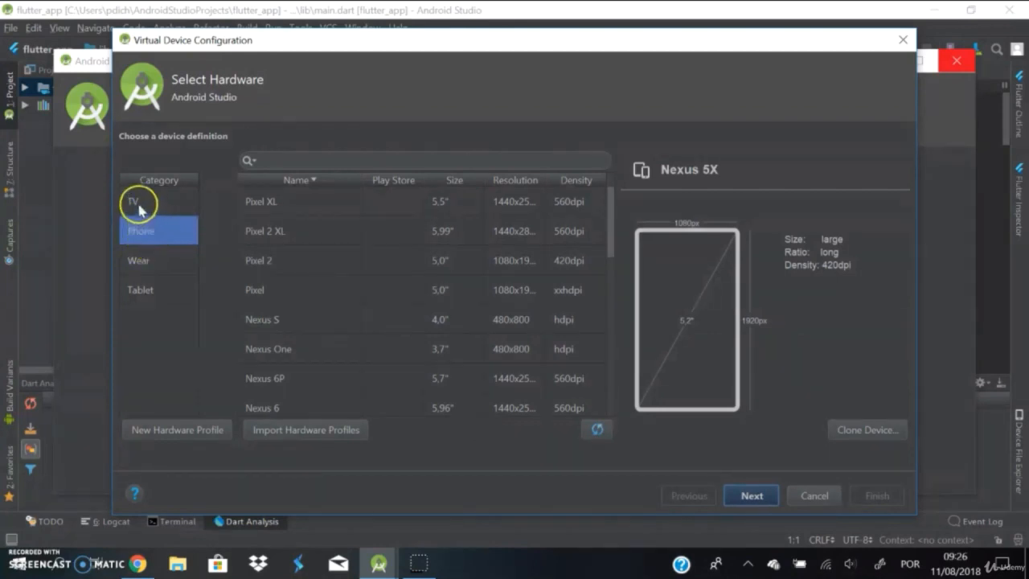
scroll(345, 345, down, 4)
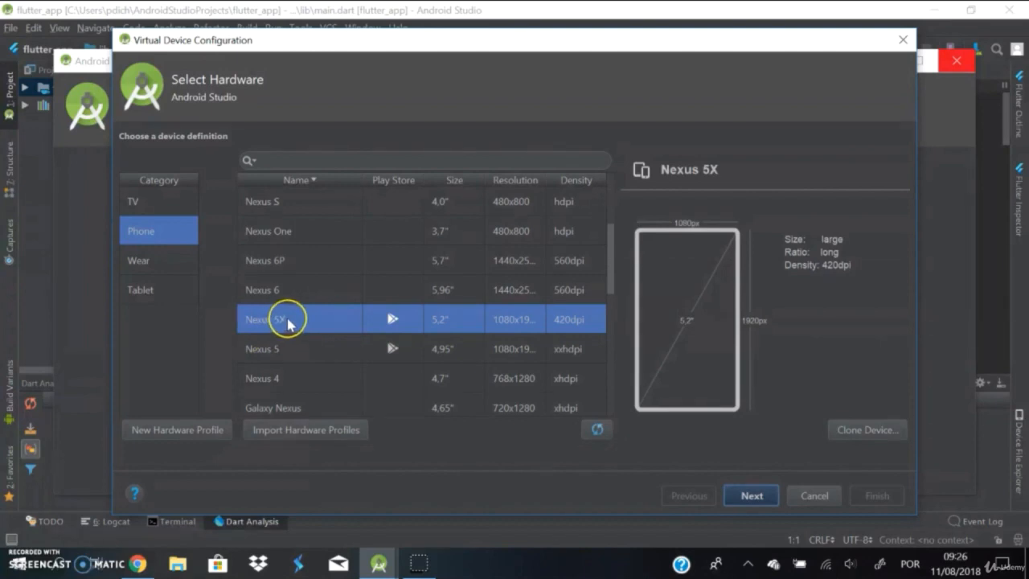
click(277, 351)
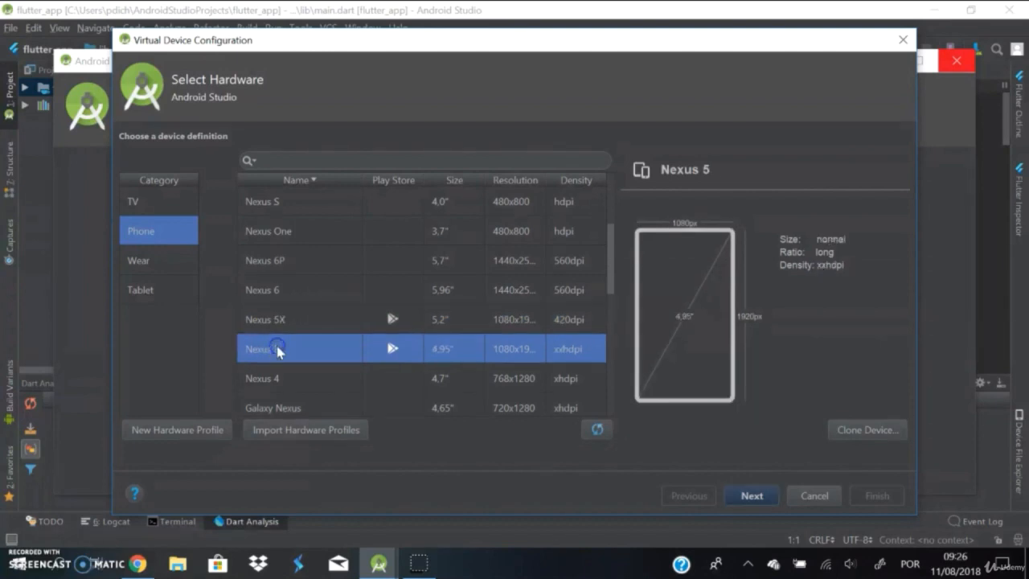
click(306, 321)
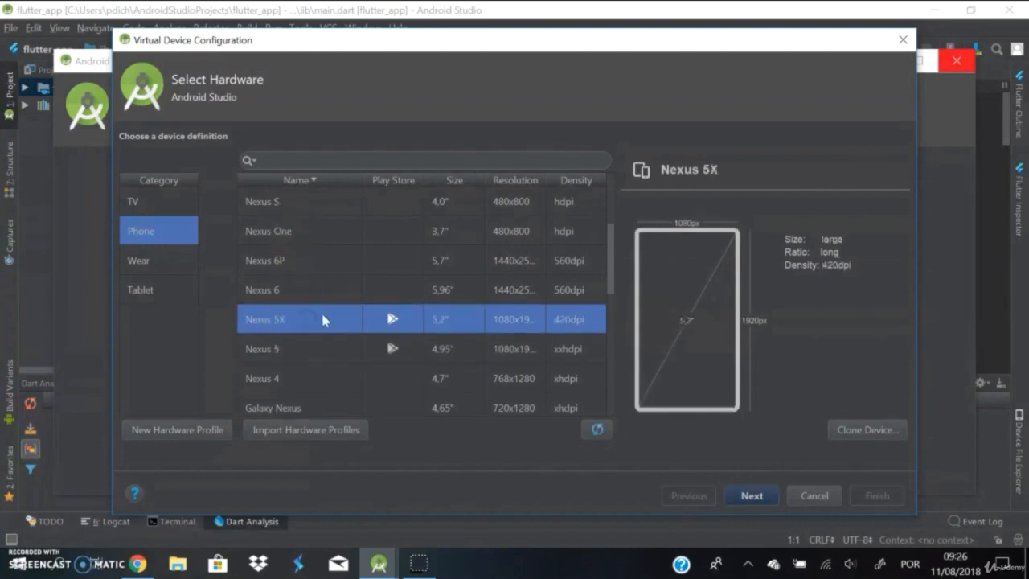
click(756, 495)
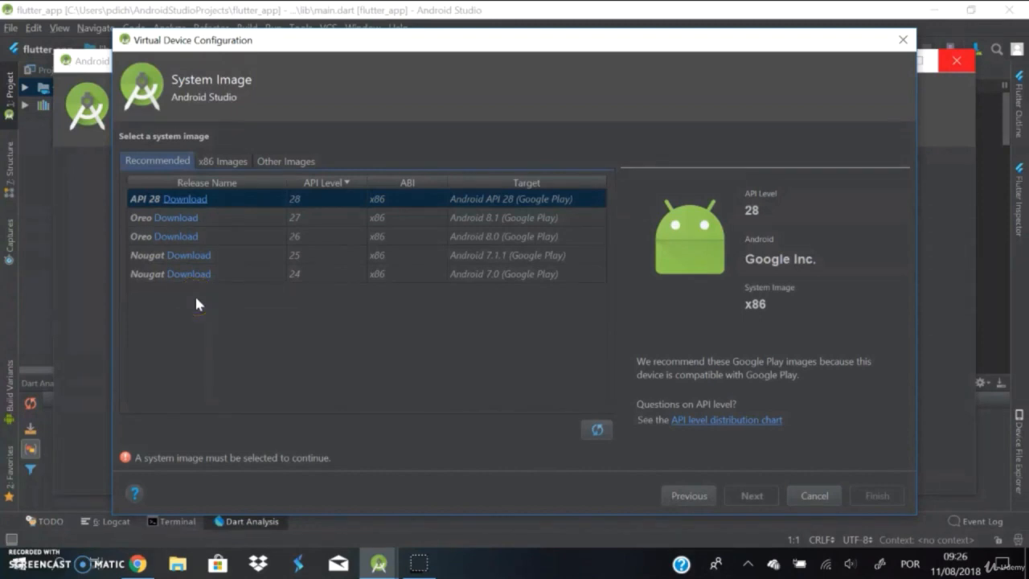
Step: Download the Oreo API 27 x86 system image, accepting its license, and create the Nexus 5X virtual device with it in portrait orientation
click(187, 218)
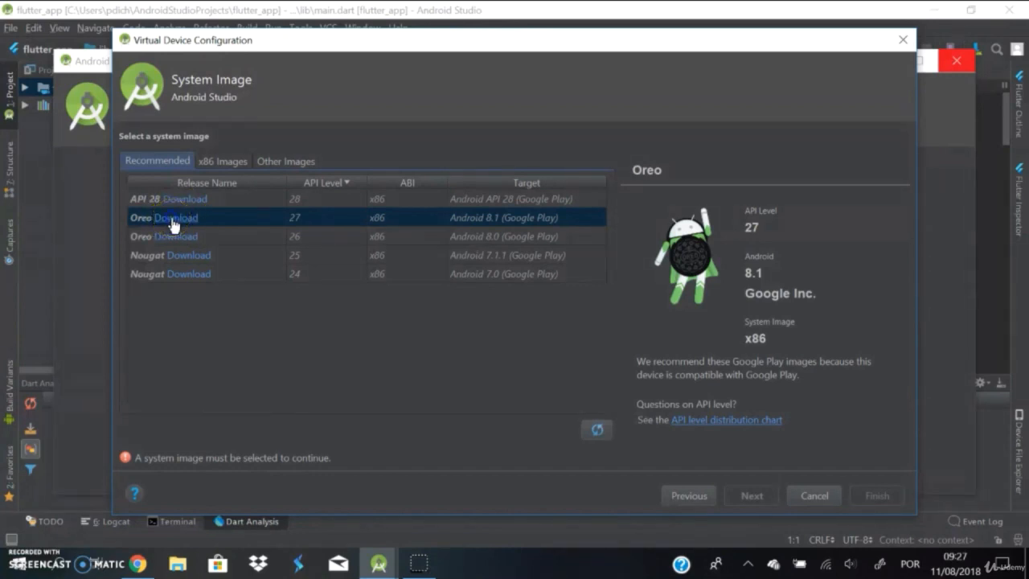
click(172, 219)
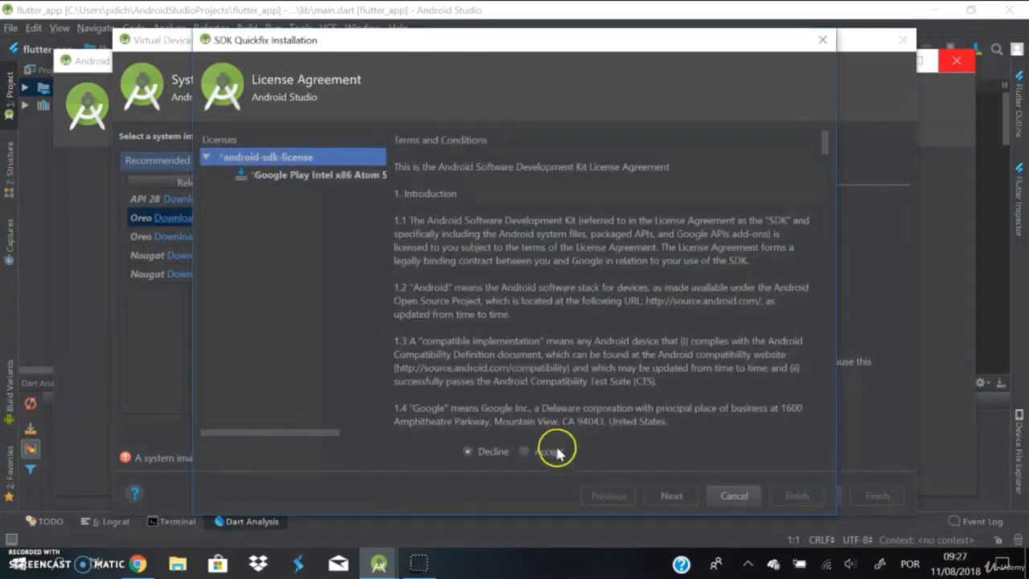
click(524, 452)
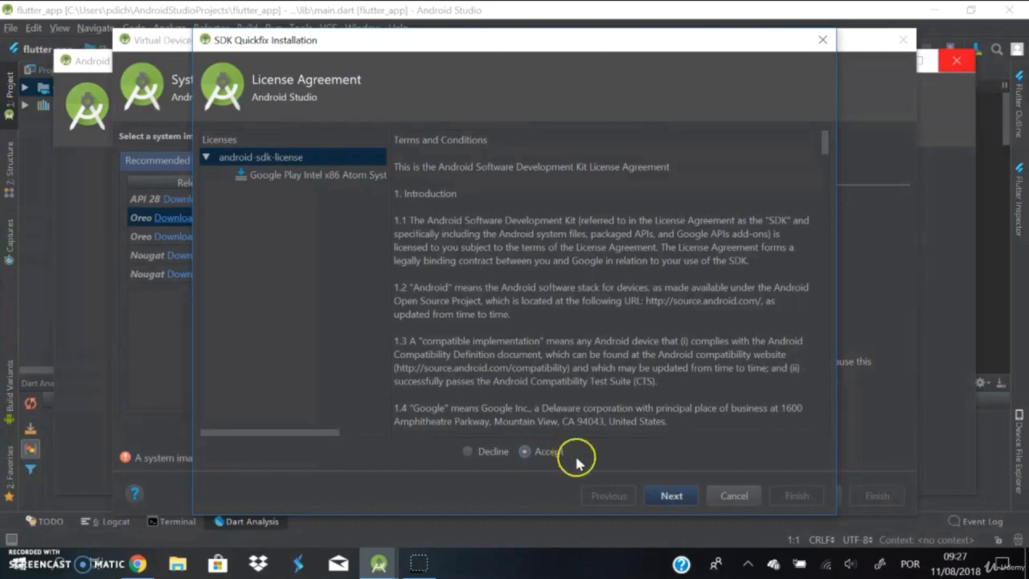
click(669, 496)
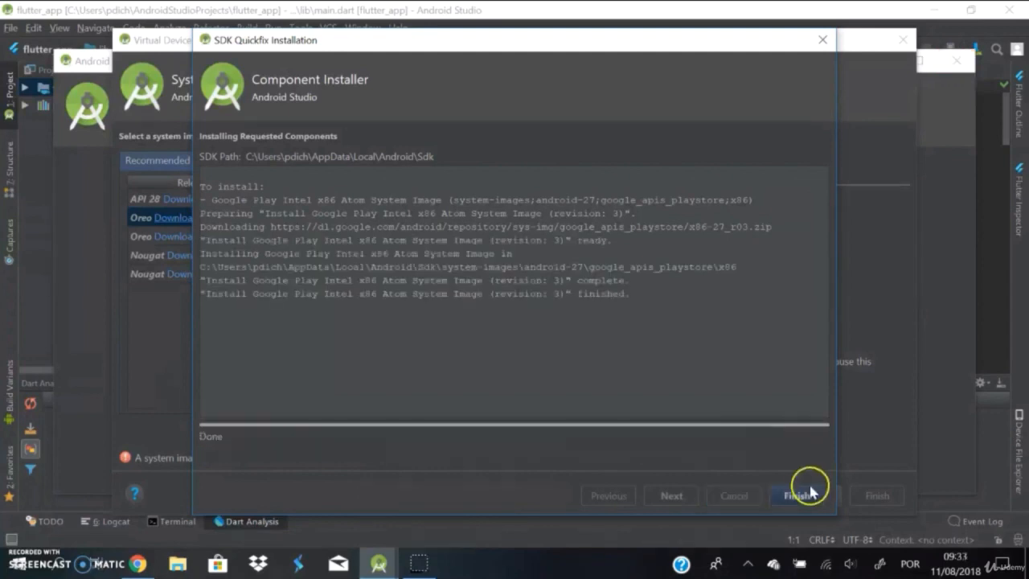
click(808, 493)
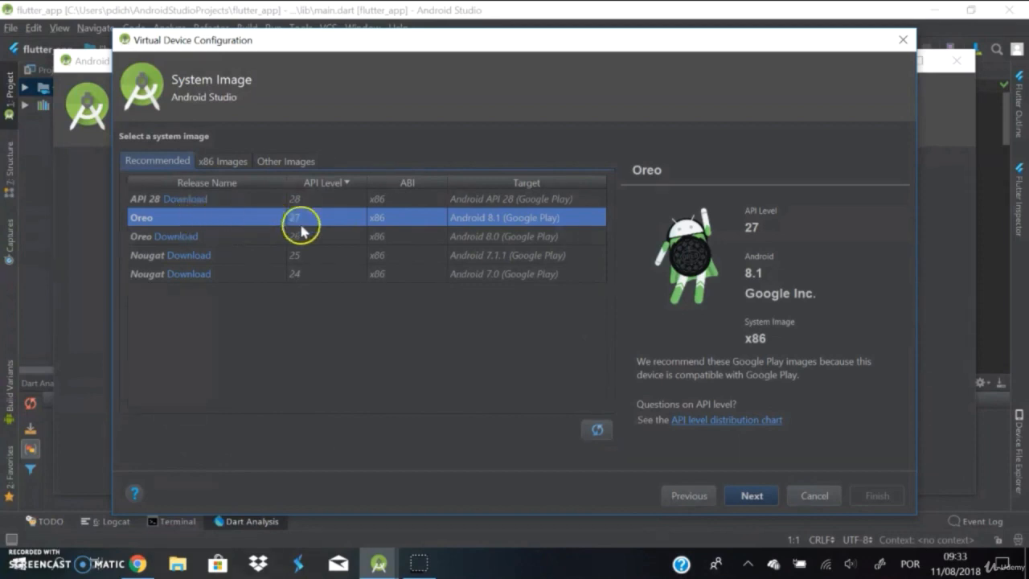
click(752, 497)
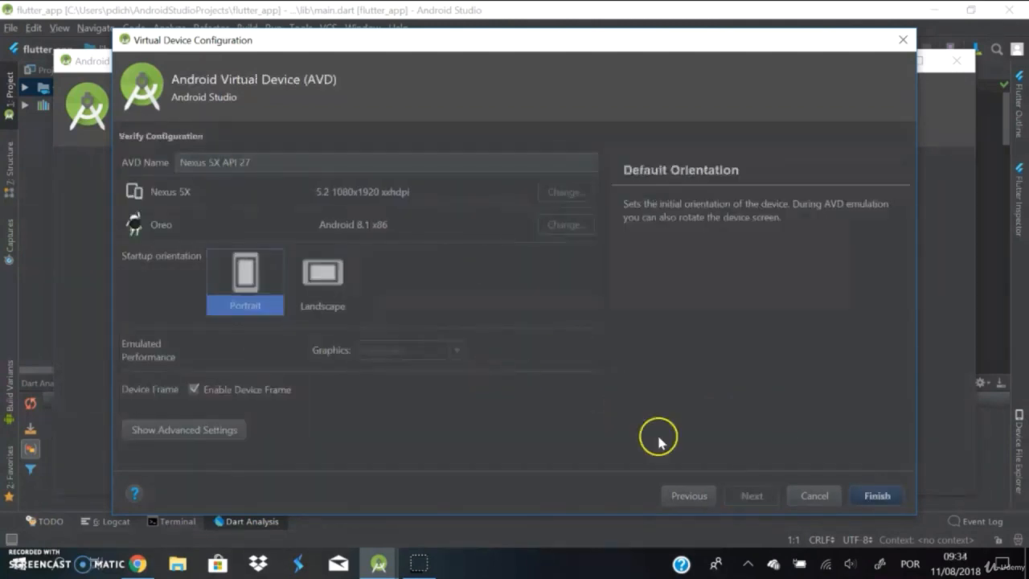
click(881, 497)
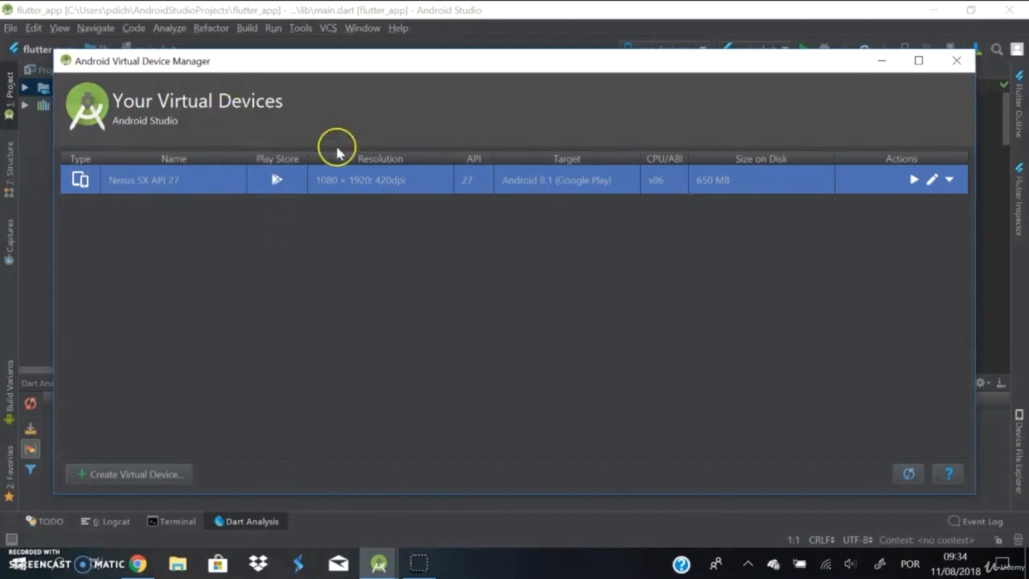
Step: Try to launch the Nexus 5X virtual device in the emulator, retrying from the AVD Manager before returning to the code editor
click(913, 182)
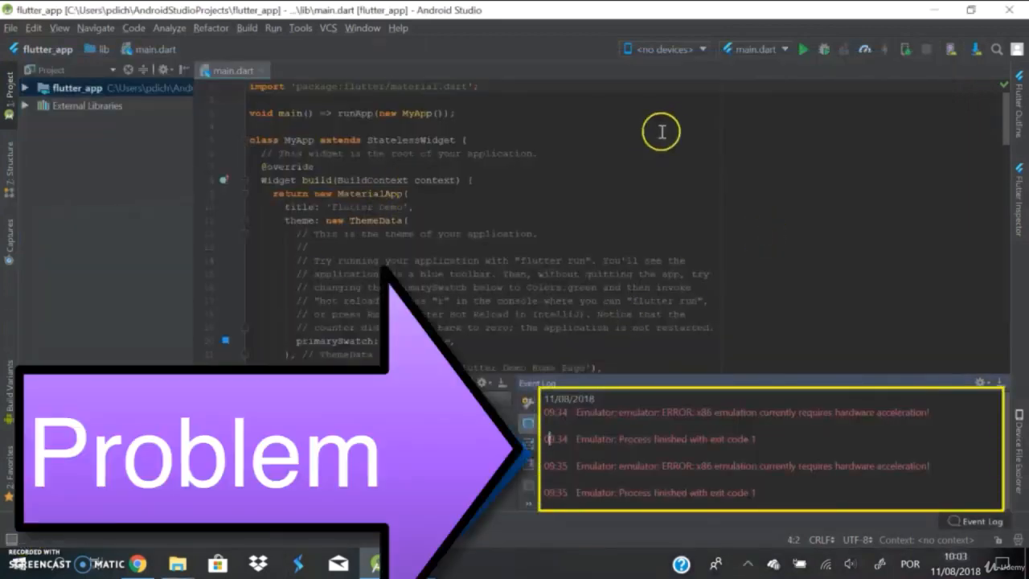
click(950, 49)
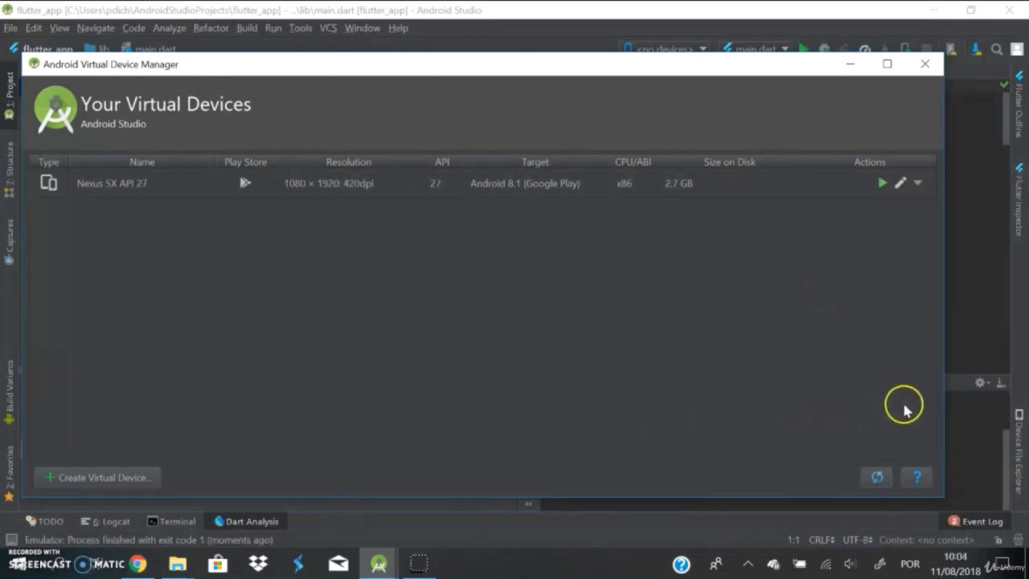
click(965, 340)
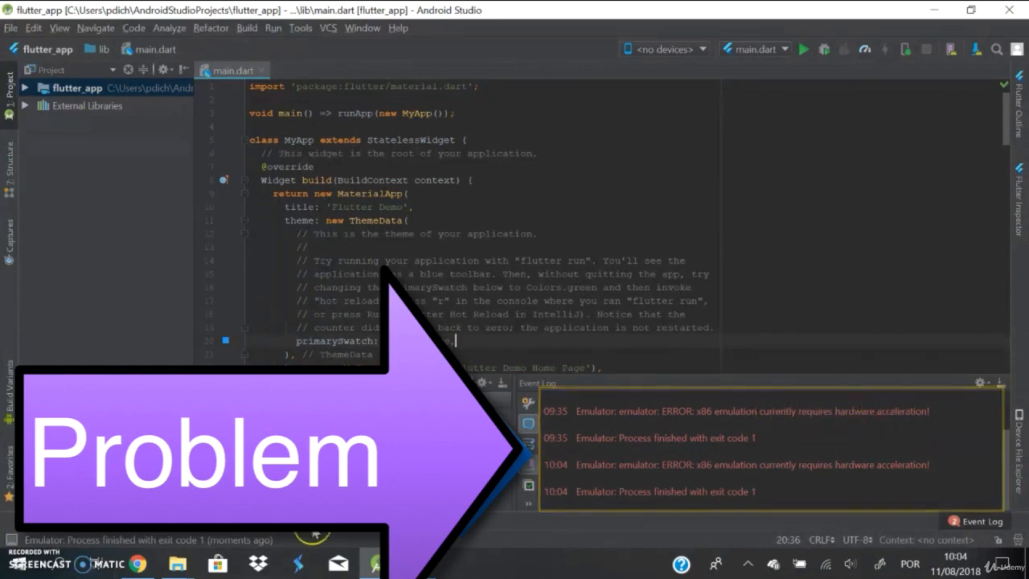
Step: Switch to Chrome and read the Android emulator setup steps on Flutter's Windows installation page, including VM acceleration
click(136, 563)
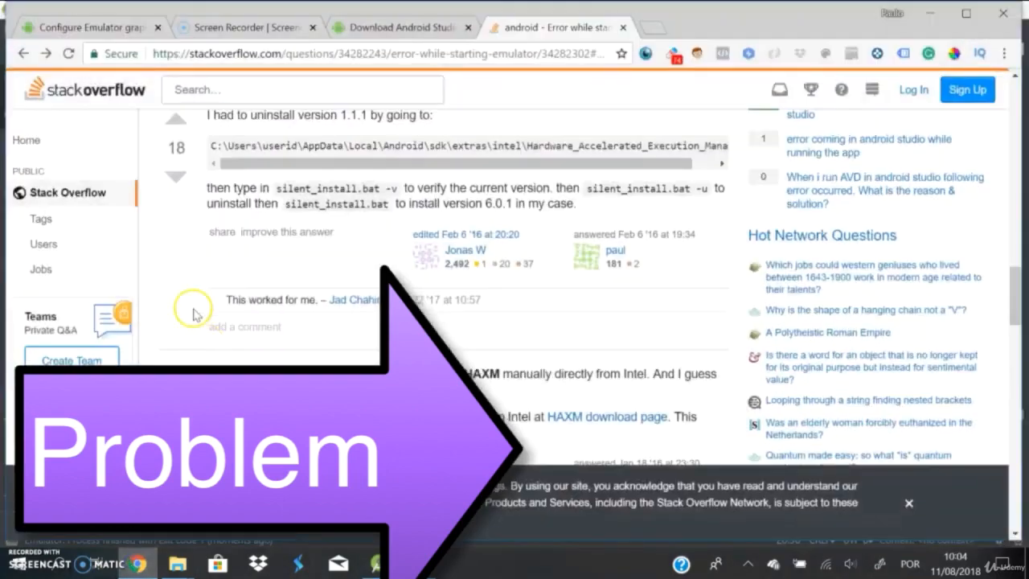
scroll(502, 367, down, 1)
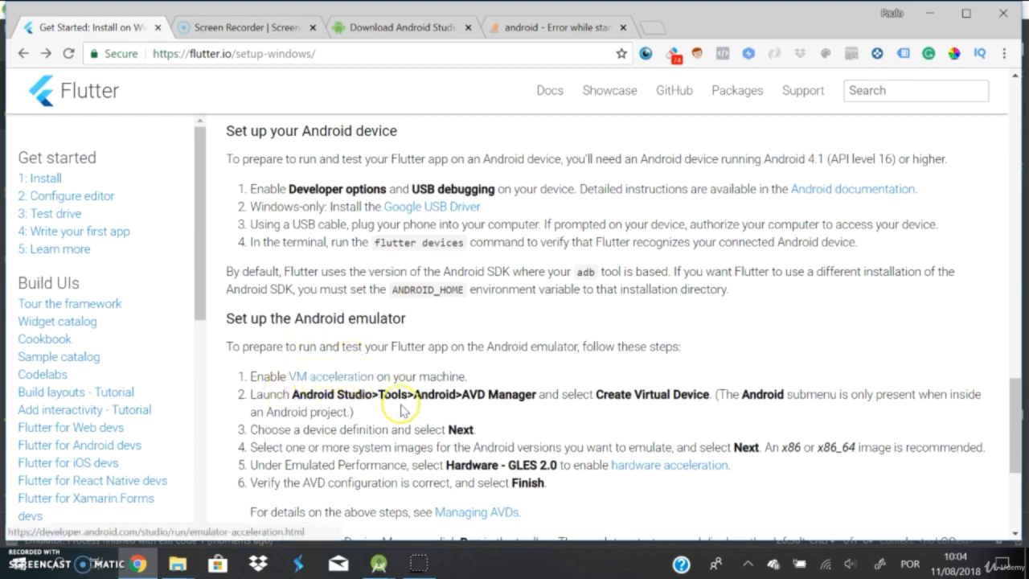
scroll(457, 376, down, 1)
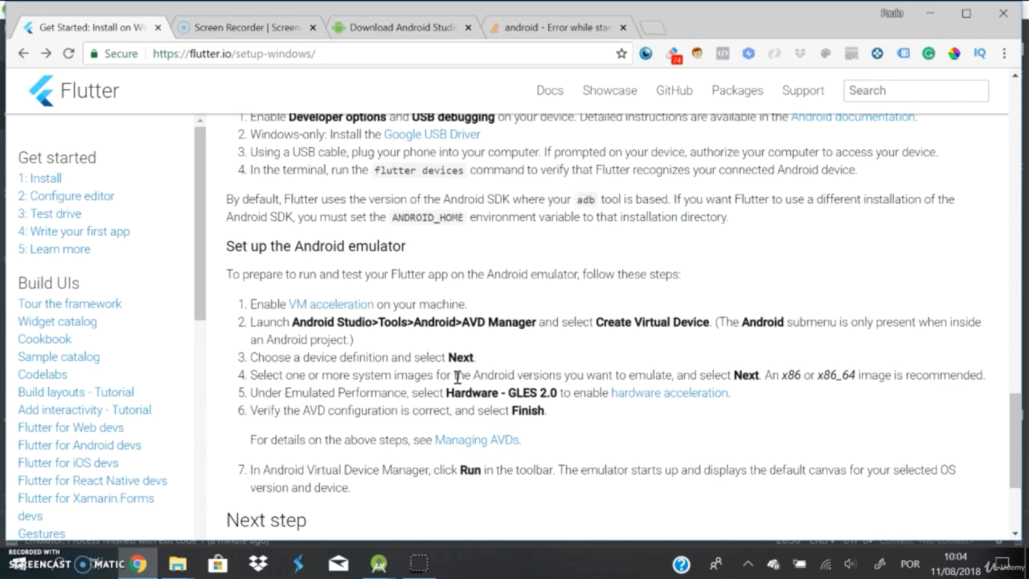
Step: Open the VM acceleration guide linked from the emulator setup steps in a new tab and read its graphics acceleration requirements
click(345, 303)
right_click(345, 303)
click(401, 308)
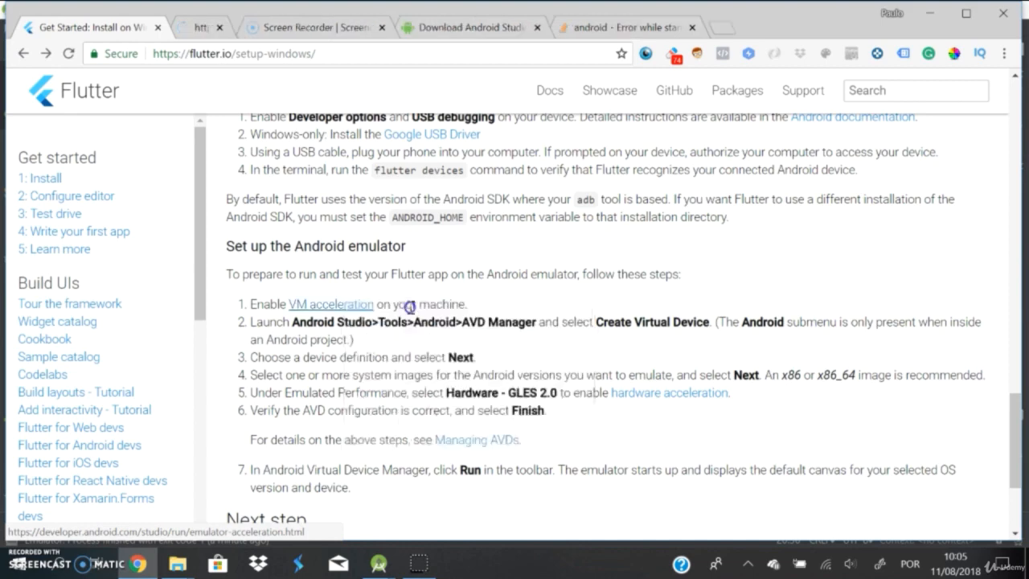
click(245, 26)
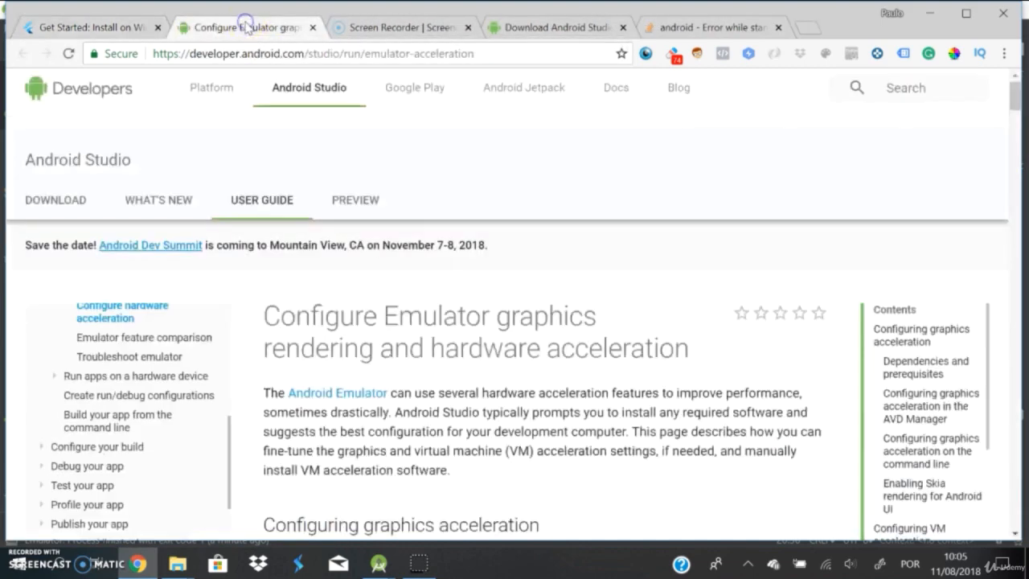
scroll(486, 357, down, 4)
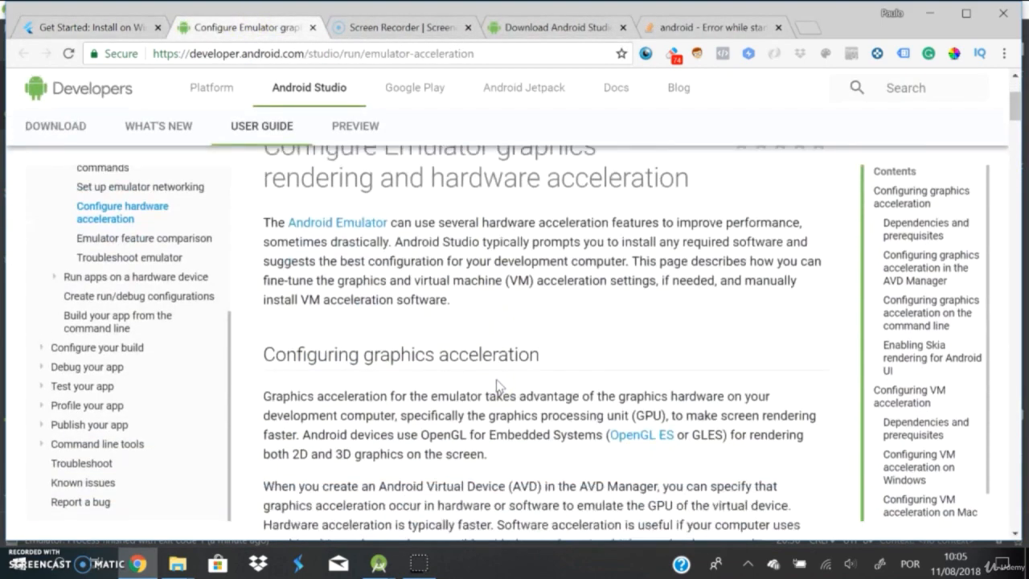
scroll(498, 381, down, 4)
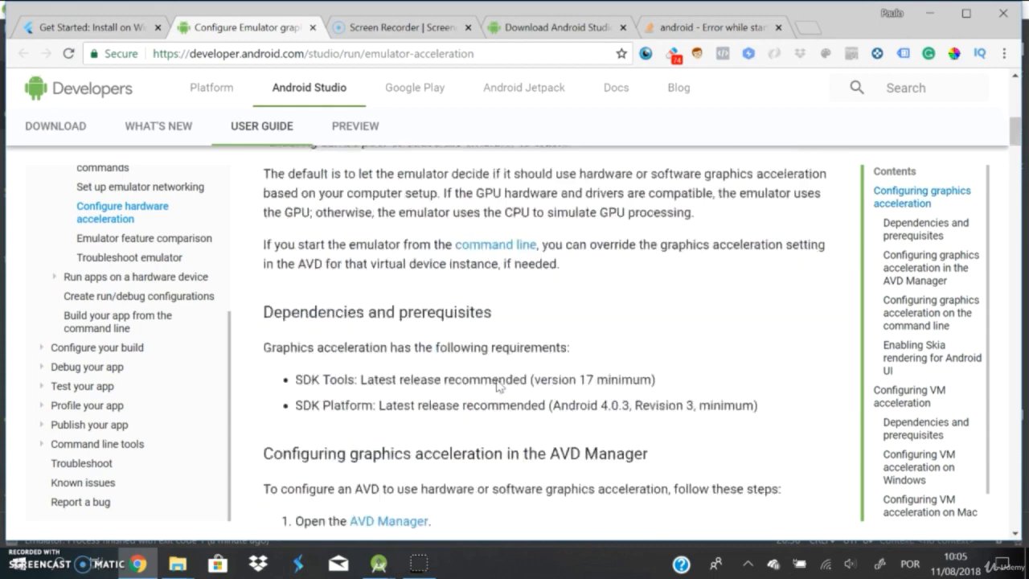
scroll(497, 385, down, 1)
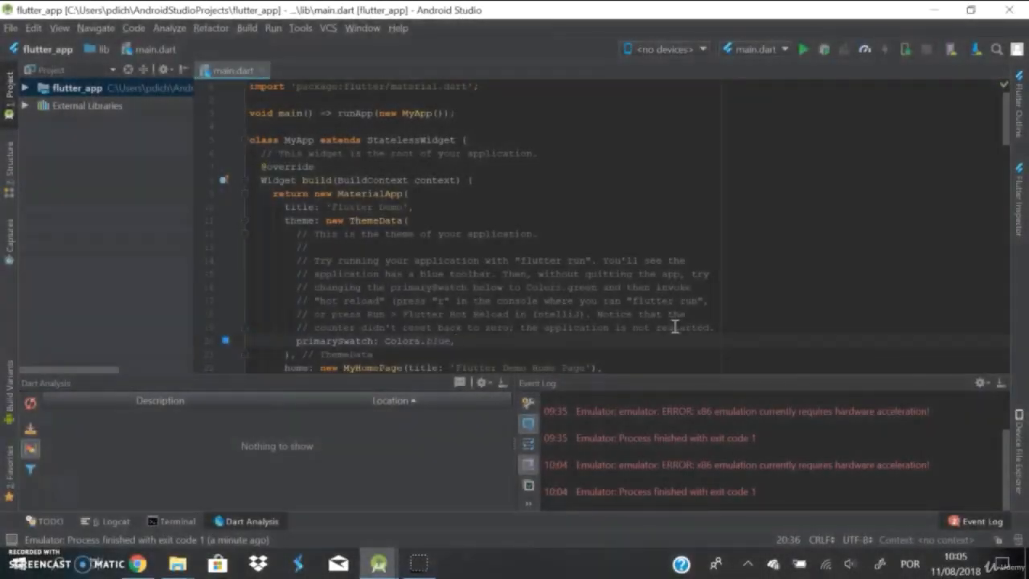
Step: Switch to Android Studio and review the SDK Tools list in the SDK Manager, including the Intel x86 Emulator Accelerator (HAXM installer)
click(975, 53)
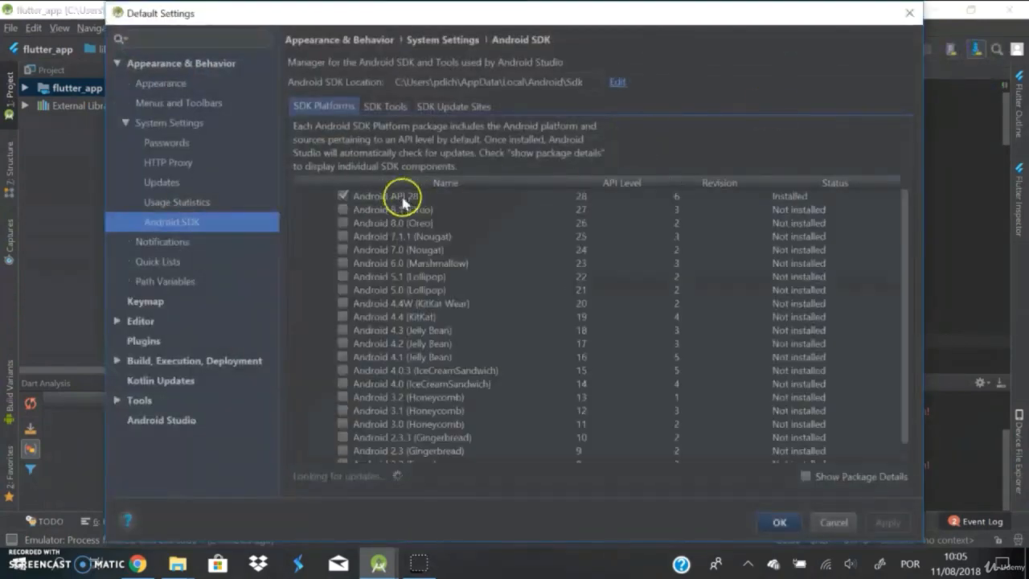
click(392, 106)
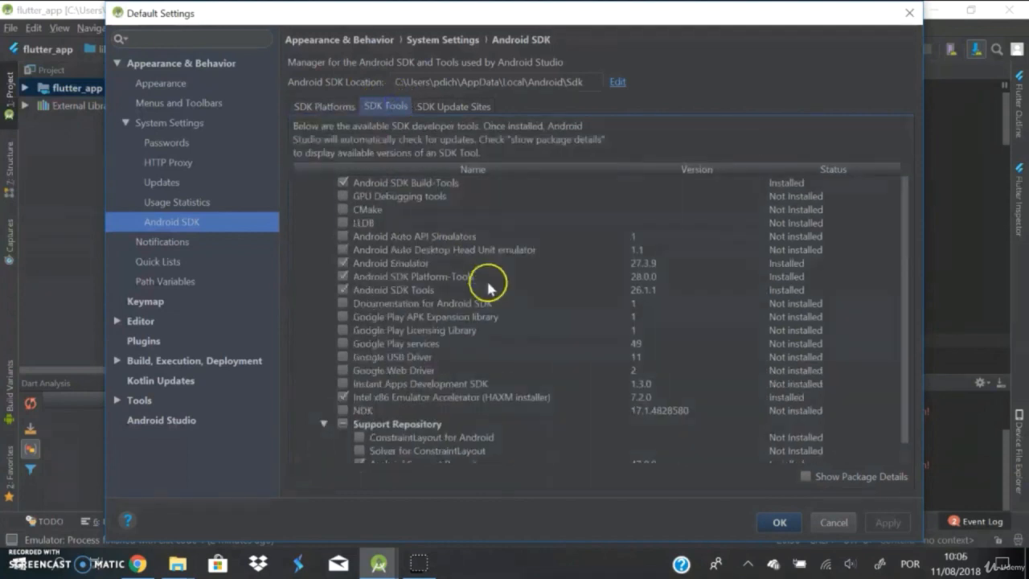
scroll(522, 354, down, 2)
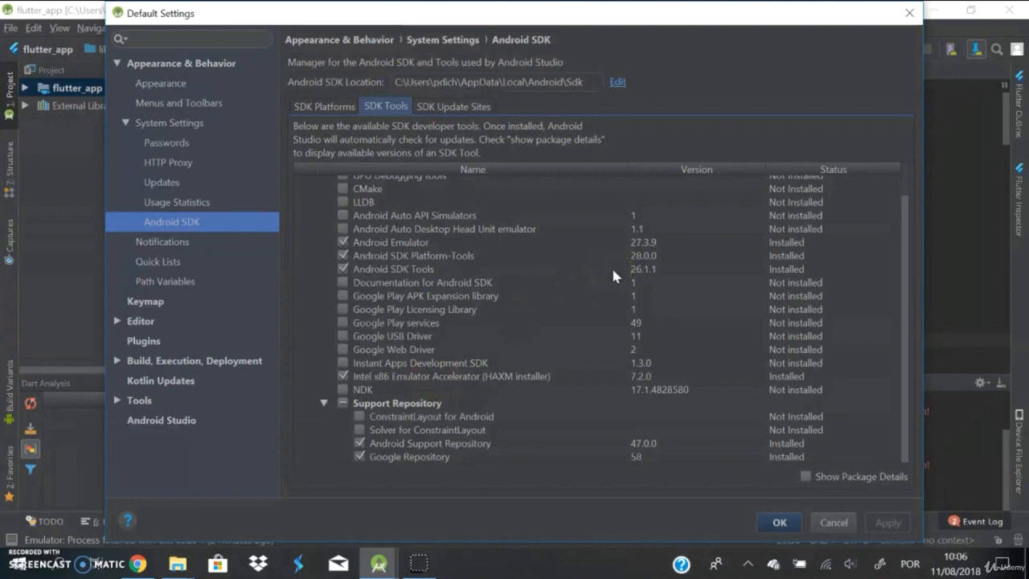
scroll(608, 345, up, 1)
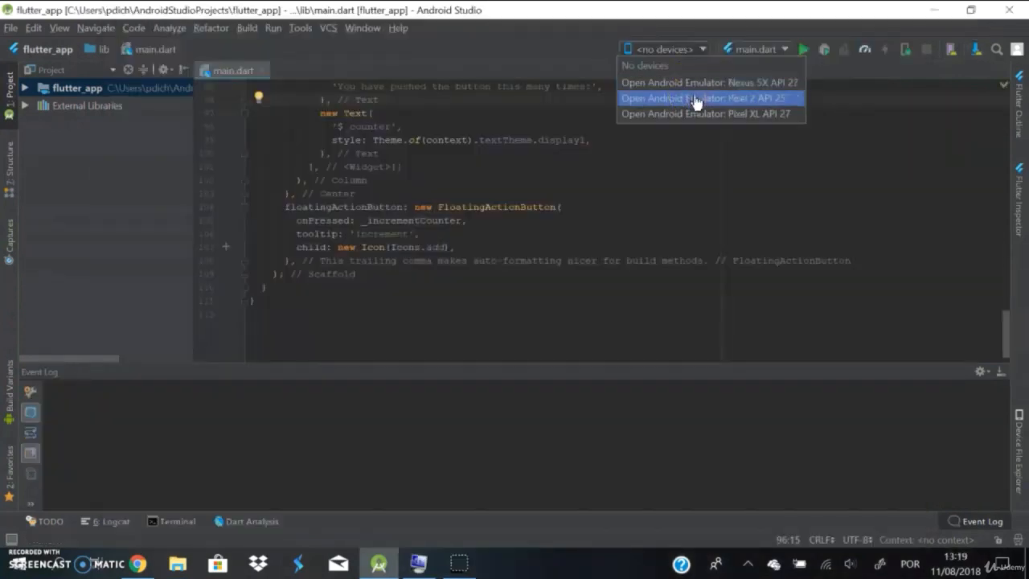
Step: Try to launch the Pixel 2 API 25 emulator, and check the error details against the SDK Tools list
click(696, 100)
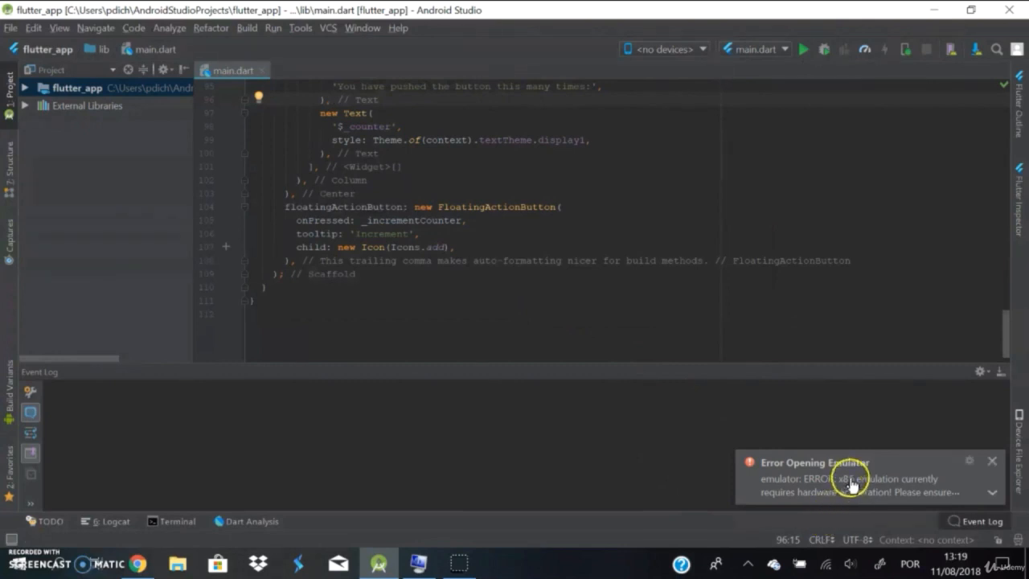
mouse_move(850, 483)
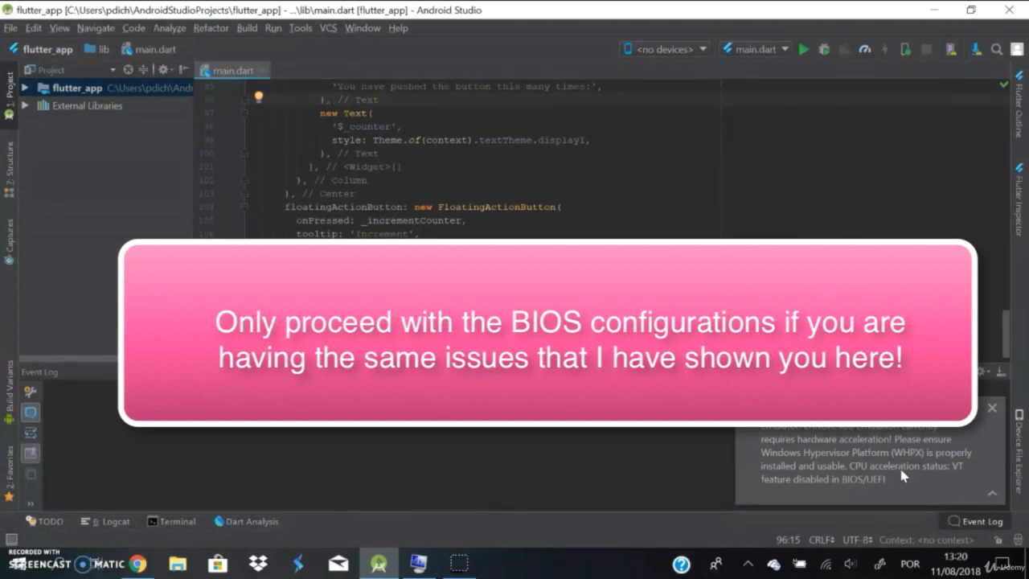
click(977, 53)
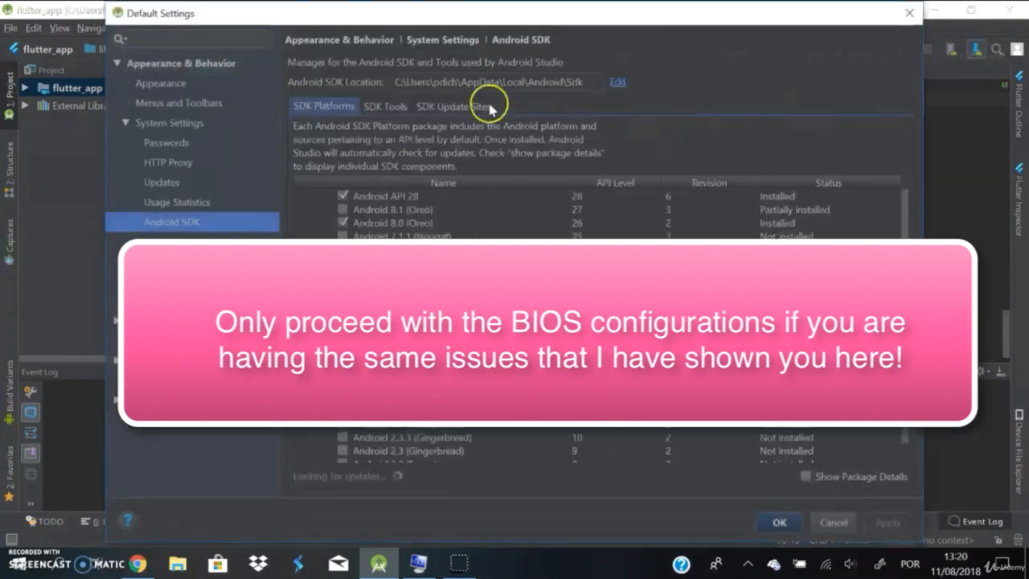
click(386, 106)
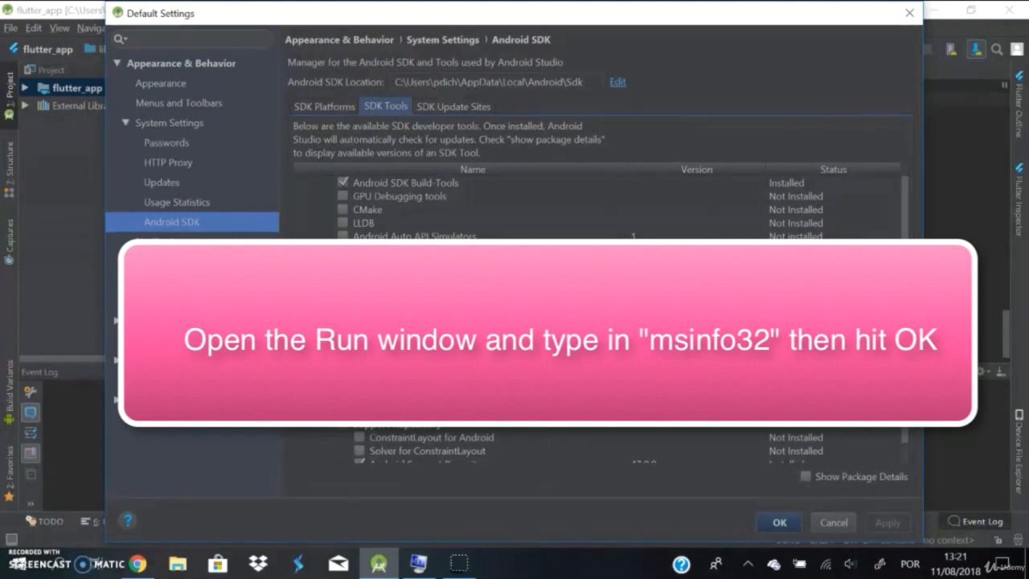
Step: Run msinfo32 to open Windows System Information and inspect the Hyper-V entries in the system summary, widening the Item column
key(super+r)
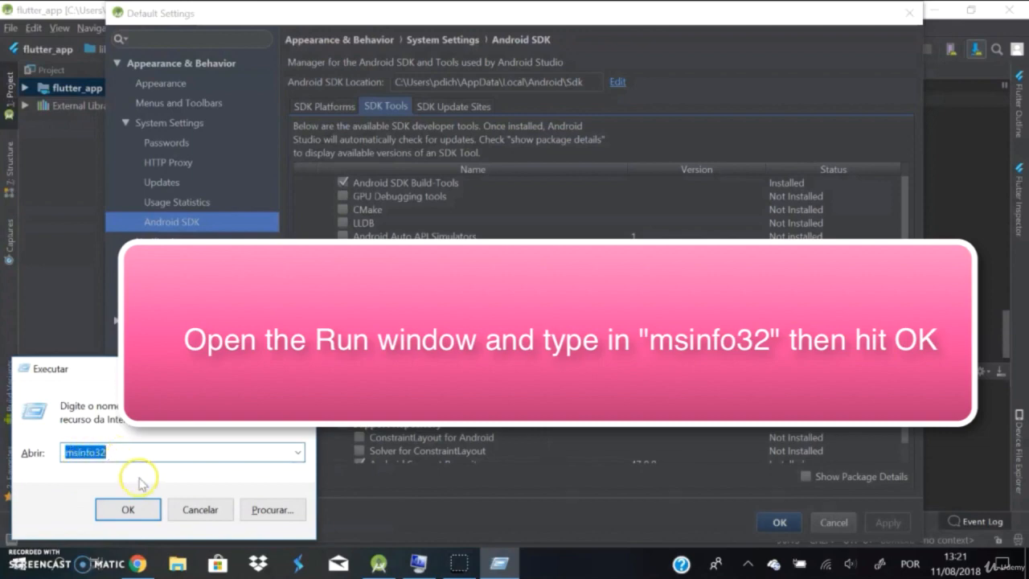
click(129, 509)
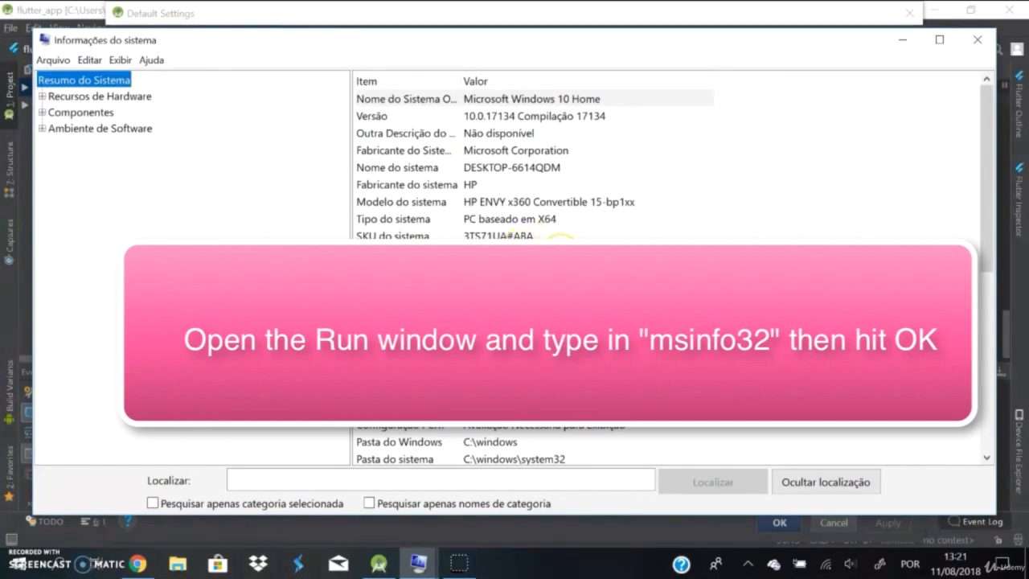
scroll(560, 258, down, 6)
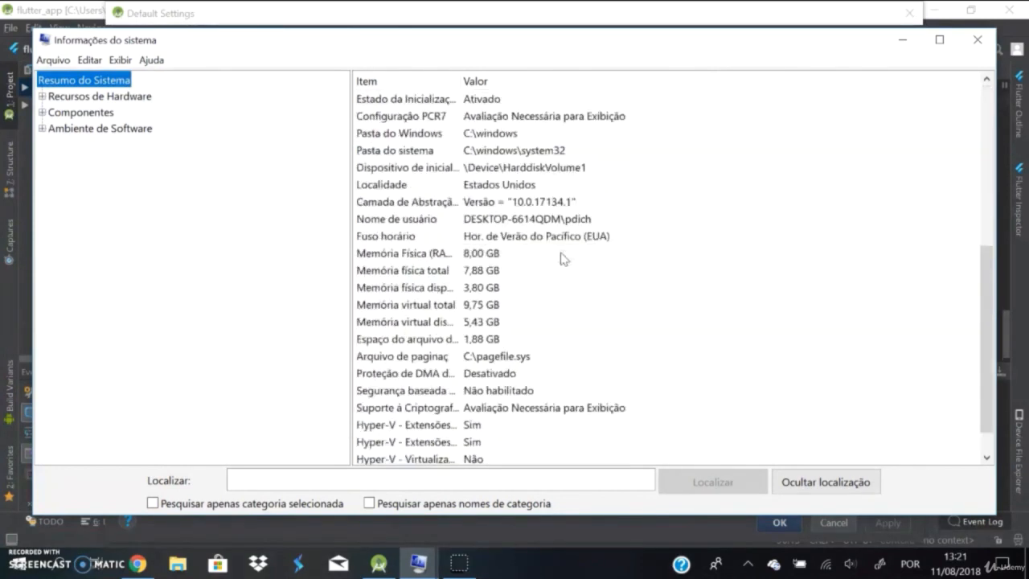
scroll(560, 258, down, 1)
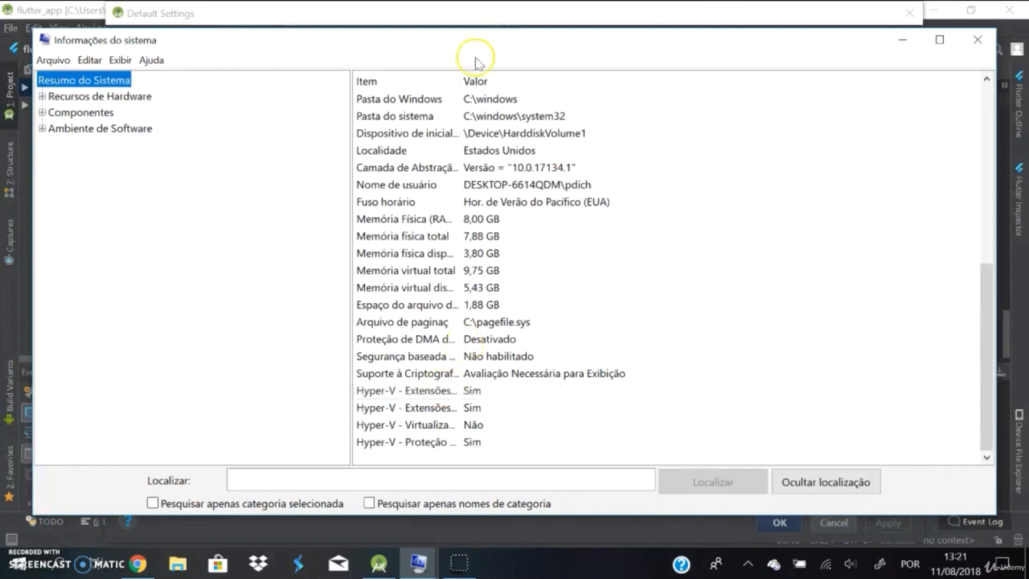
drag(459, 74, 594, 101)
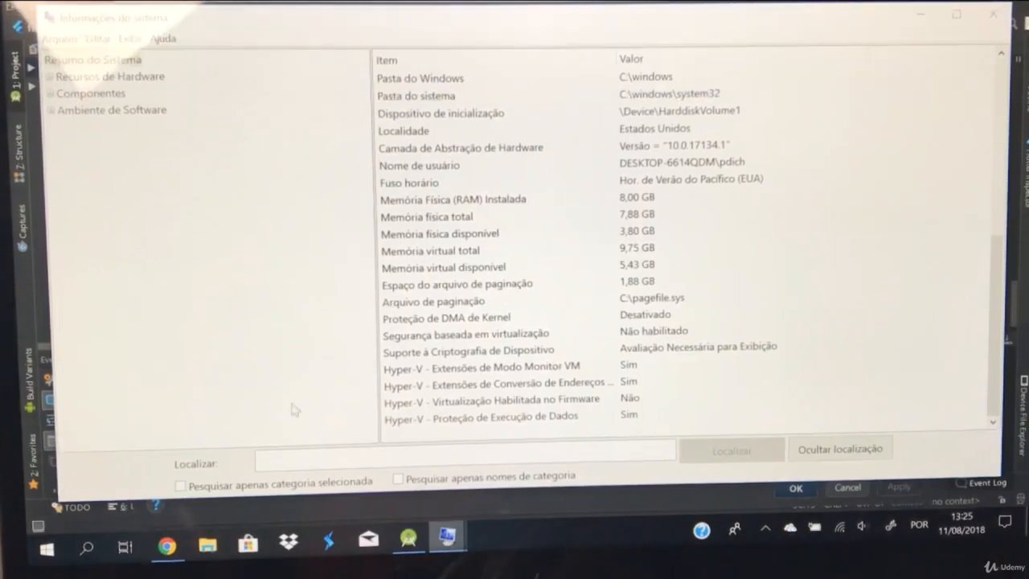
Step: Restart the computer into its UEFI firmware settings and open BIOS Setup
click(48, 550)
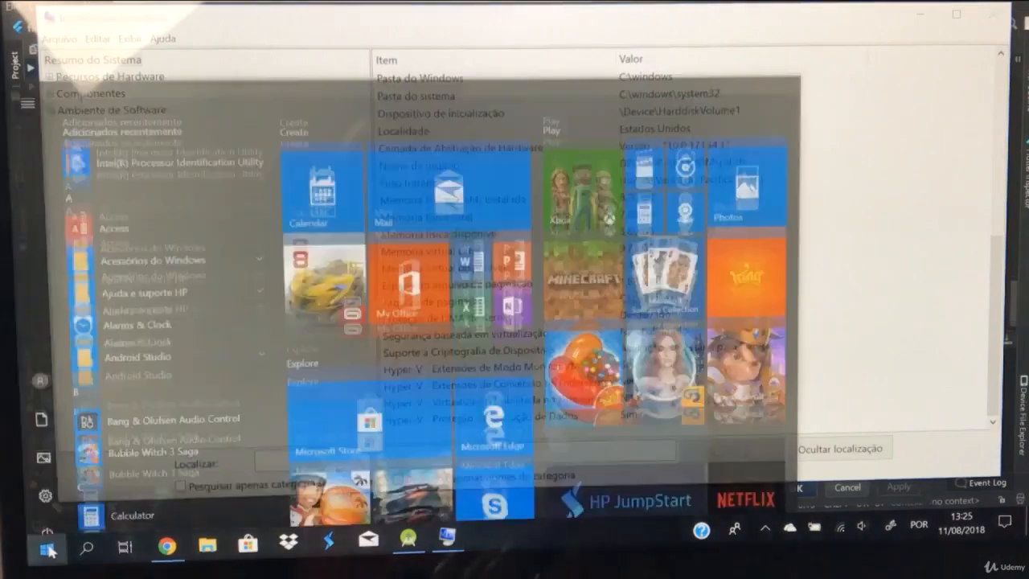
click(46, 514)
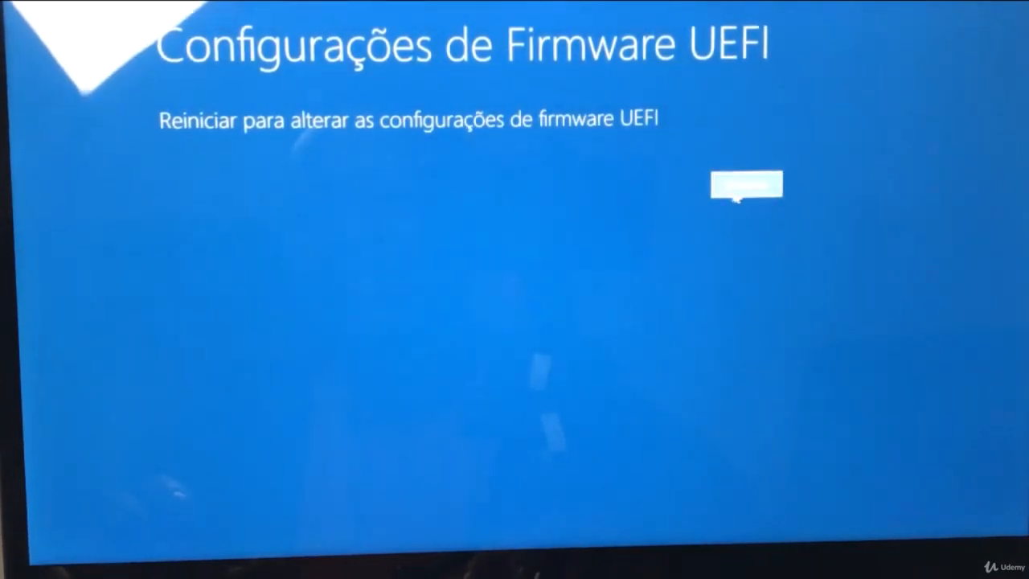
click(746, 193)
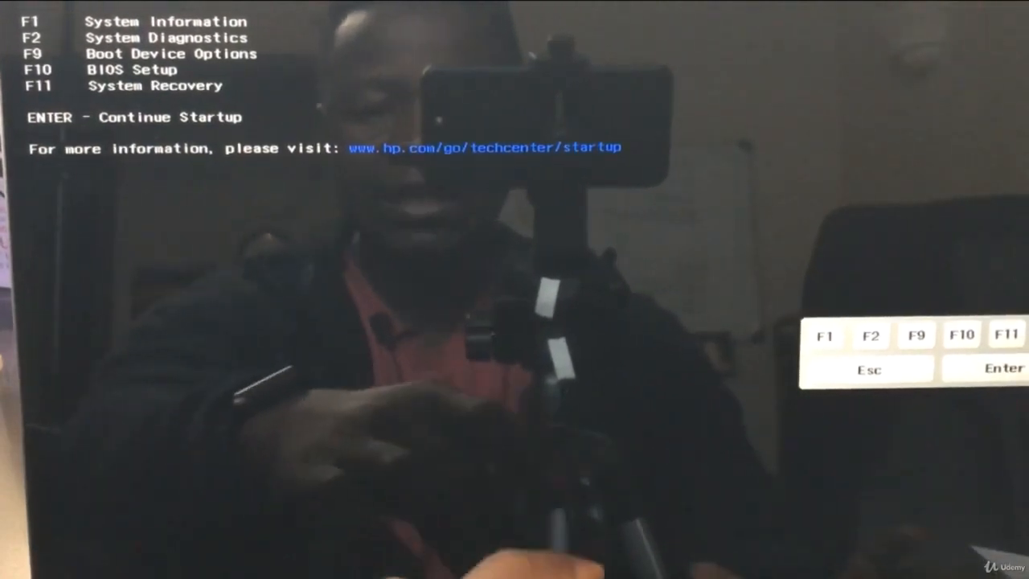
key(F10)
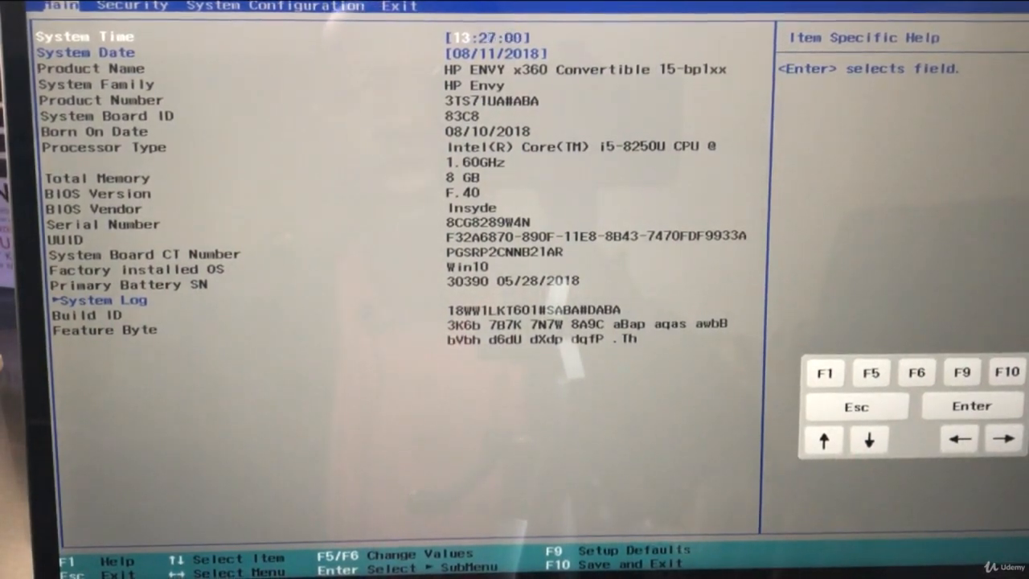
Step: Set Virtualization Technology to Enabled in the BIOS System Configuration, and save and exit
key(Right)
key(Right)
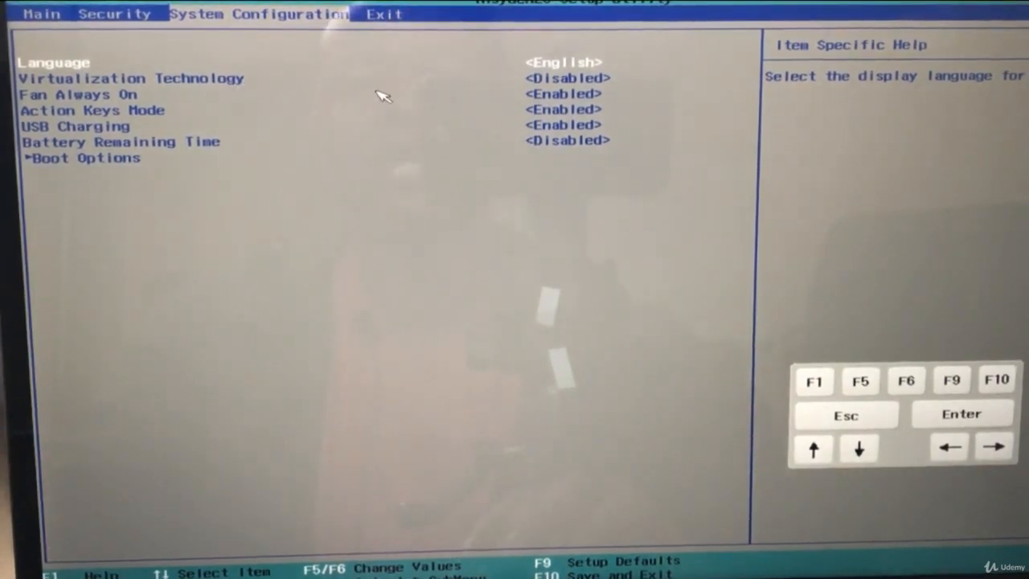
click(545, 96)
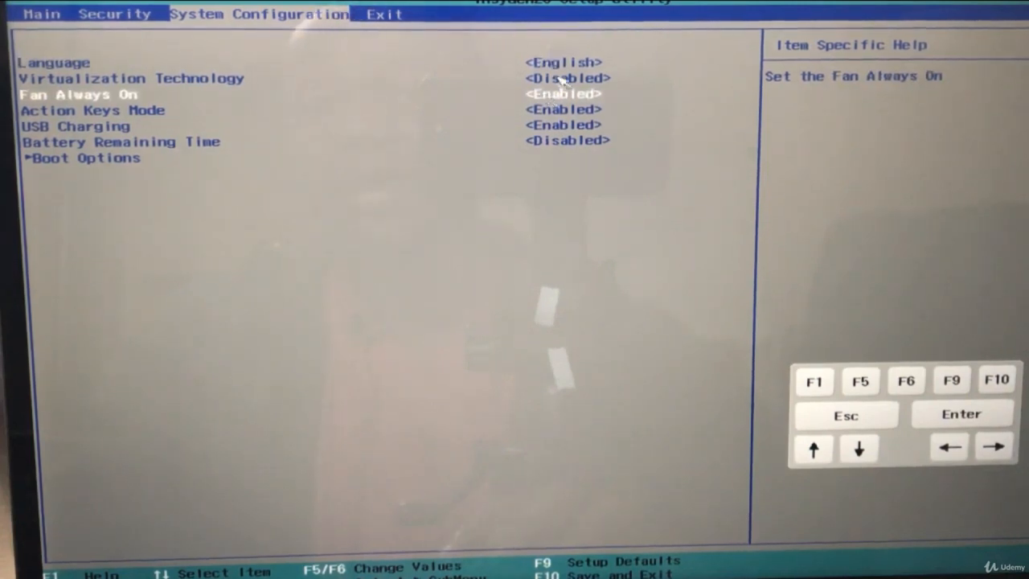
click(566, 80)
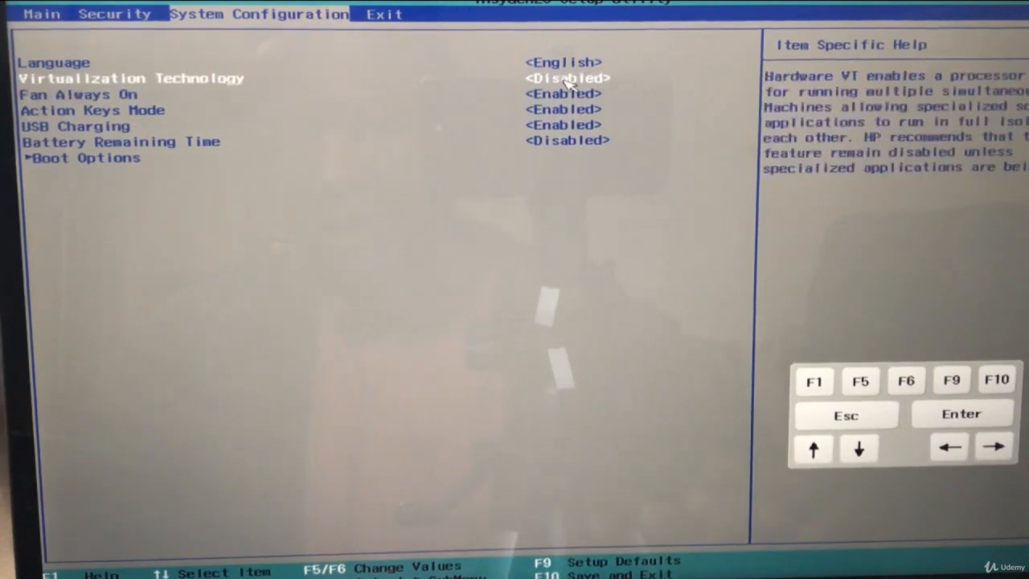
click(567, 80)
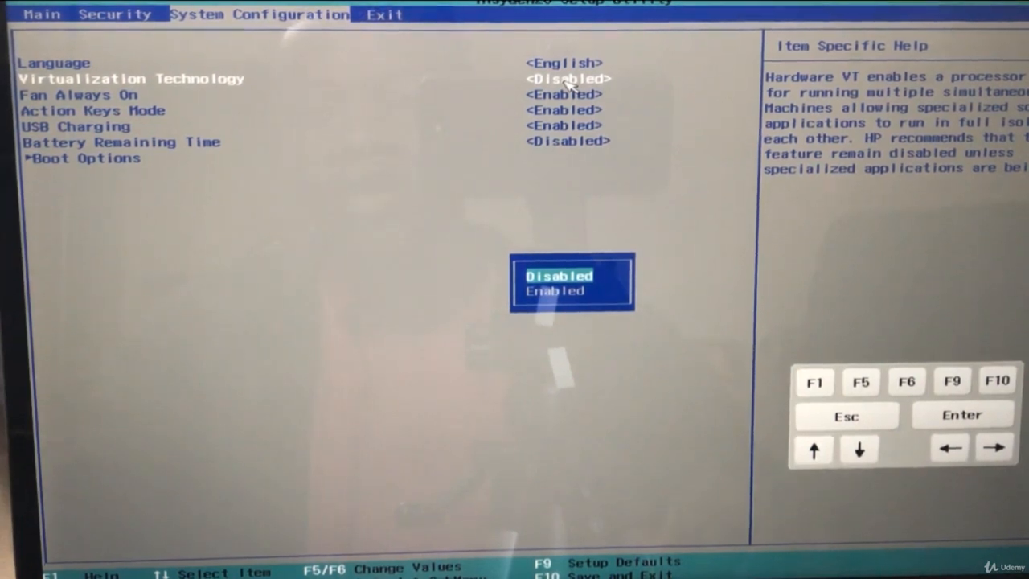
key(Down)
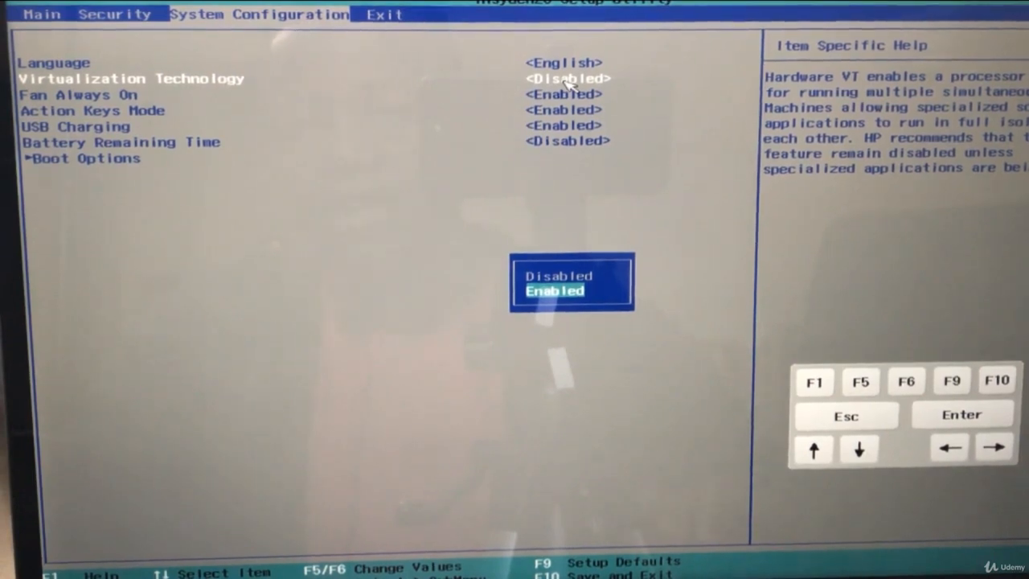
key(Return)
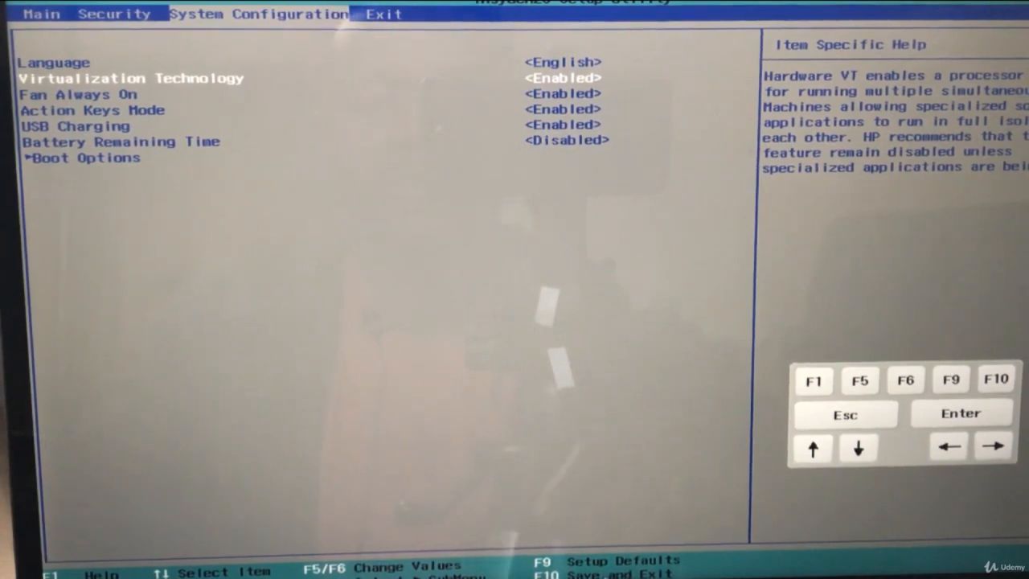
key(F10)
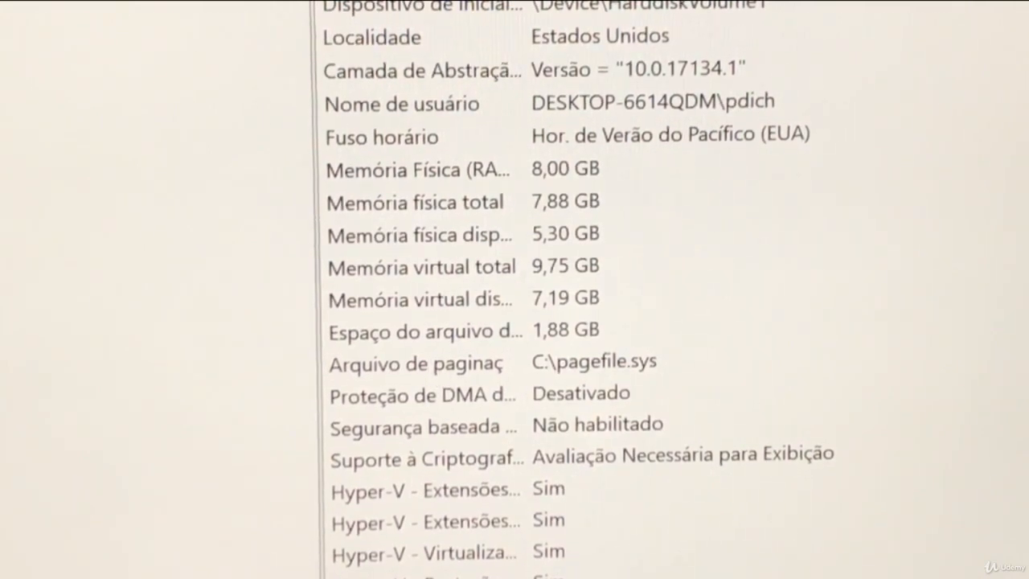
Step: Check the Hyper-V firmware virtualization entry in System Information after the restart, widening the Item column to show full names
drag(527, 2, 930, 2)
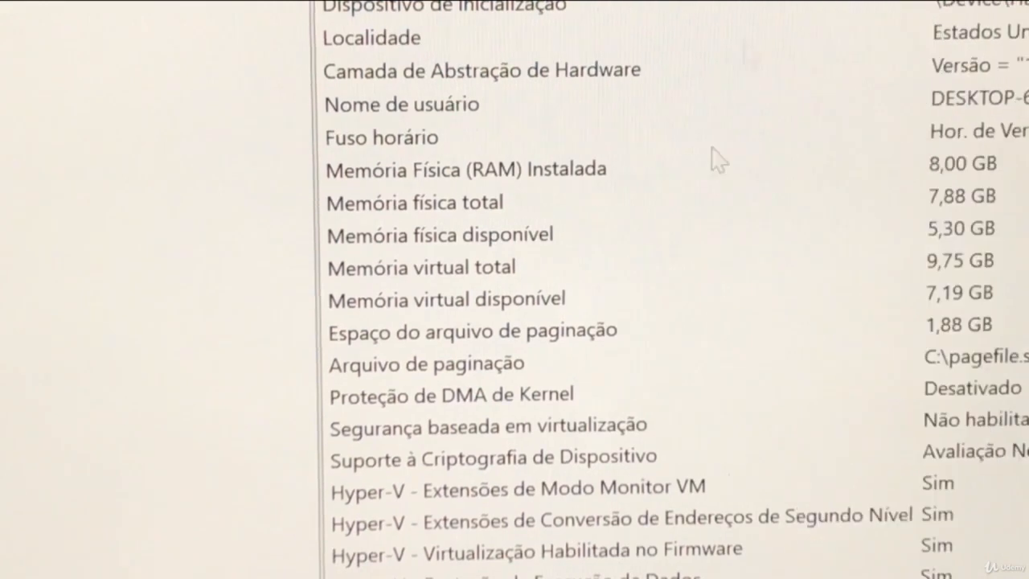